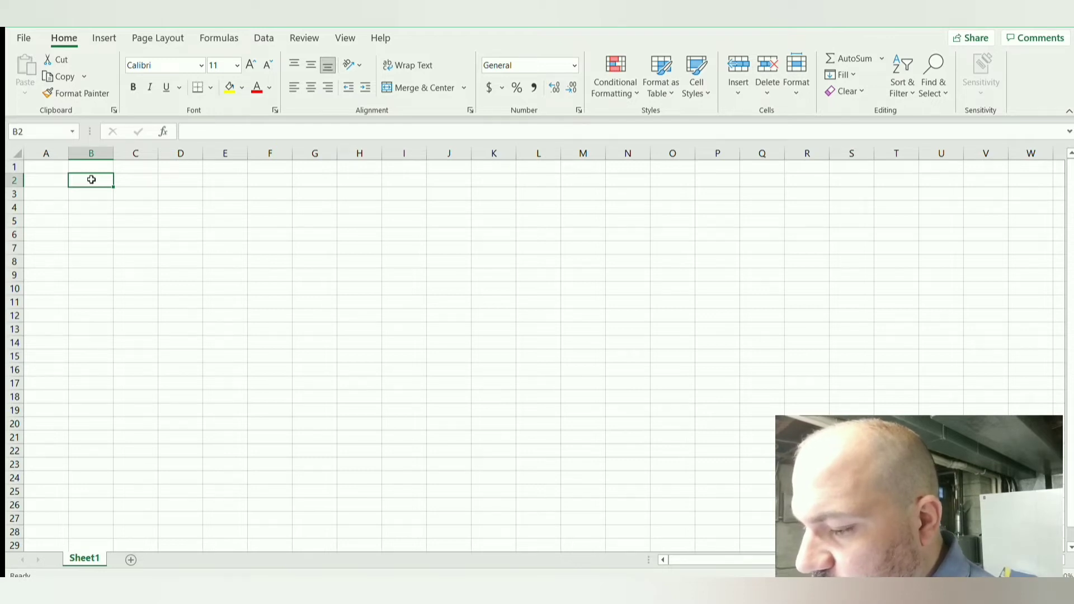
{"action": "key", "text": "alt+F11"}
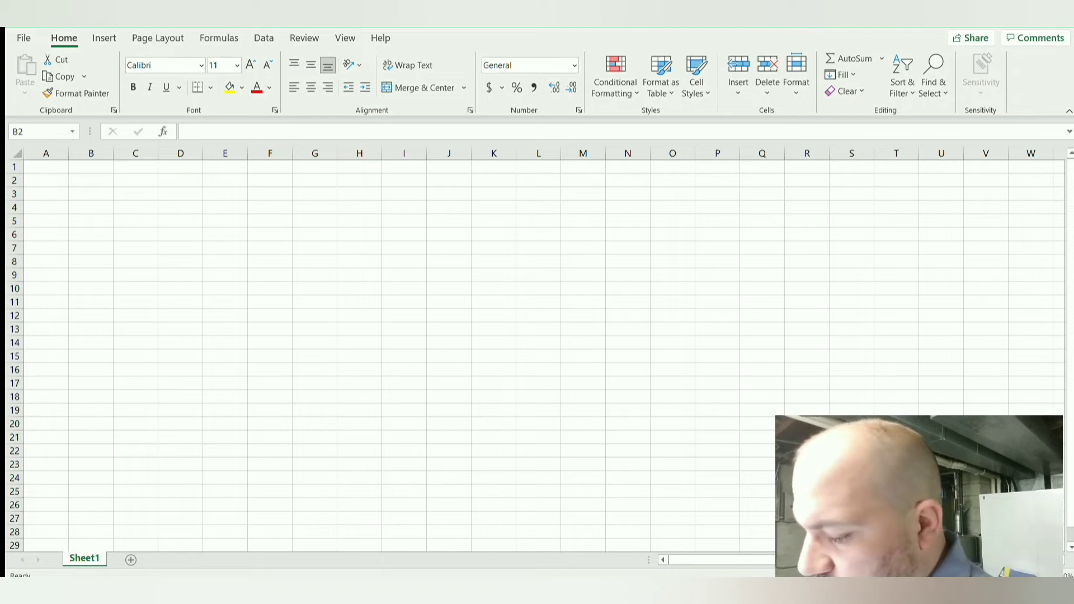
{"action": "left_click", "coordinate": [302, 23]}
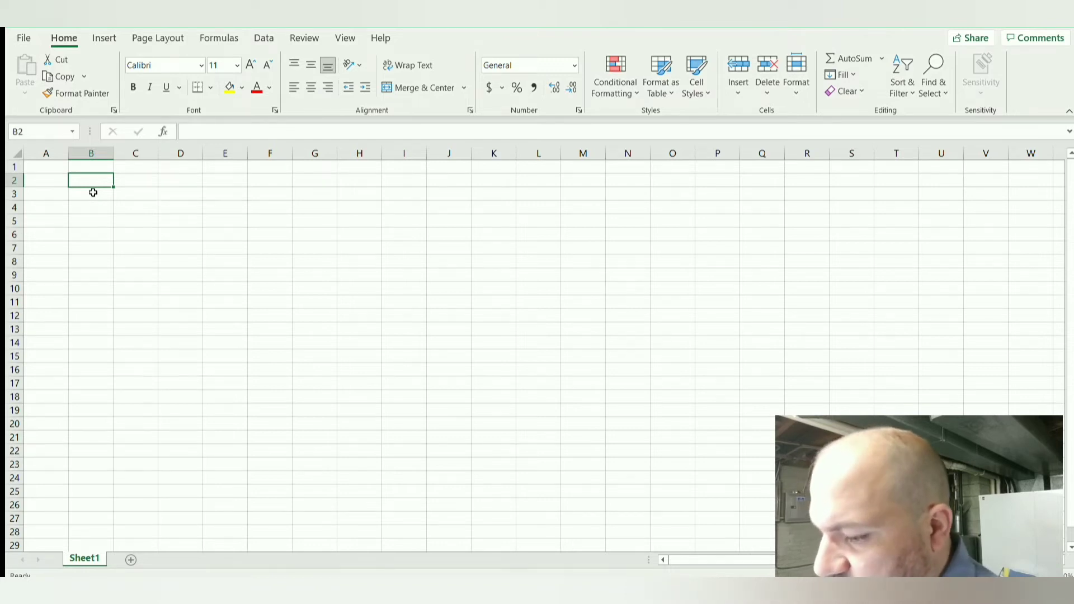
Step: Enter the column headers "Question" in cell B2 and "Answer" in cell C2
{"action": "type", "text": "Question"}
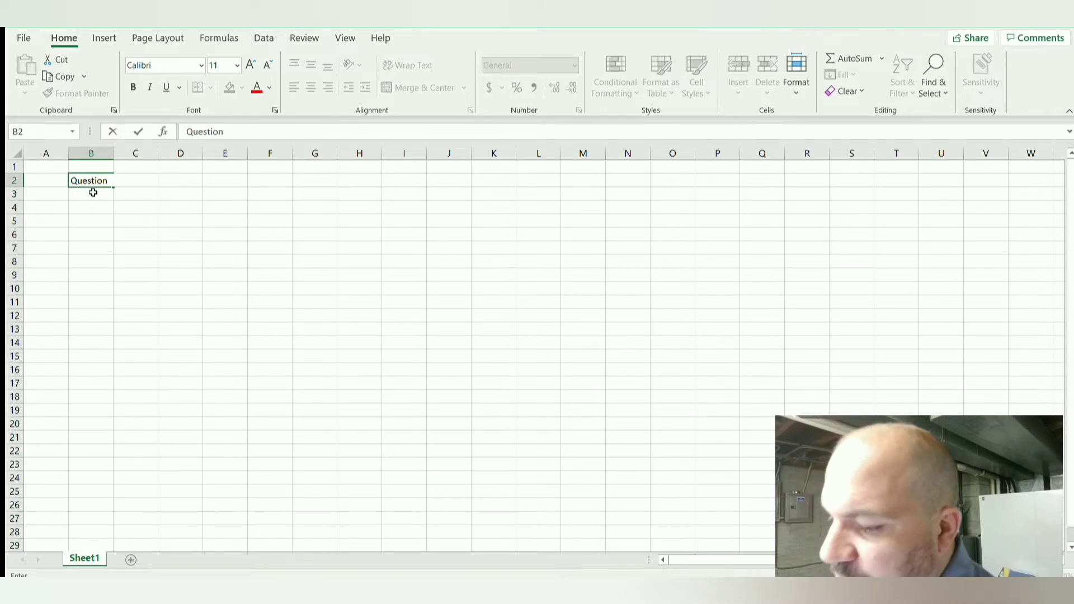
{"action": "key", "text": "Tab"}
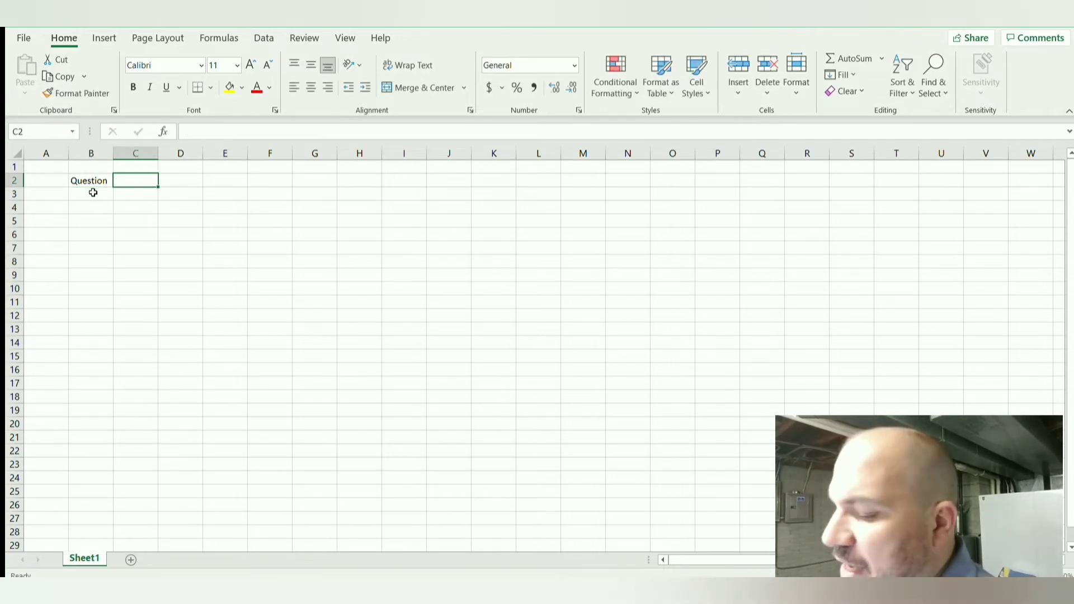
{"action": "type", "text": "Answer"}
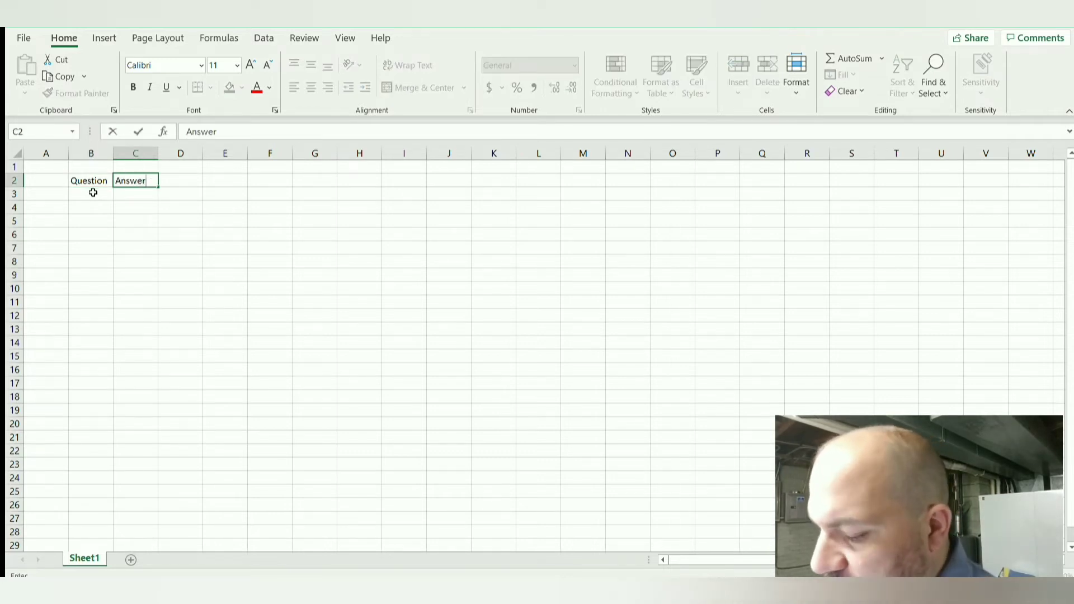
{"action": "key", "text": "Return"}
{"action": "key", "text": "Right"}
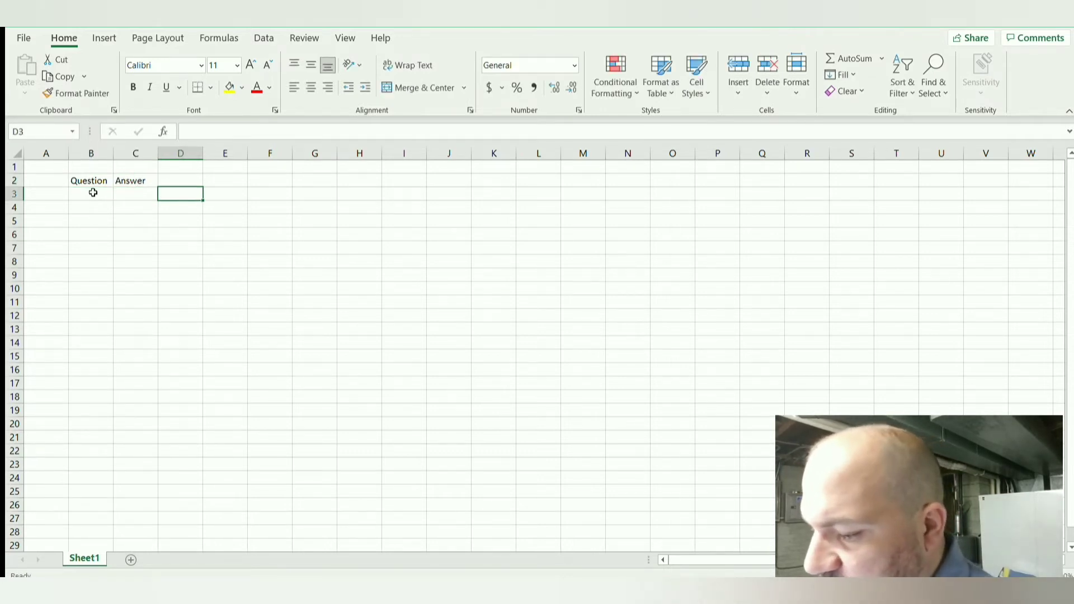
{"action": "key", "text": "Up"}
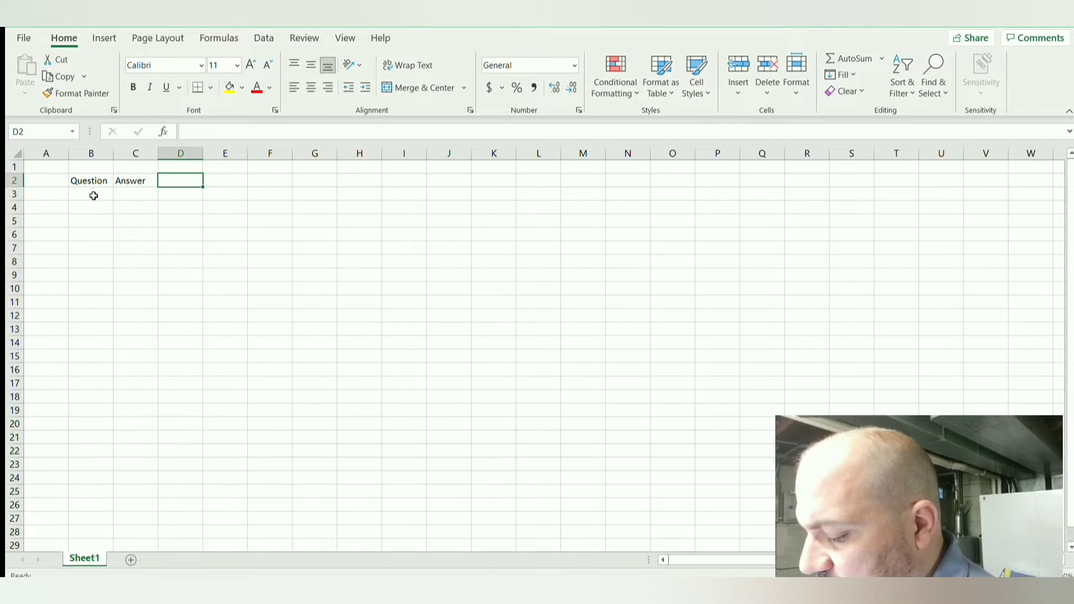
Step: Enter "User" in cell B3 as the first item under the Question header
{"action": "left_click", "coordinate": [94, 195]}
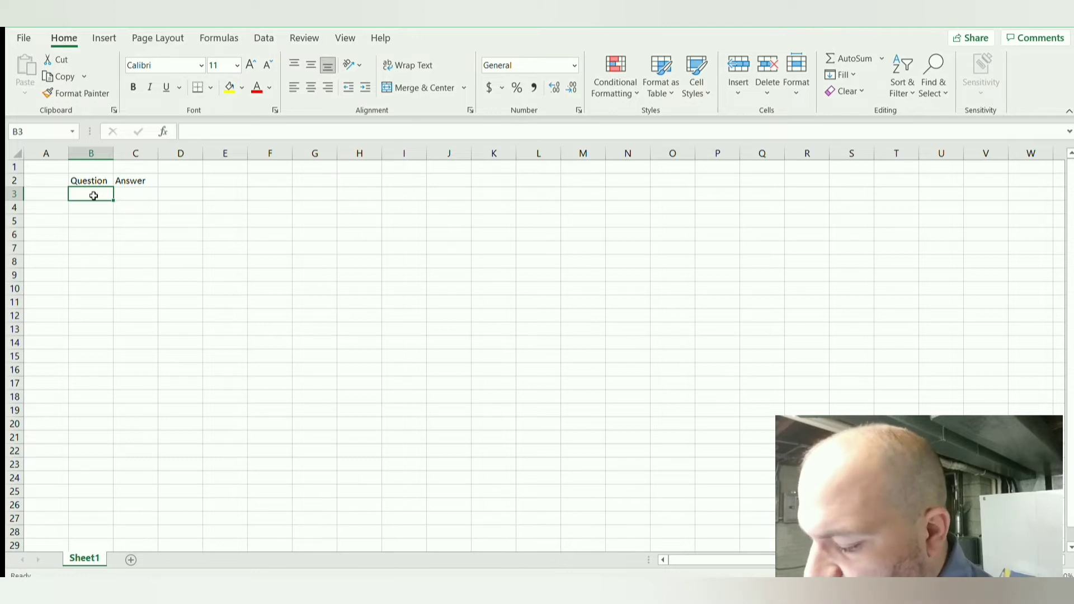
{"action": "type", "text": "USer"}
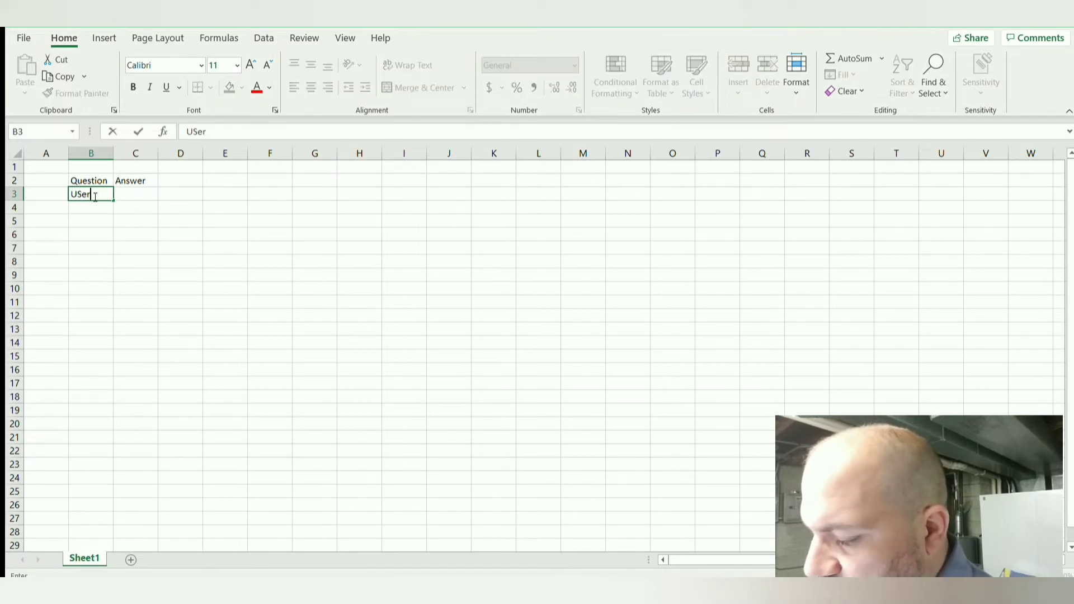
{"action": "key", "text": "BackSpace"}
{"action": "key", "text": "BackSpace"}
{"action": "type", "text": "ser"}
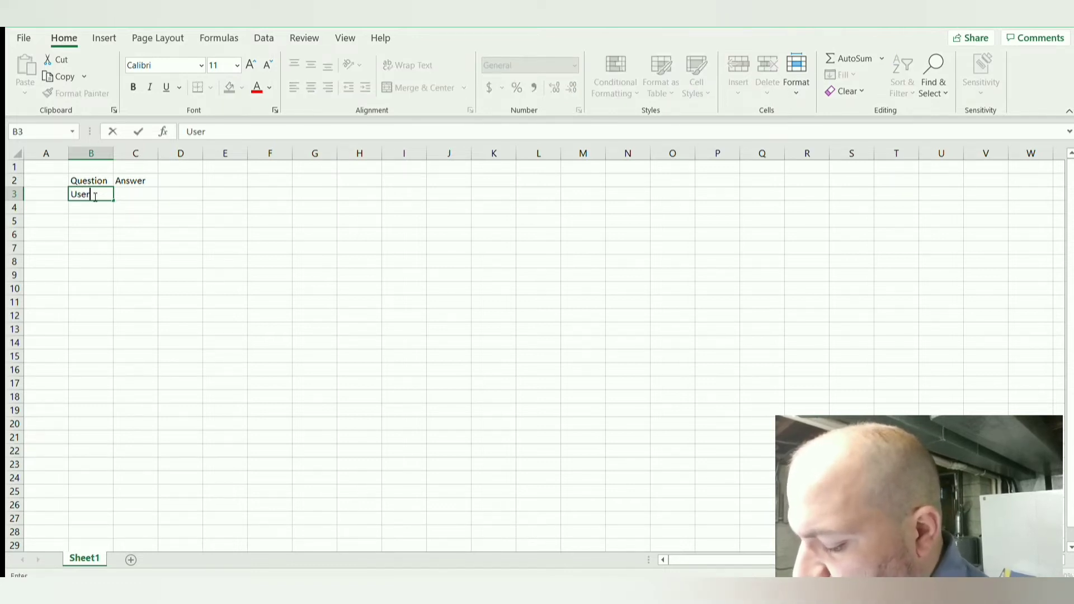
{"action": "key", "text": "Return"}
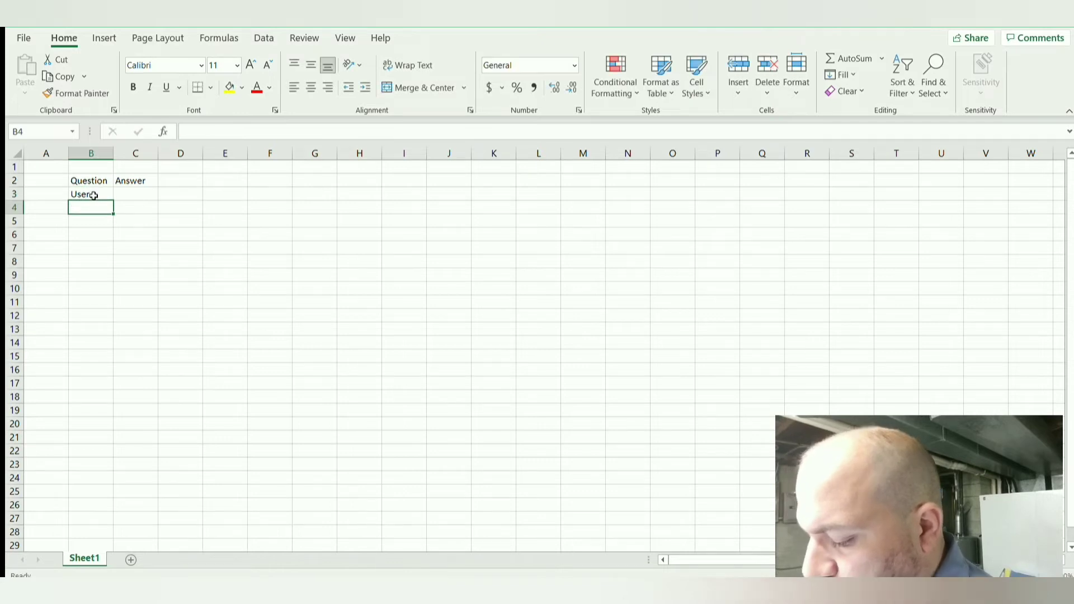
Step: Enter "Subsciriber" in cell C3 as the answer for the User row
{"action": "left_click", "coordinate": [134, 192]}
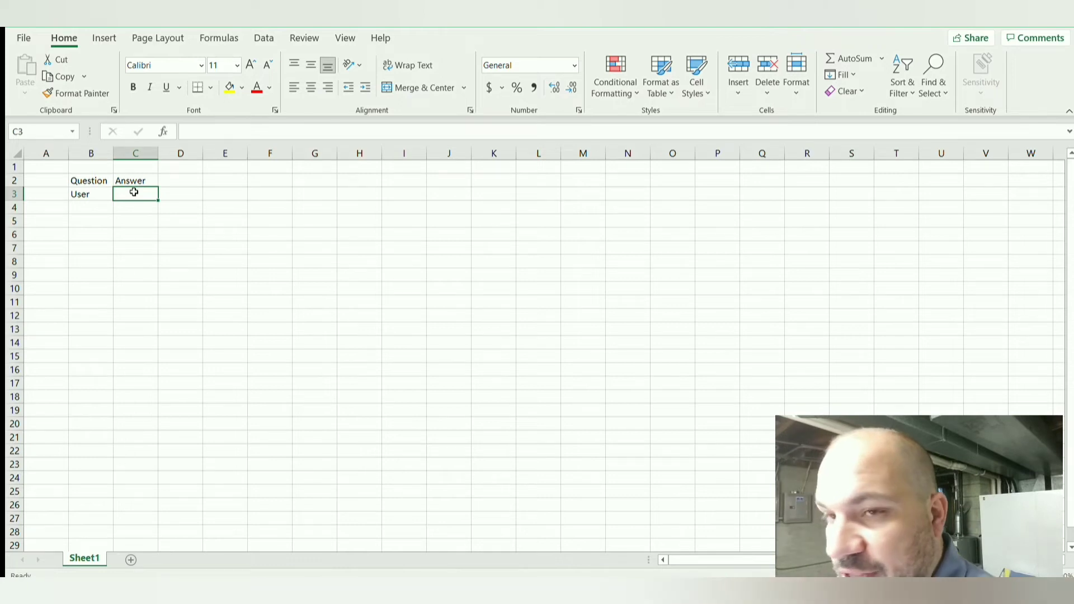
{"action": "type", "text": "Subsci"}
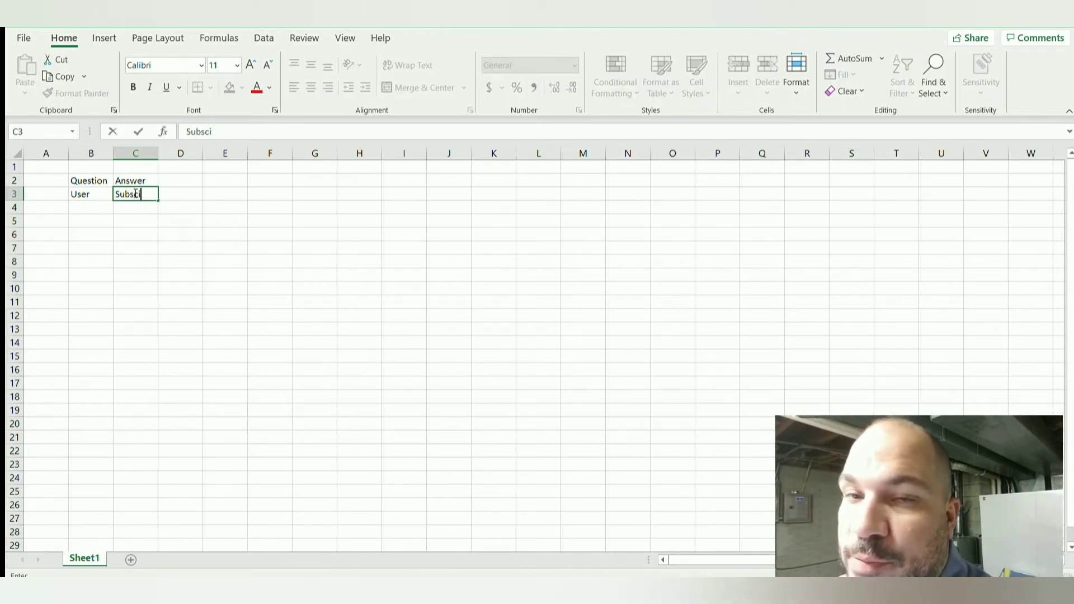
{"action": "type", "text": "riber"}
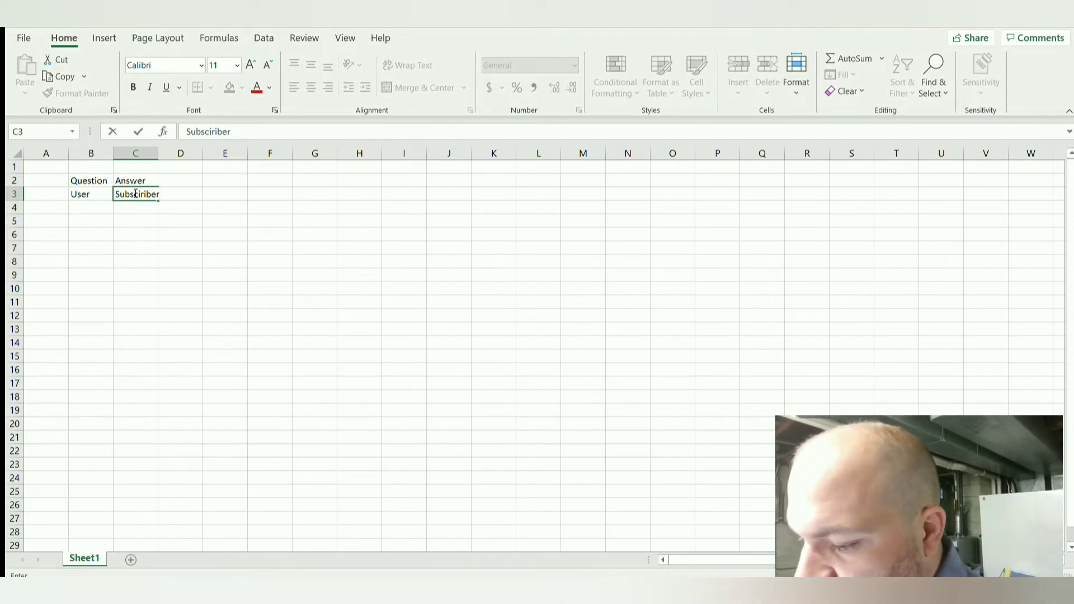
{"action": "key", "text": "Return"}
{"action": "key", "text": "Return"}
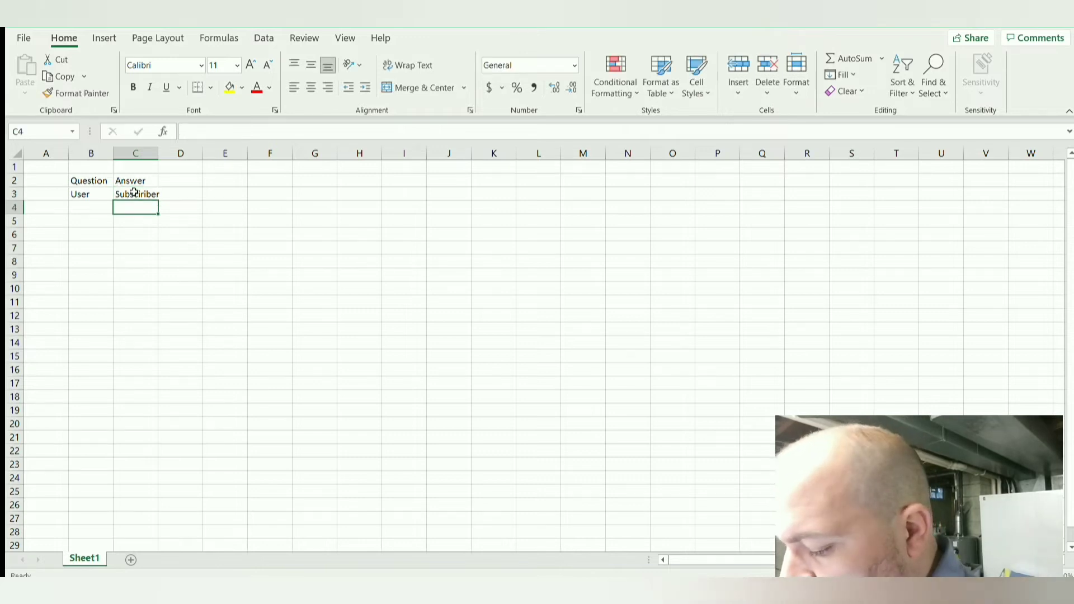
Step: Enter the placeholder "Question 1" in cell B4 below User
{"action": "key", "text": "Up"}
{"action": "key", "text": "Left"}
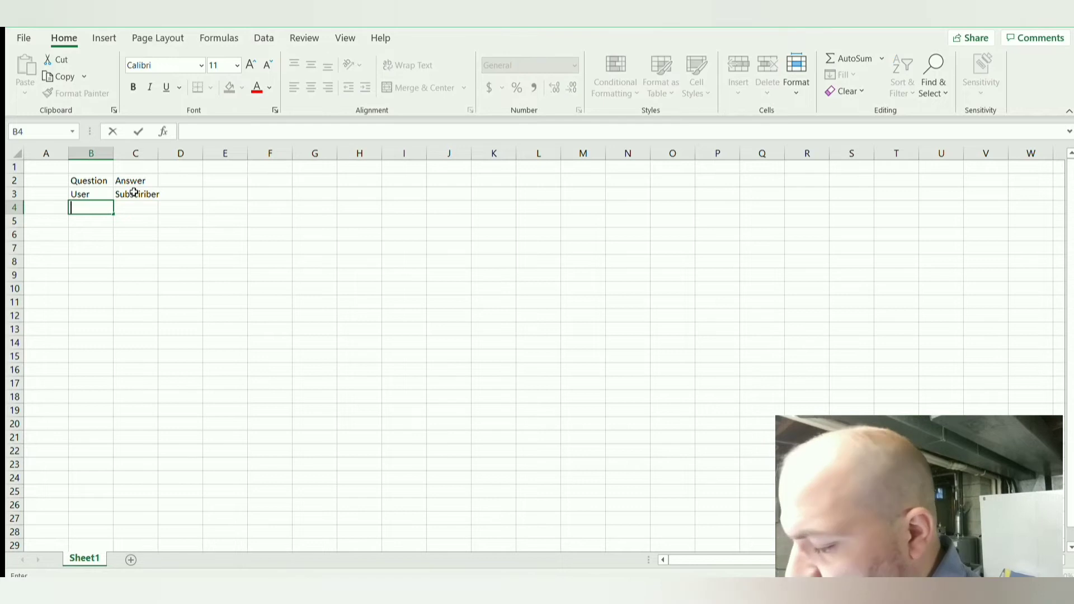
{"action": "type", "text": "Question"}
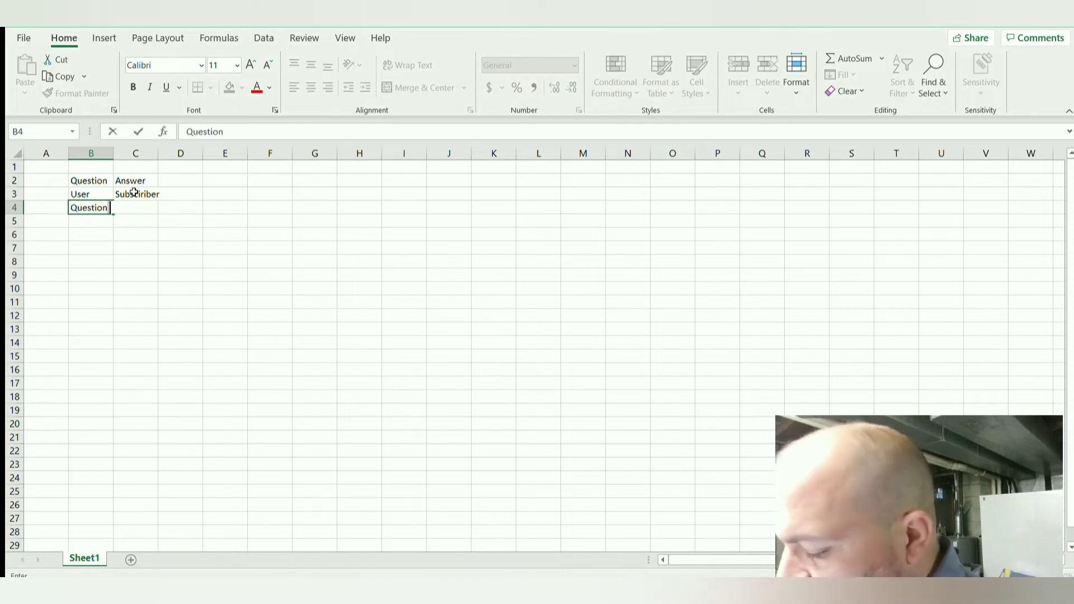
{"action": "type", "text": "1"}
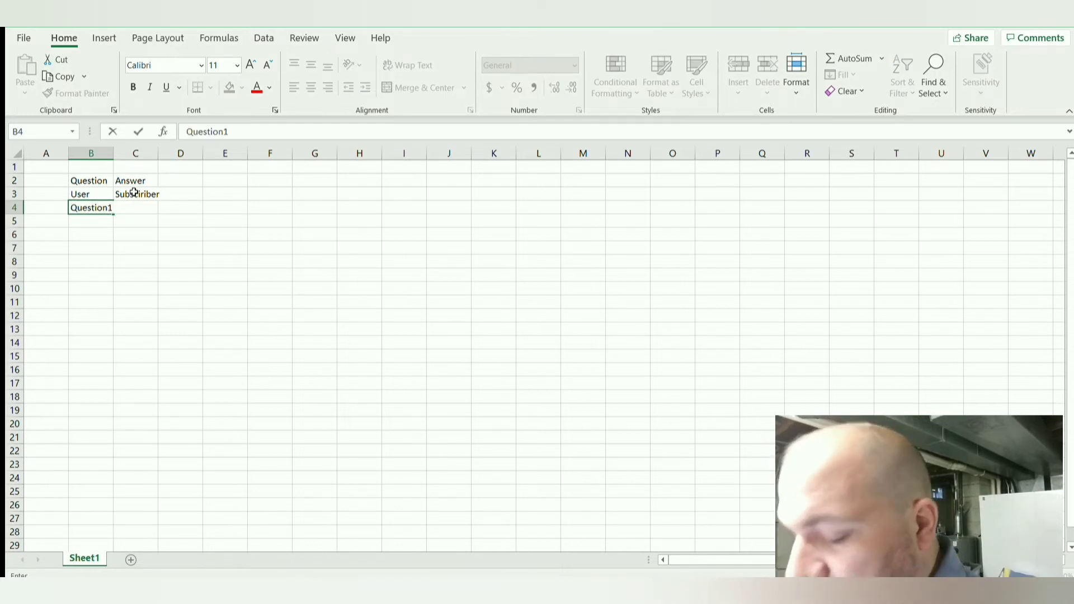
{"action": "key", "text": "BackSpace"}
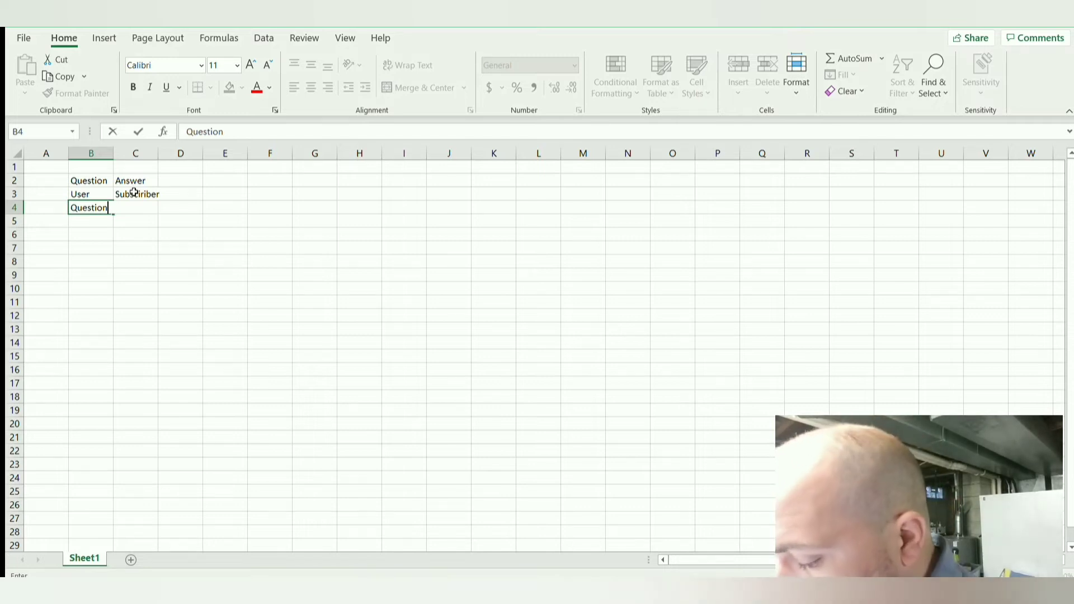
{"action": "key", "text": "BackSpace"}
{"action": "key", "text": "BackSpace"}
{"action": "key", "text": "BackSpace"}
{"action": "key", "text": "BackSpace"}
{"action": "key", "text": "BackSpace"}
{"action": "key", "text": "BackSpace"}
{"action": "key", "text": "BackSpace"}
{"action": "key", "text": "BackSpace"}
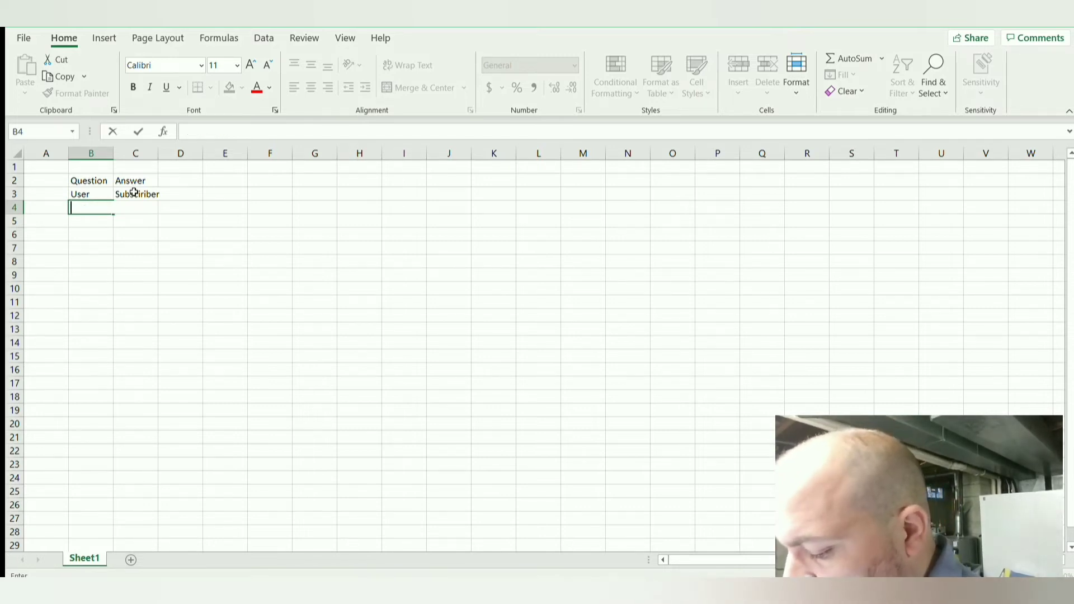
{"action": "type", "text": "D"}
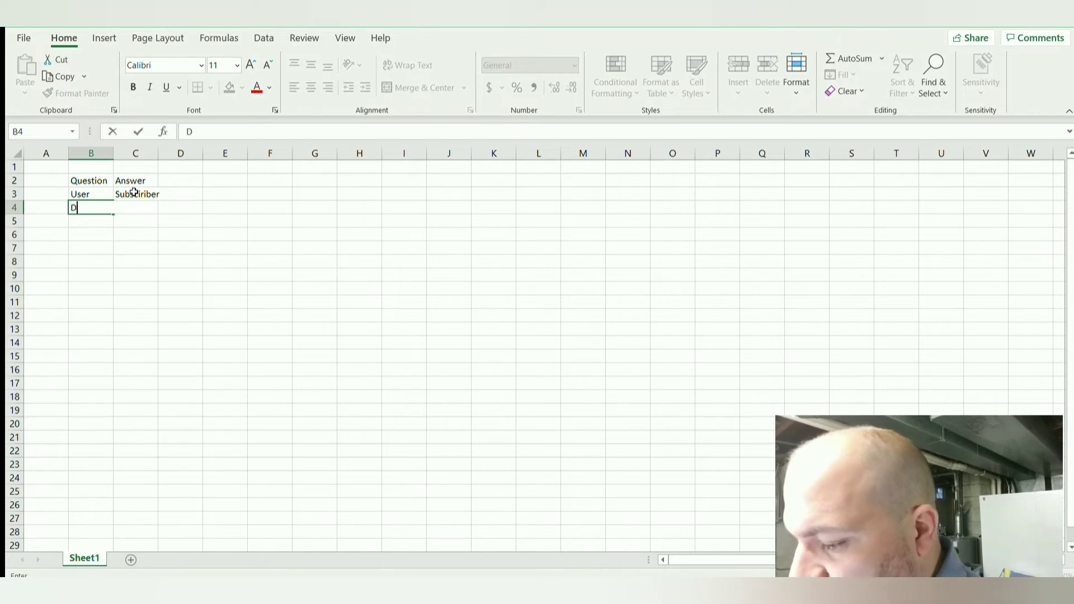
{"action": "key", "text": "BackSpace"}
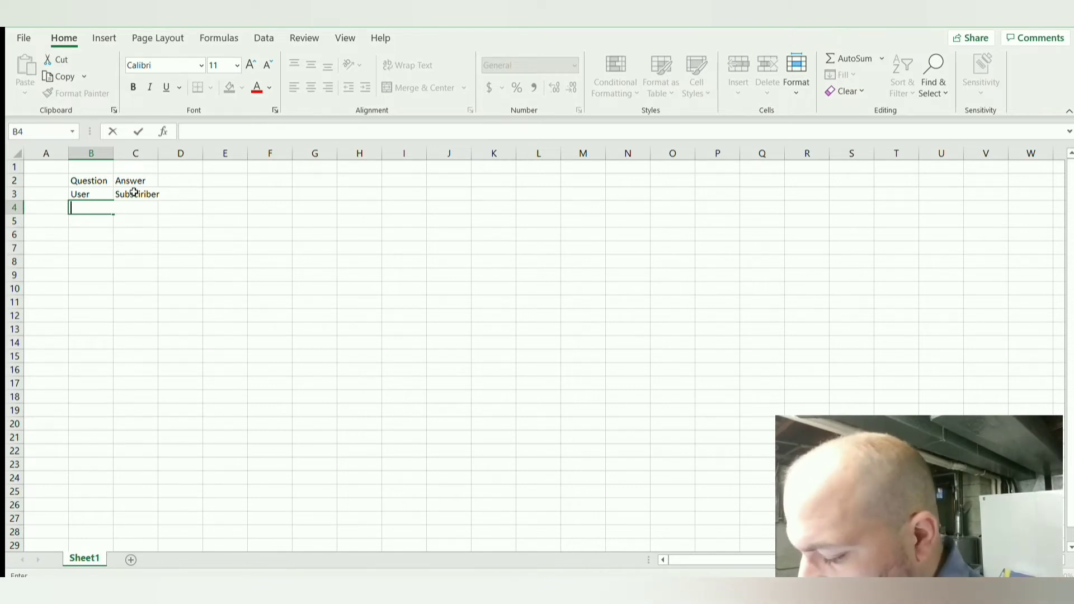
{"action": "type", "text": "Question"}
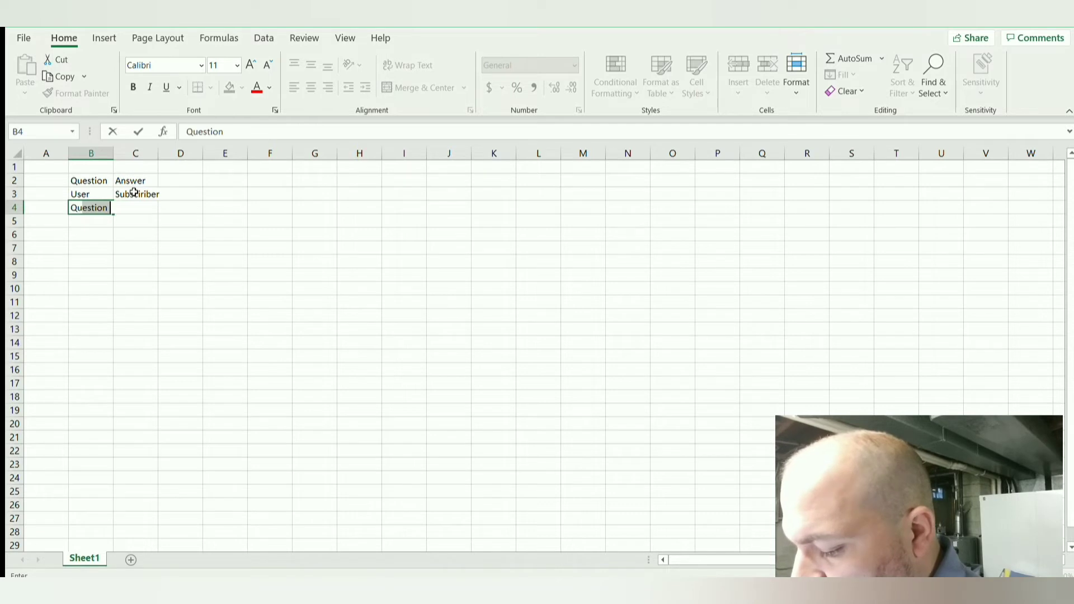
{"action": "type", "text": " 1"}
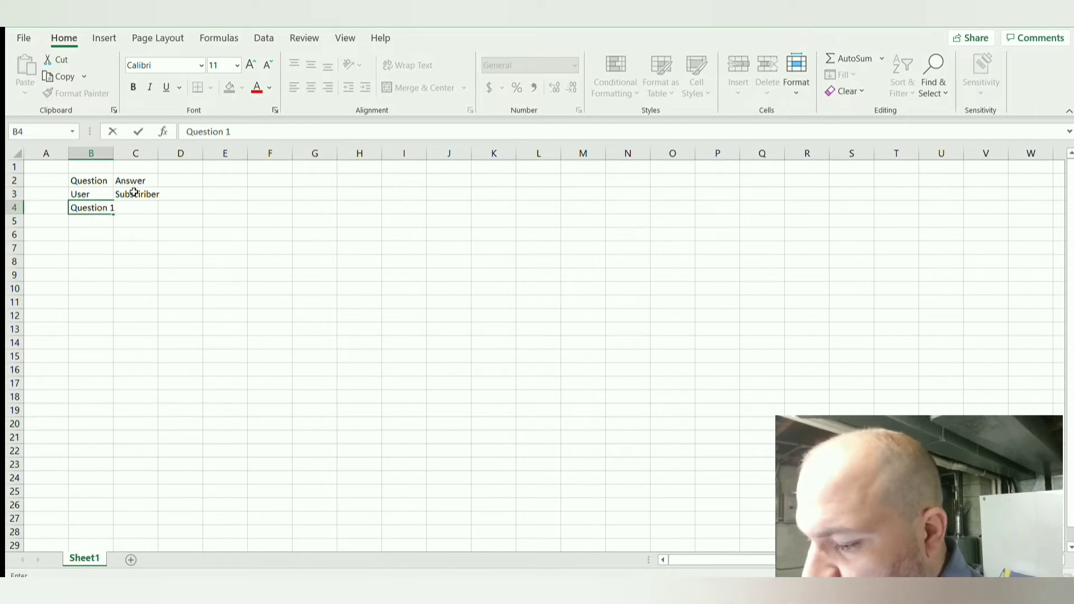
{"action": "key", "text": "Return"}
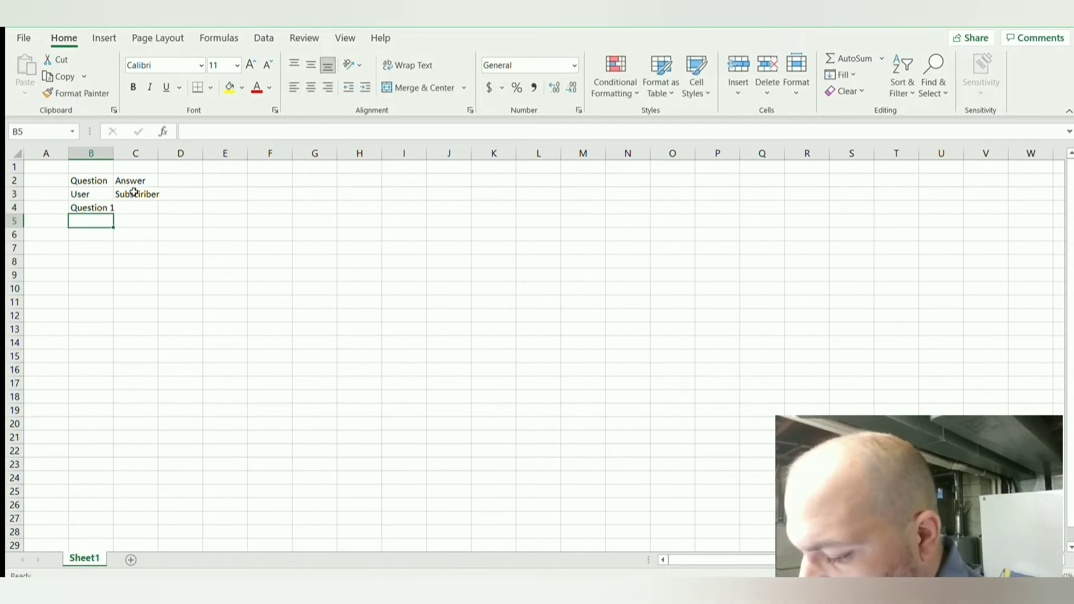
Step: Enter the placeholder "Question 2" in cell B5
{"action": "type", "text": "Question "}
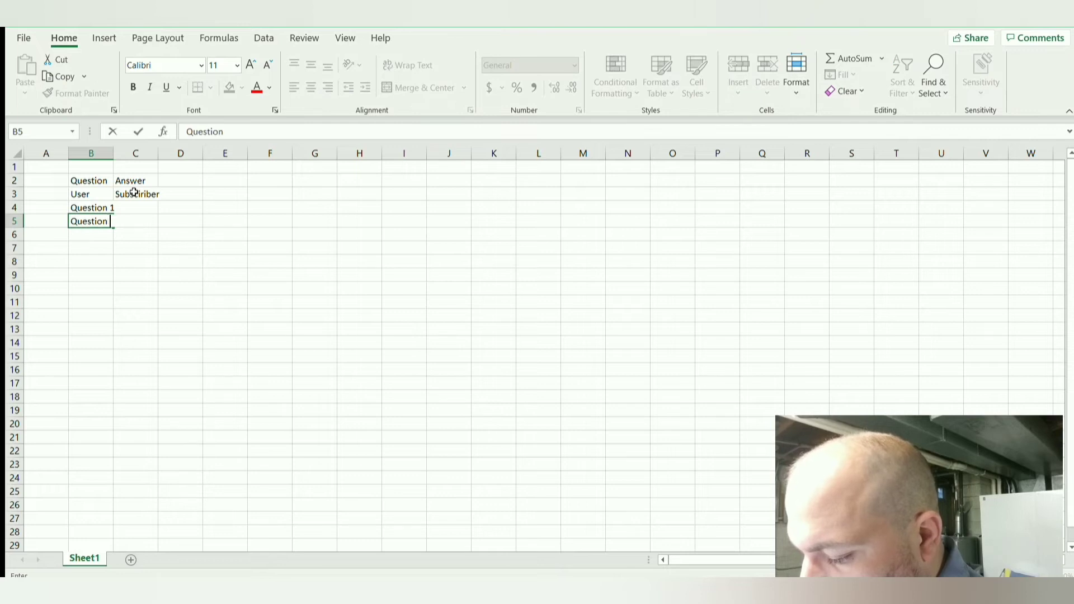
{"action": "type", "text": "2"}
{"action": "key", "text": "BackSpace"}
{"action": "type", "text": "2"}
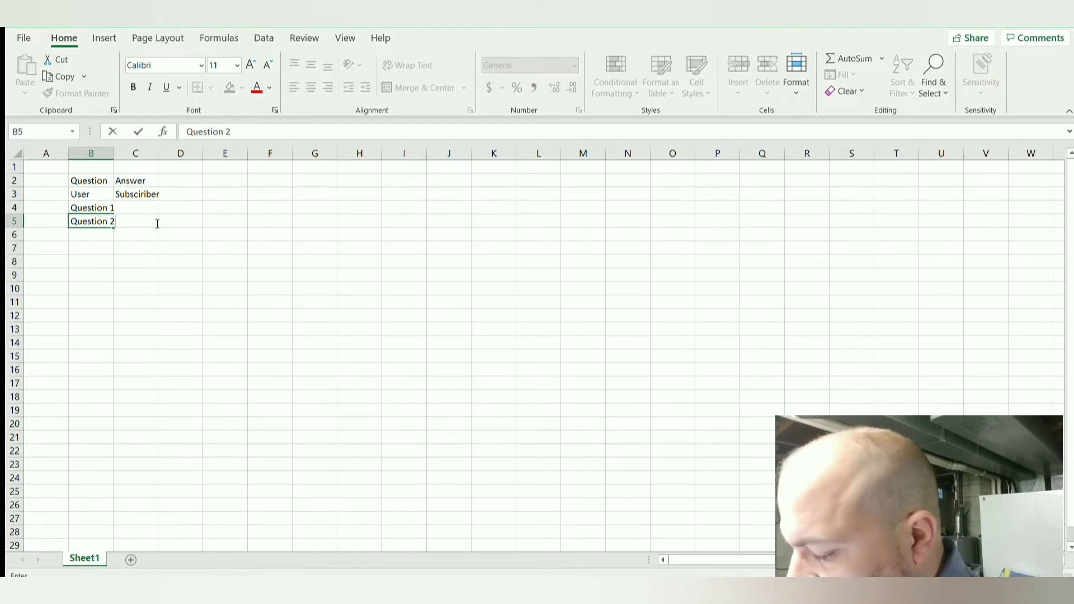
Step: Replace the text in cell B4 with the question "Did you subscribe Yet?"
{"action": "double_click", "coordinate": [83, 207]}
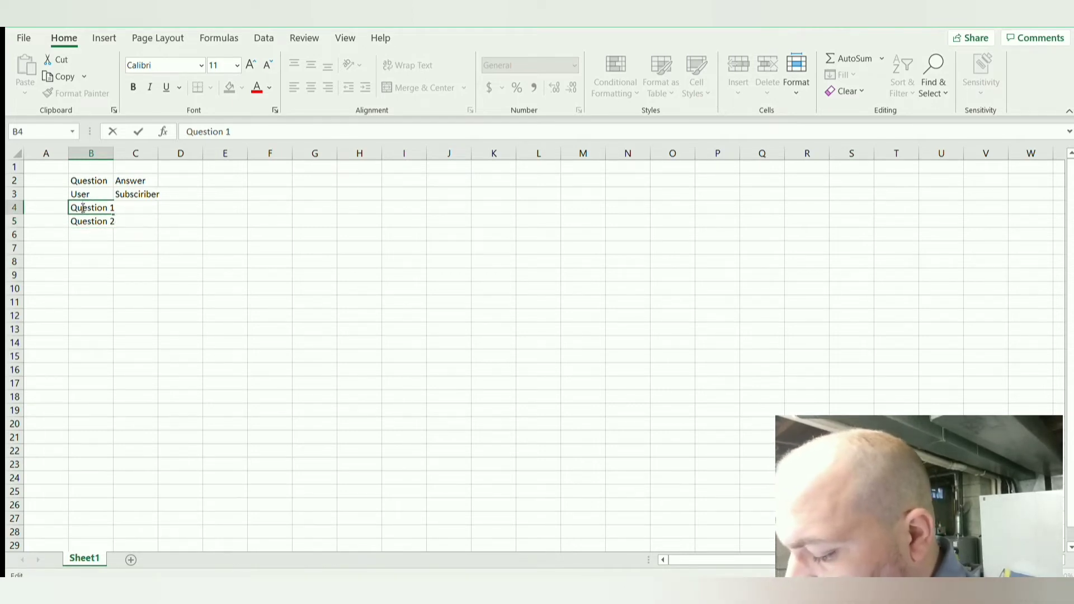
{"action": "type", "text": "Di"}
{"action": "key", "text": "BackSpace"}
{"action": "key", "text": "BackSpace"}
{"action": "key", "text": "BackSpace"}
{"action": "key", "text": "BackSpace"}
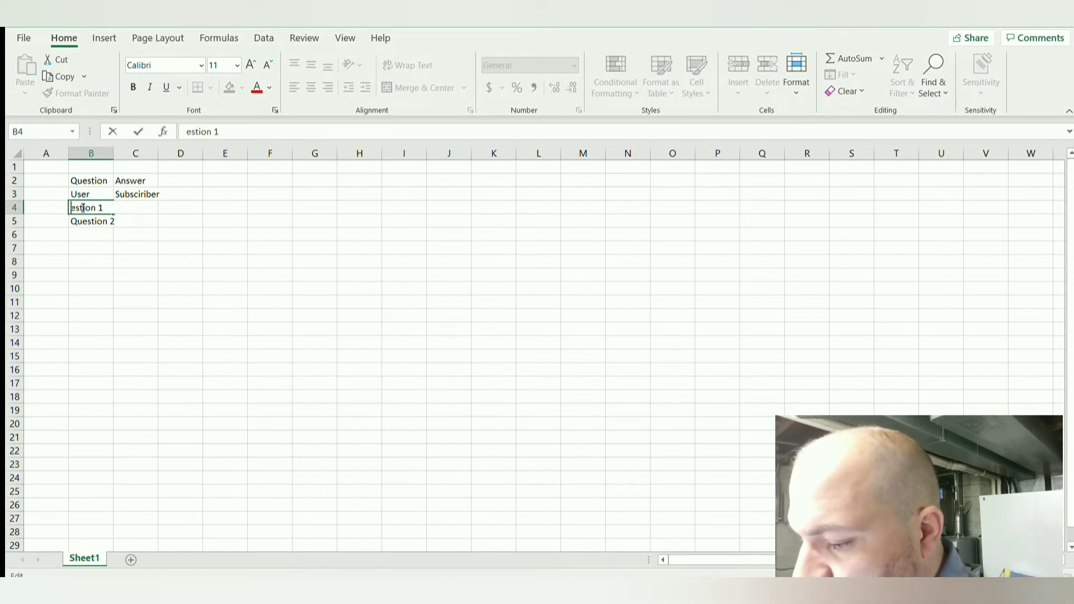
{"action": "key", "text": "Delete"}
{"action": "key", "text": "Delete"}
{"action": "key", "text": "Delete"}
{"action": "key", "text": "Delete"}
{"action": "key", "text": "Delete"}
{"action": "key", "text": "Delete"}
{"action": "key", "text": "Delete"}
{"action": "key", "text": "Delete"}
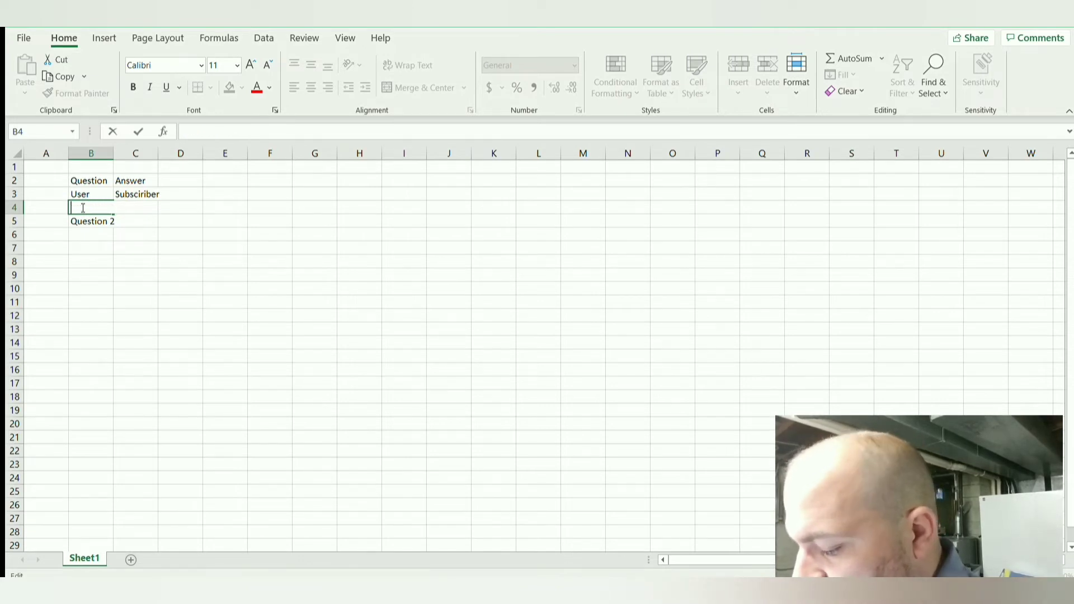
{"action": "type", "text": "Did you subscribe"}
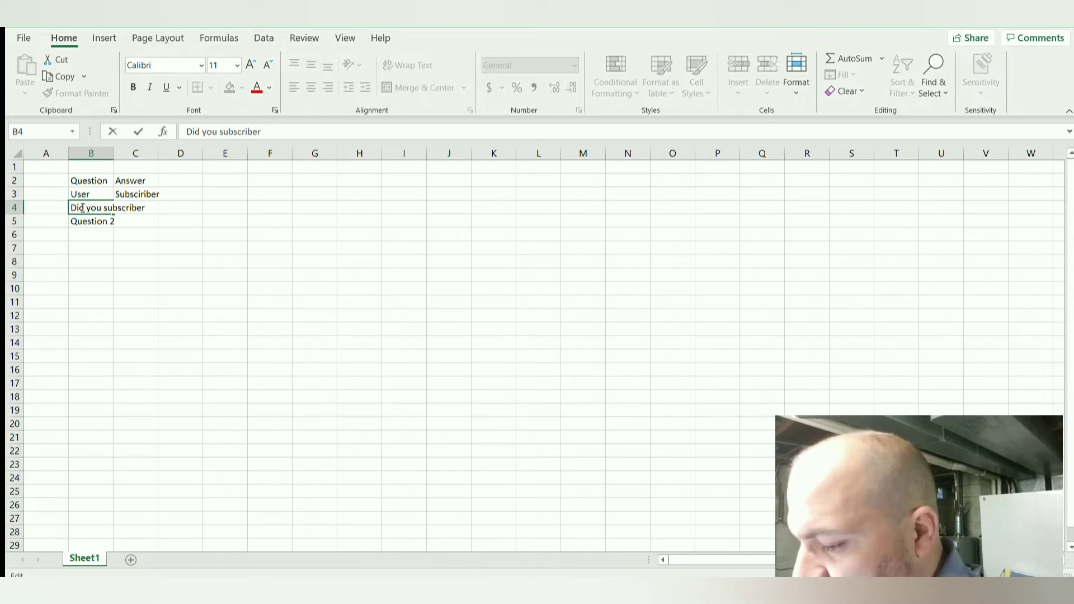
{"action": "type", "text": " Yet?"}
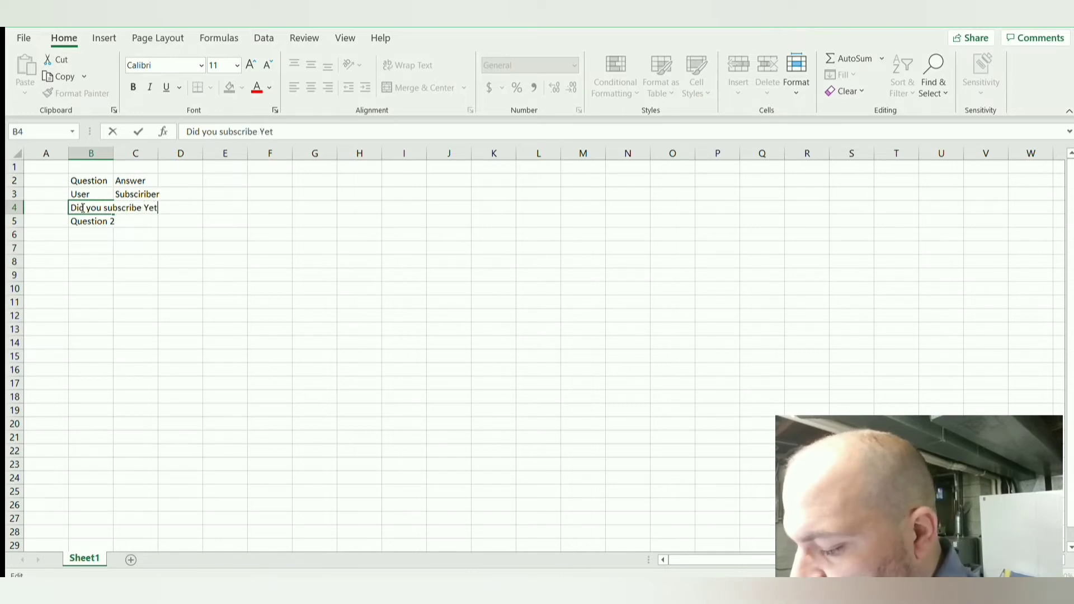
{"action": "key", "text": "Return"}
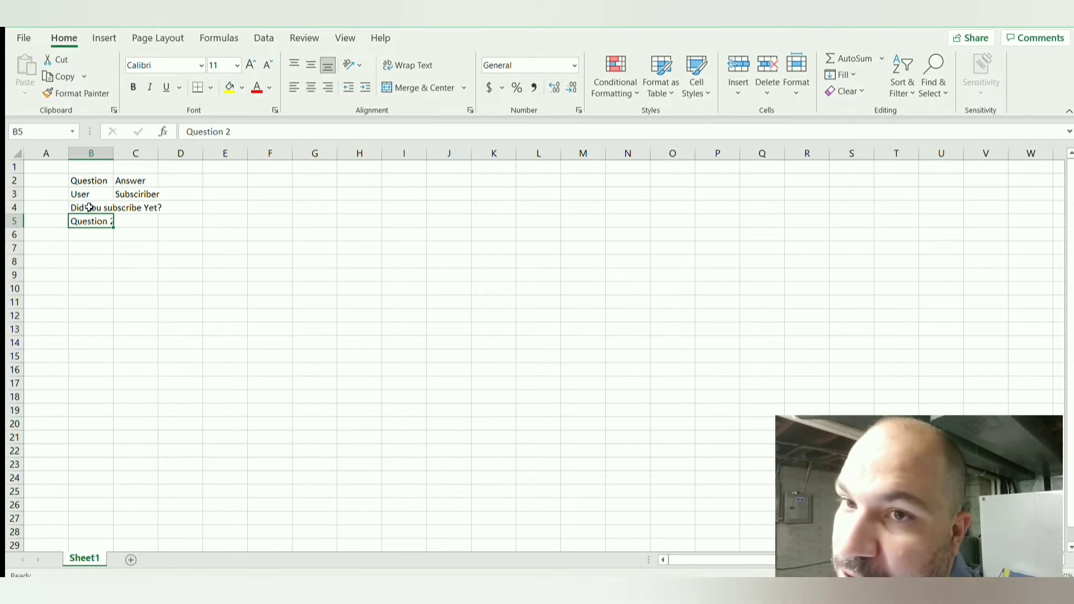
Step: Replace the text in cell B5 with the question "Did You liket he video?"
{"action": "type", "text": "Did "}
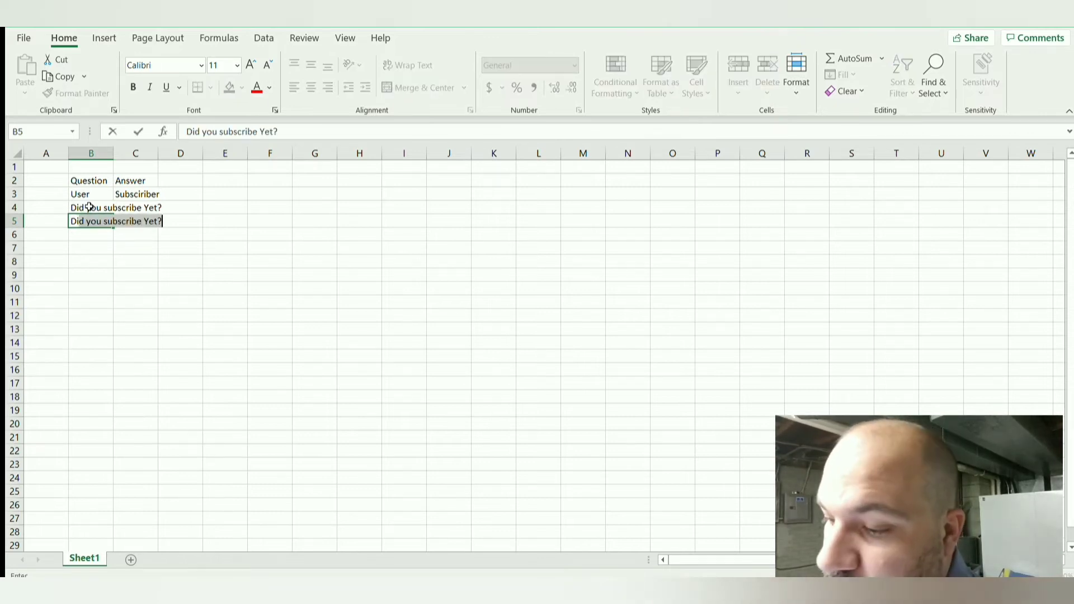
{"action": "type", "text": "You "}
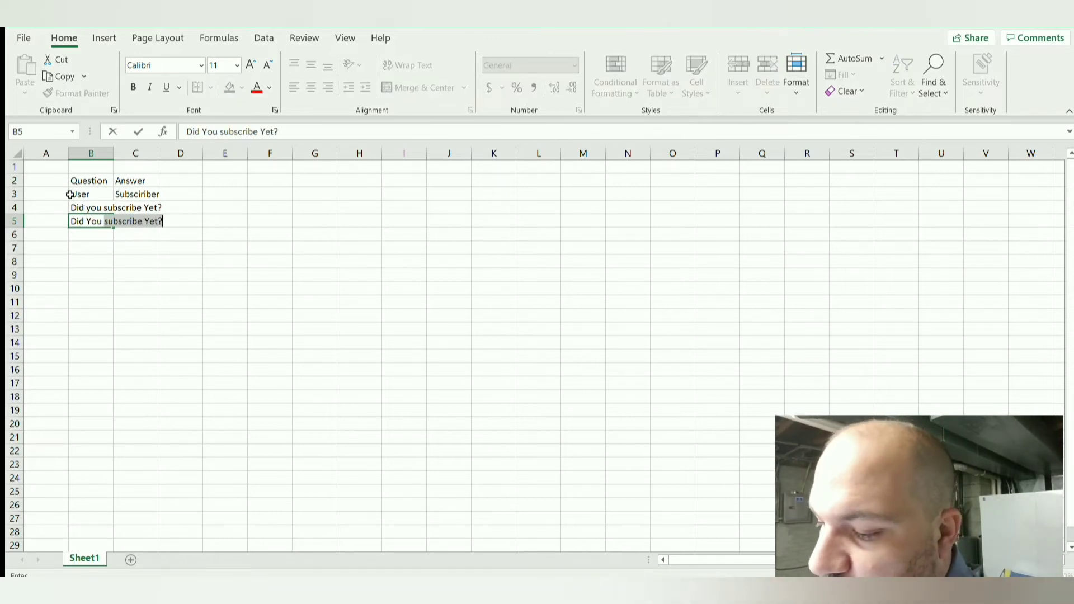
{"action": "type", "text": "liket he"}
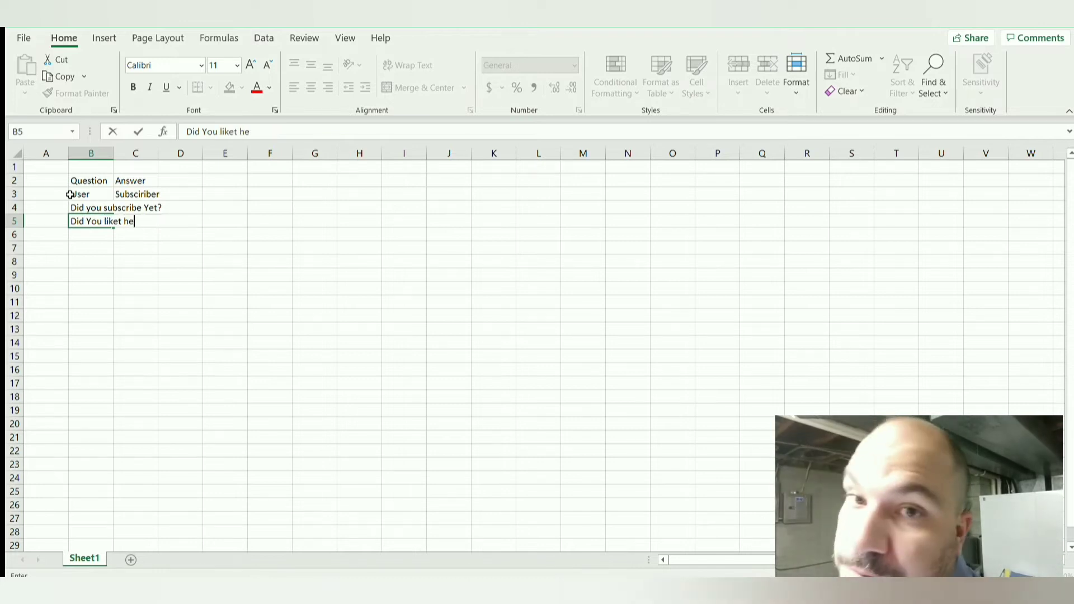
{"action": "type", "text": " video"}
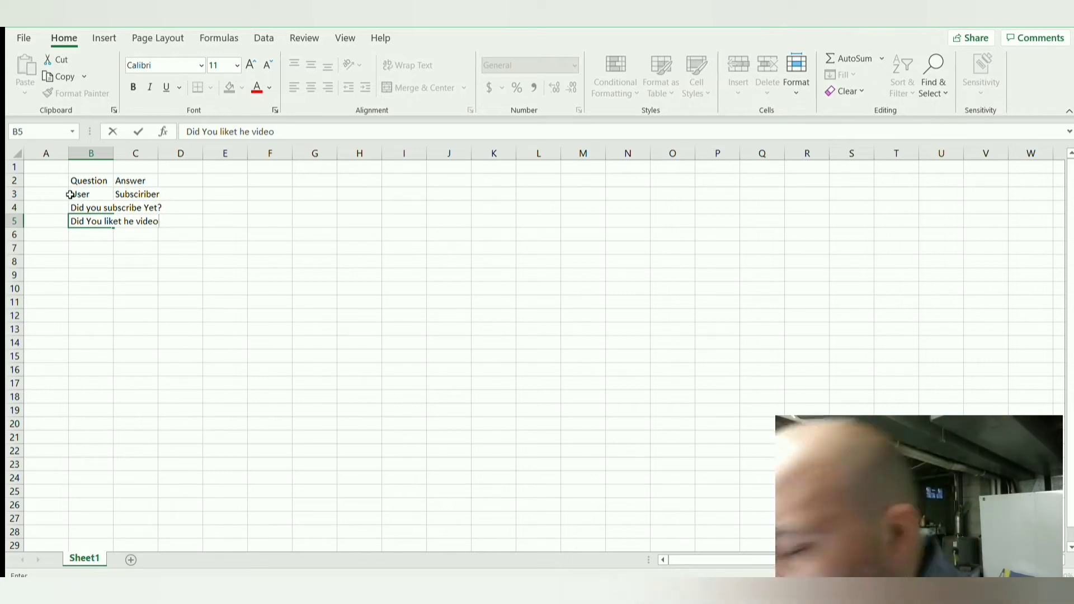
{"action": "type", "text": "?"}
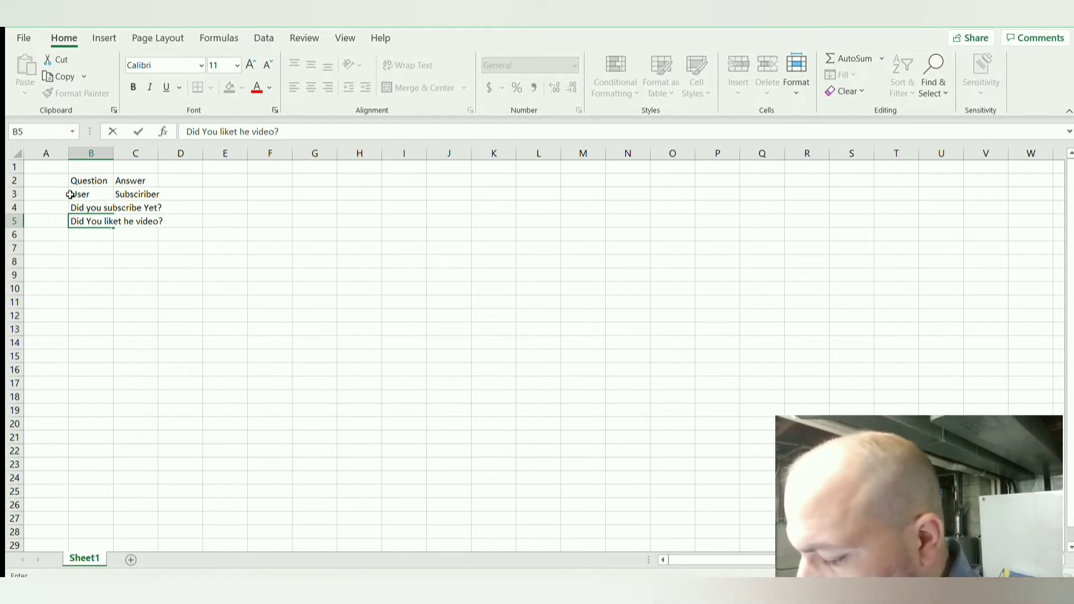
Step: Enter the answer "Yes" in cells C4 and C5 for both questions
{"action": "left_click", "coordinate": [143, 209]}
{"action": "type", "text": "Yes"}
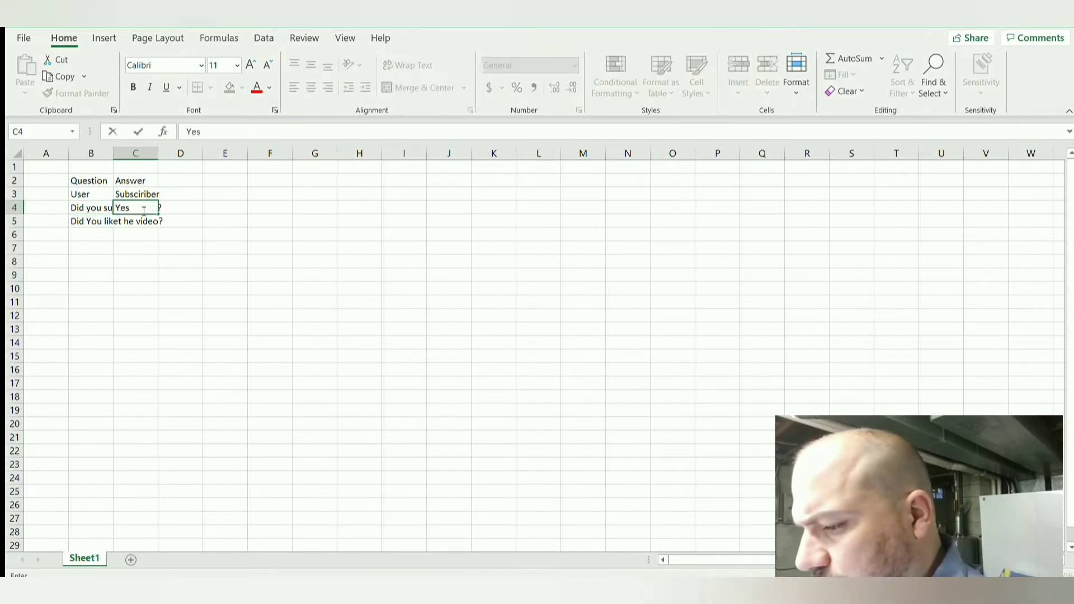
{"action": "key", "text": "Return"}
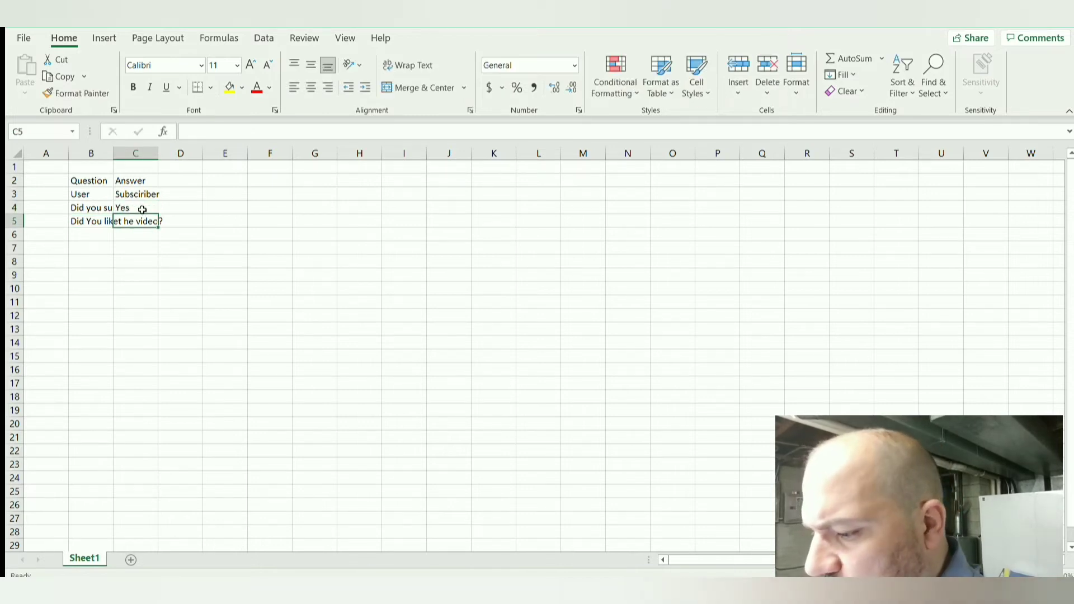
{"action": "type", "text": "Yes"}
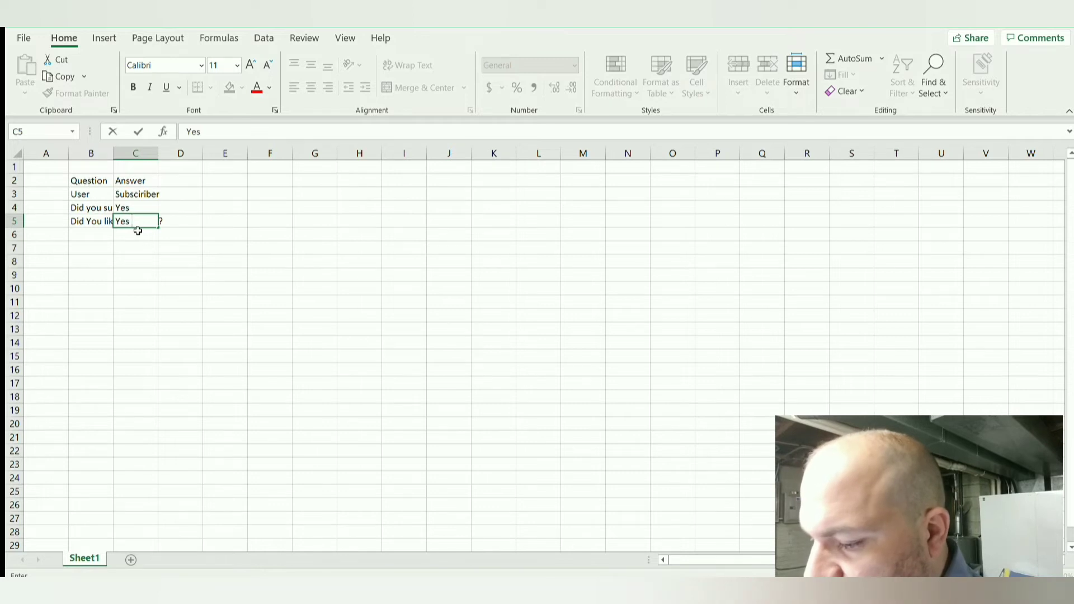
Step: Enter "User" in cell B6 below the two questions
{"action": "left_click", "coordinate": [91, 236]}
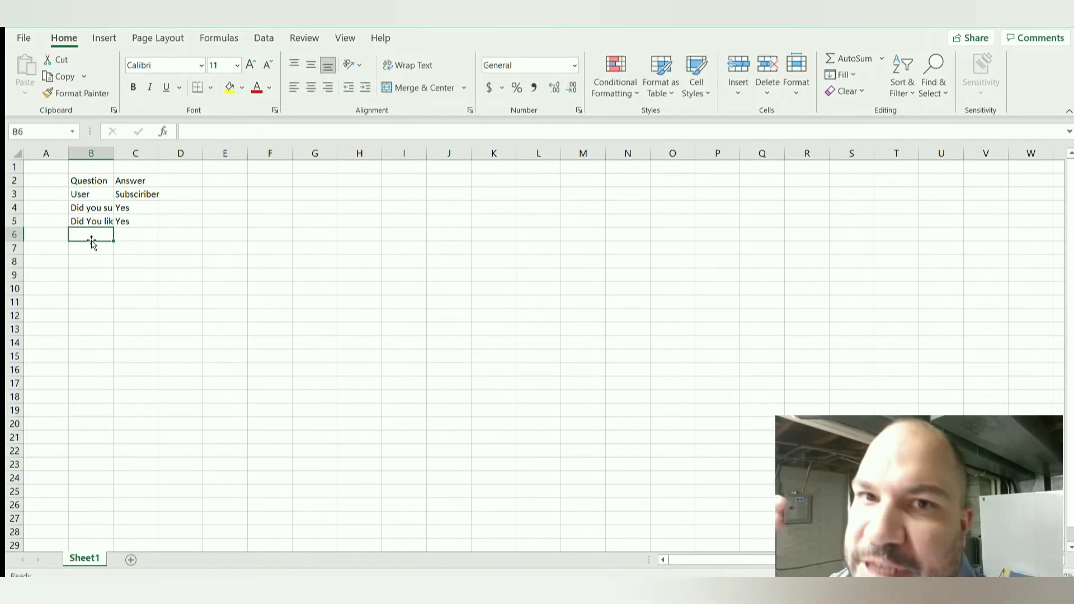
{"action": "type", "text": "User"}
{"action": "left_click", "coordinate": [80, 193]}
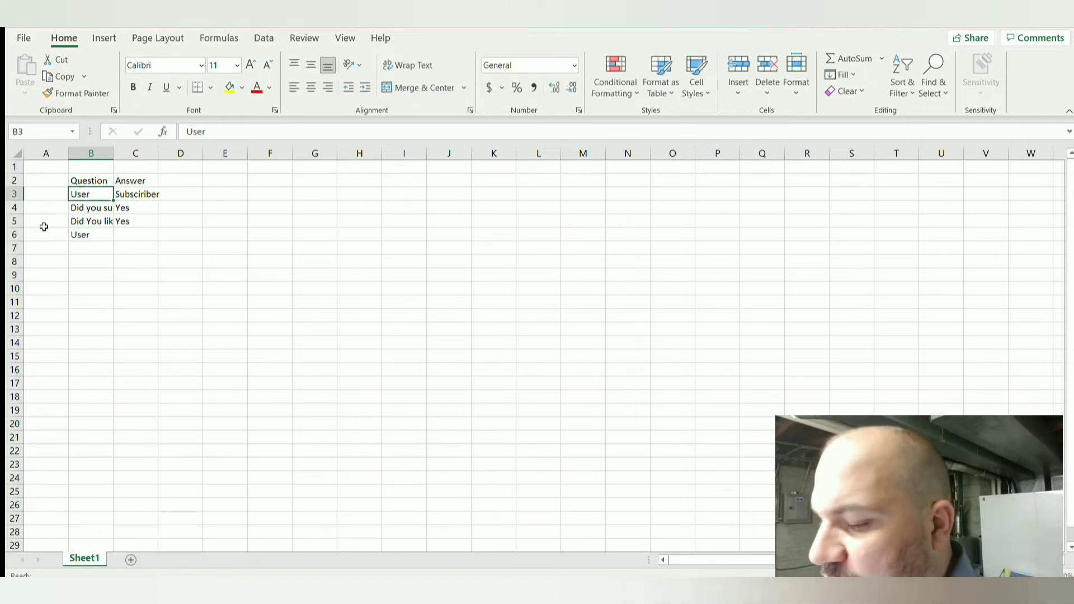
Step: Clear the contents of the question-and-answer table in range B2:C8
{"action": "left_click", "coordinate": [103, 250]}
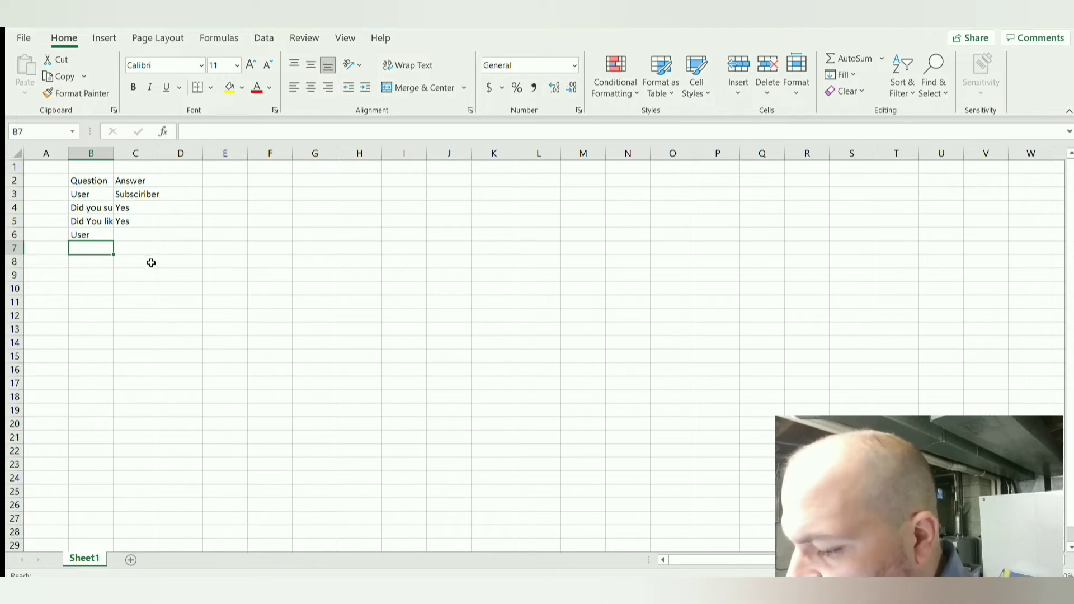
{"action": "left_click_drag", "start_coordinate": [147, 260], "coordinate": [73, 178]}
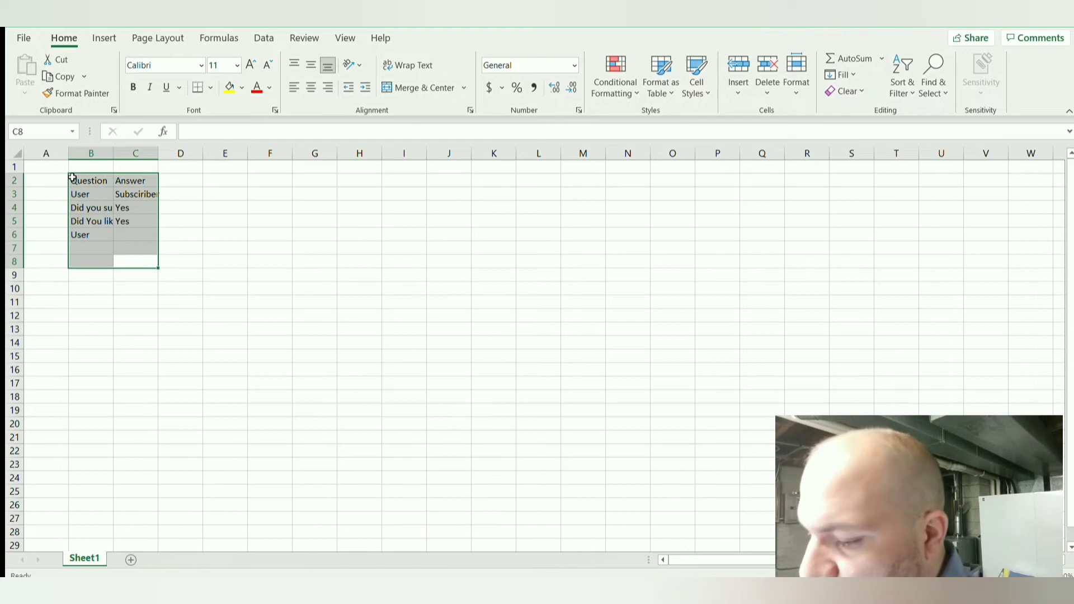
{"action": "key", "text": "Delete"}
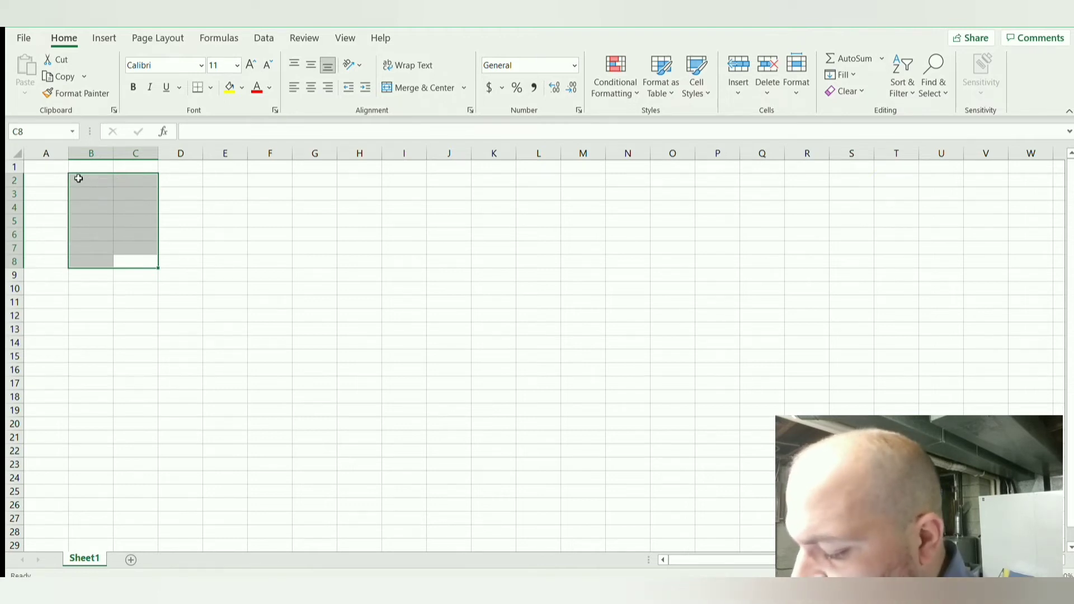
Step: Enter the column header "Users" in cell B2
{"action": "left_click", "coordinate": [96, 178]}
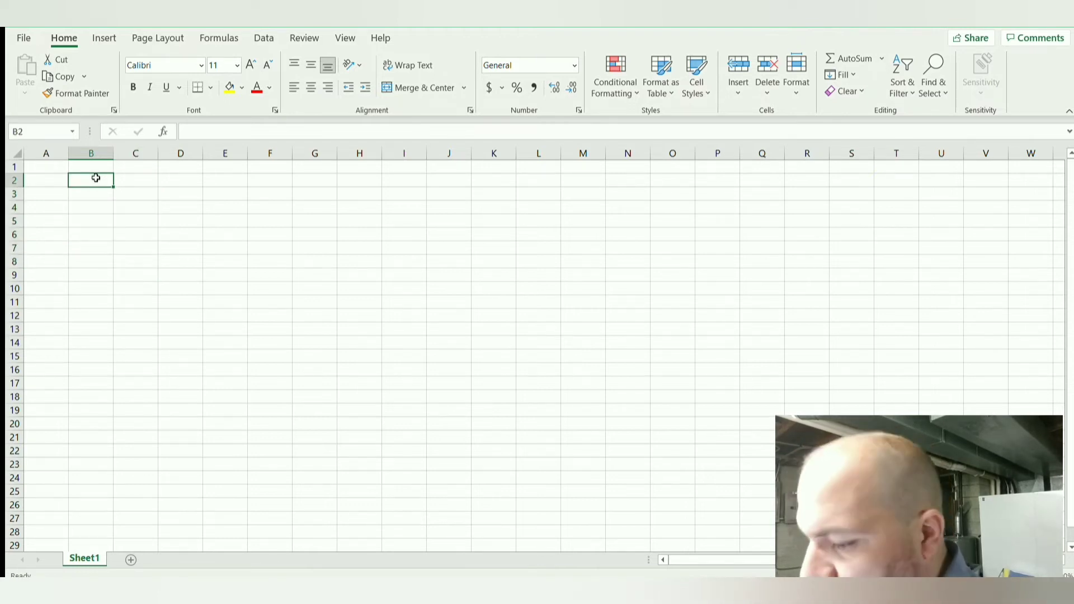
{"action": "type", "text": "Row"}
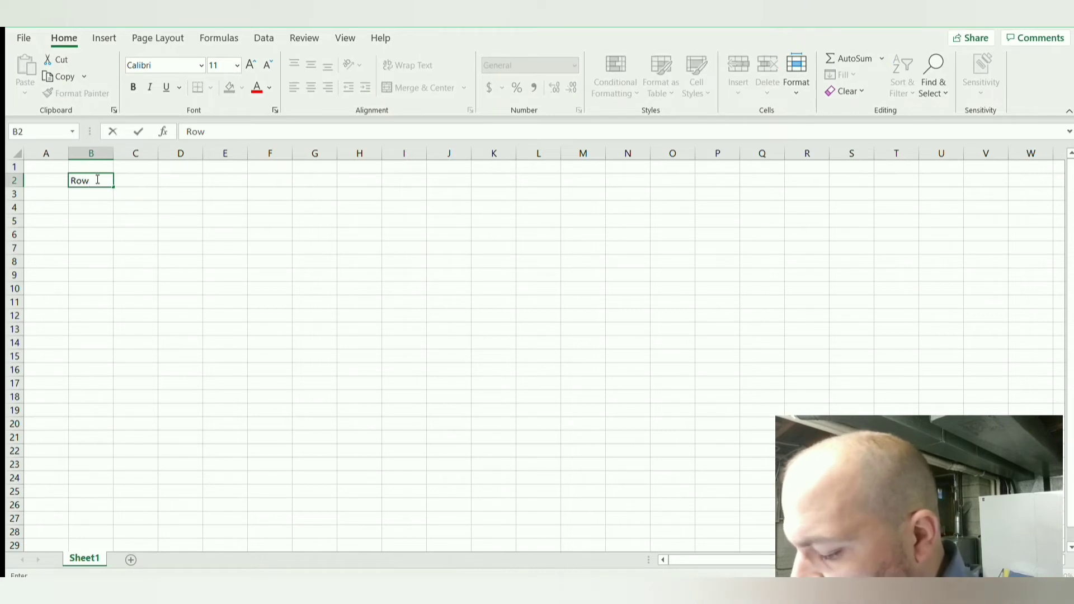
{"action": "key", "text": "BackSpace"}
{"action": "key", "text": "BackSpace"}
{"action": "key", "text": "BackSpace"}
{"action": "type", "text": "Users"}
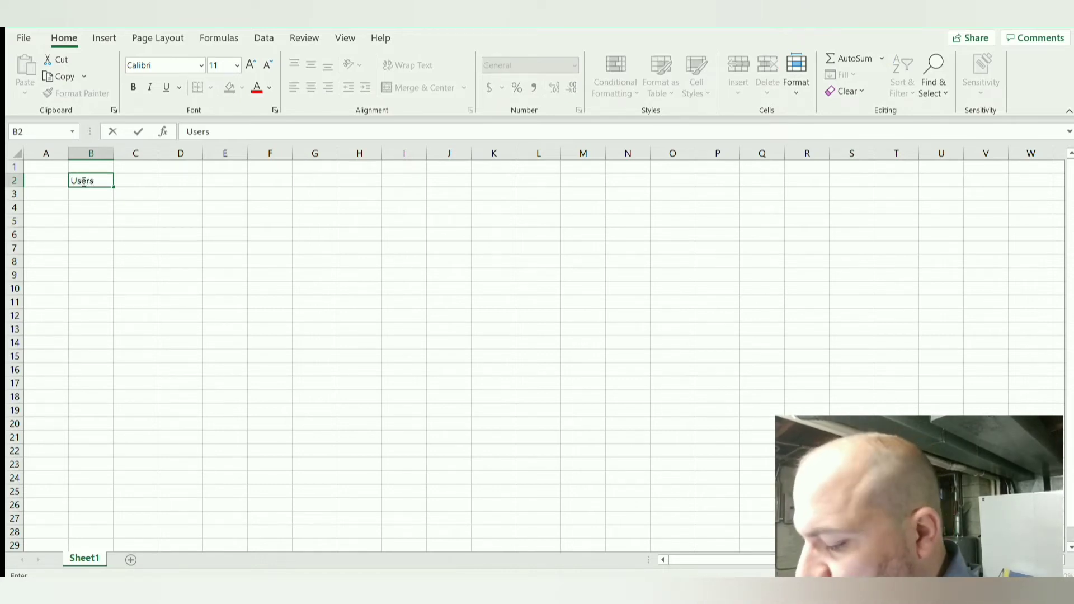
{"action": "key", "text": "Tab"}
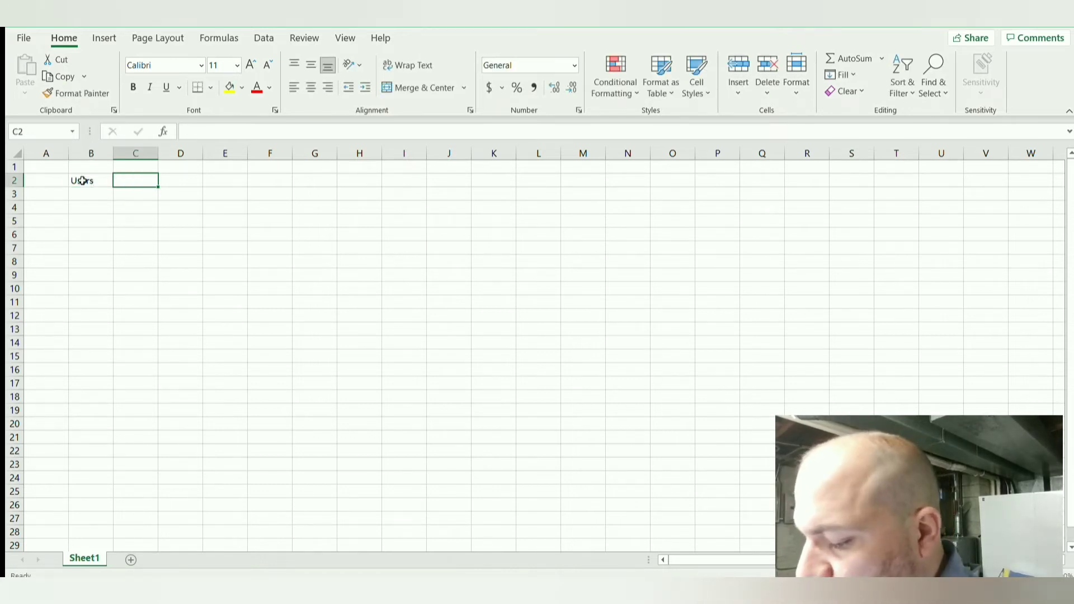
Step: Enter the question "Did you Subscribe Yet?" as the column header in cell C2
{"action": "type", "text": "Q"}
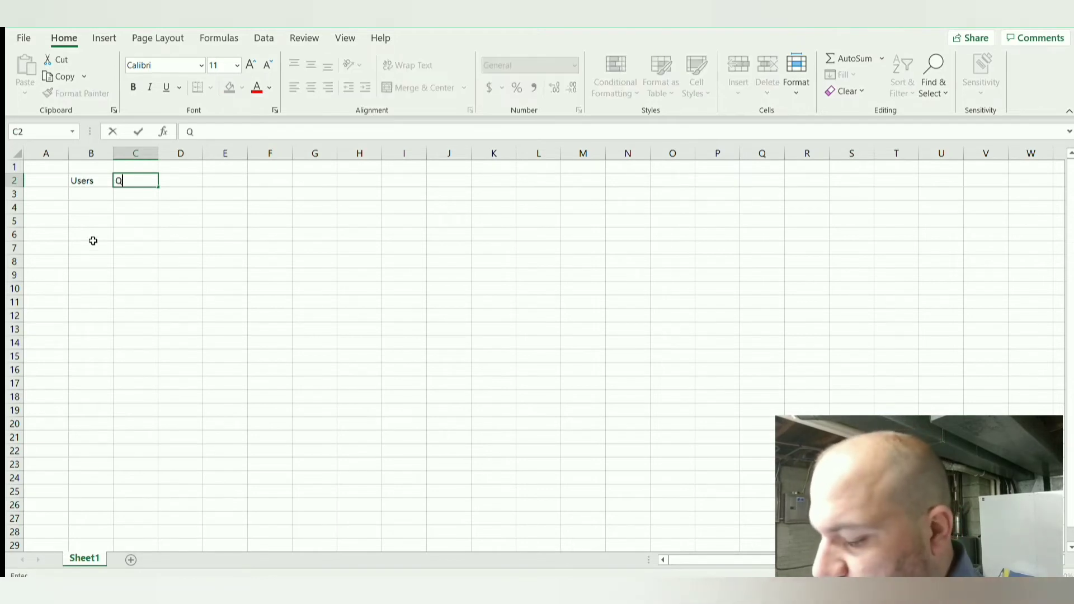
{"action": "type", "text": "uestiop"}
{"action": "key", "text": "BackSpace"}
{"action": "key", "text": "BackSpace"}
{"action": "key", "text": "BackSpace"}
{"action": "key", "text": "BackSpace"}
{"action": "key", "text": "BackSpace"}
{"action": "key", "text": "BackSpace"}
{"action": "key", "text": "BackSpace"}
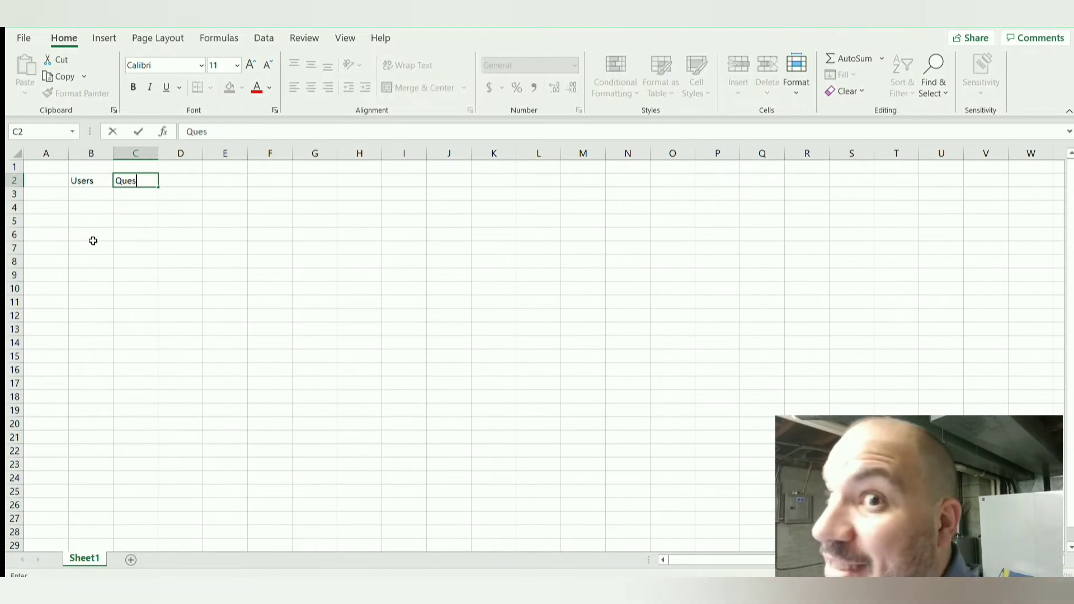
{"action": "key", "text": "BackSpace"}
{"action": "type", "text": "Did "}
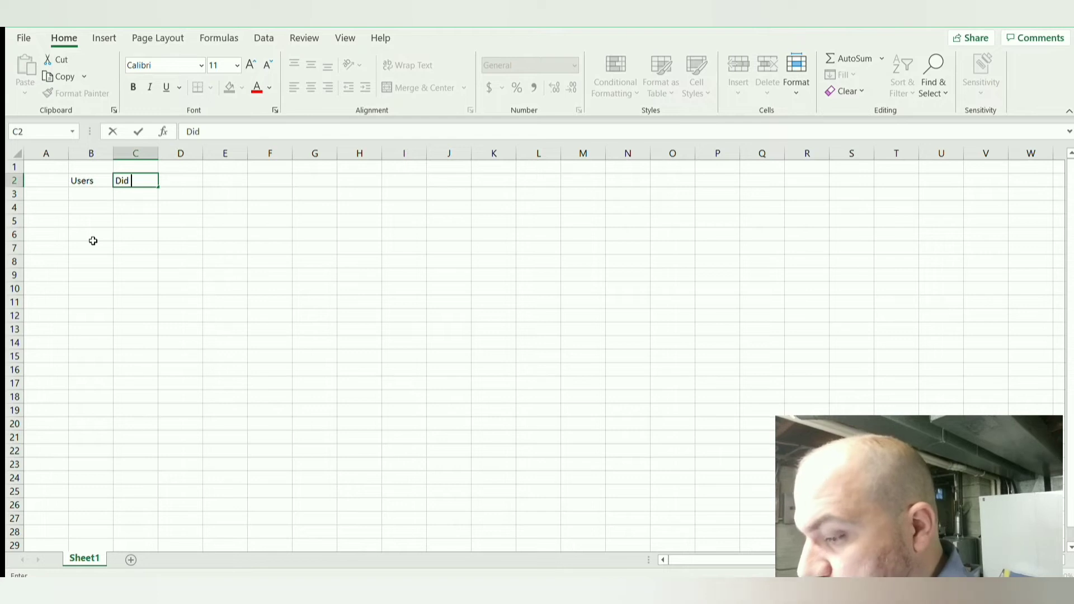
{"action": "type", "text": "you Su"}
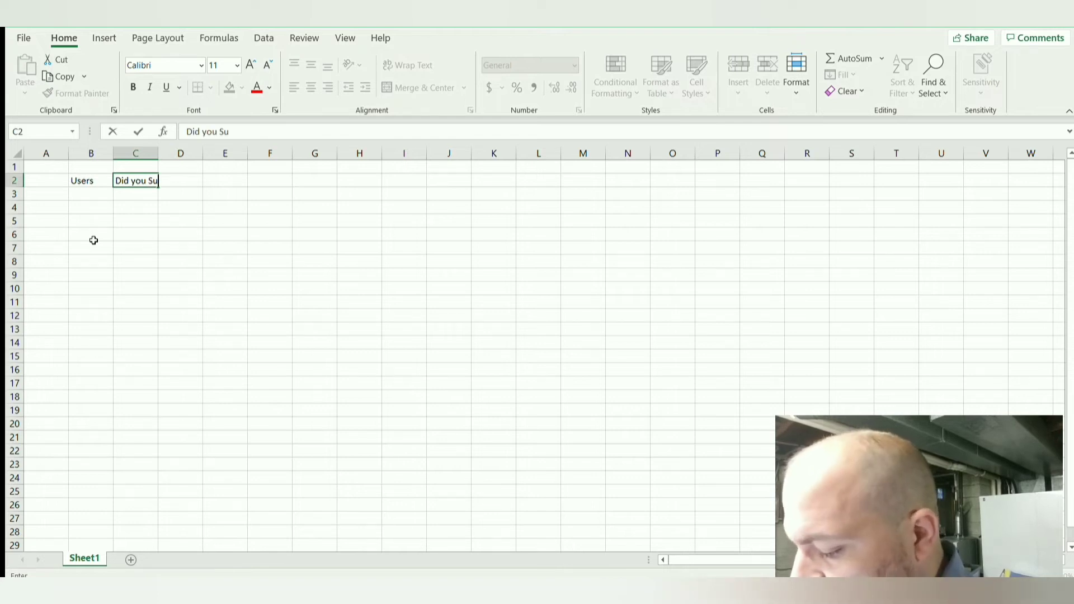
{"action": "type", "text": "bscribe"}
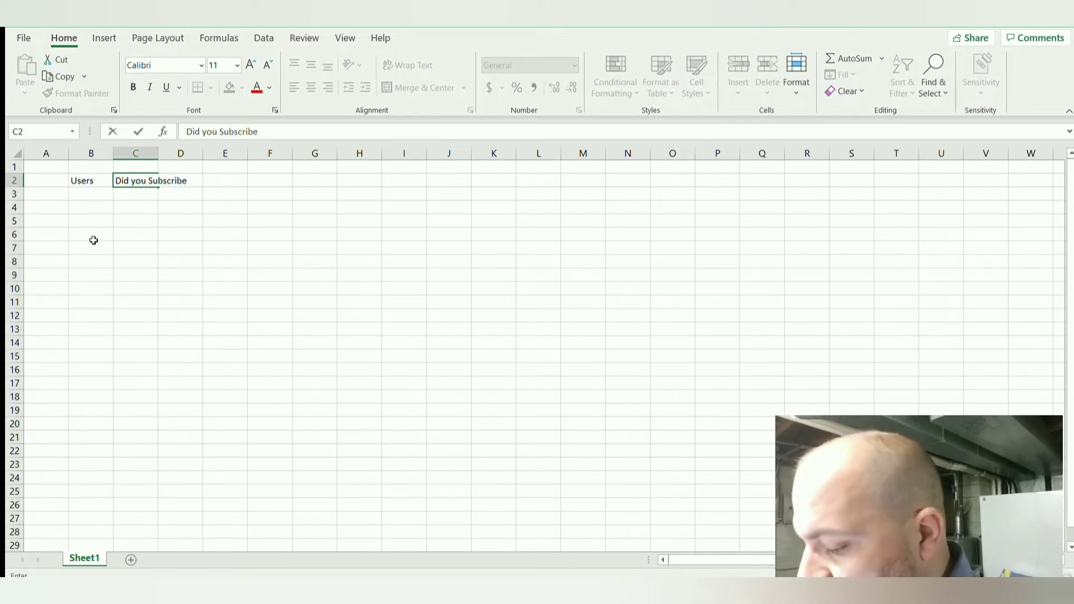
{"action": "type", "text": " Yet?"}
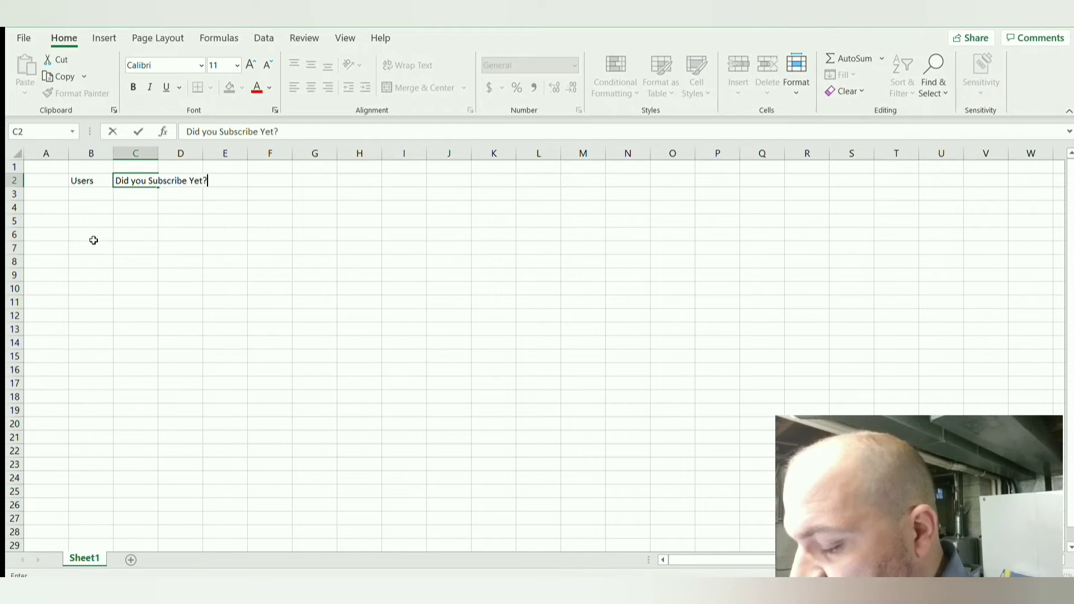
{"action": "key", "text": "Tab"}
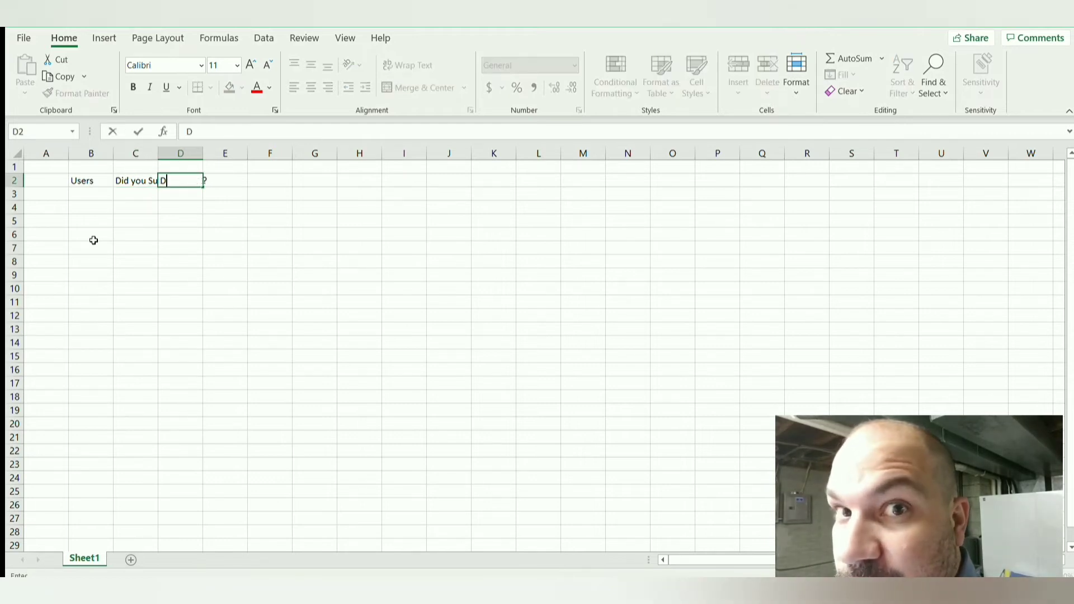
Step: Enter the question "Did you Like the Video?" as the column header in cell D2
{"action": "type", "text": "Did you "}
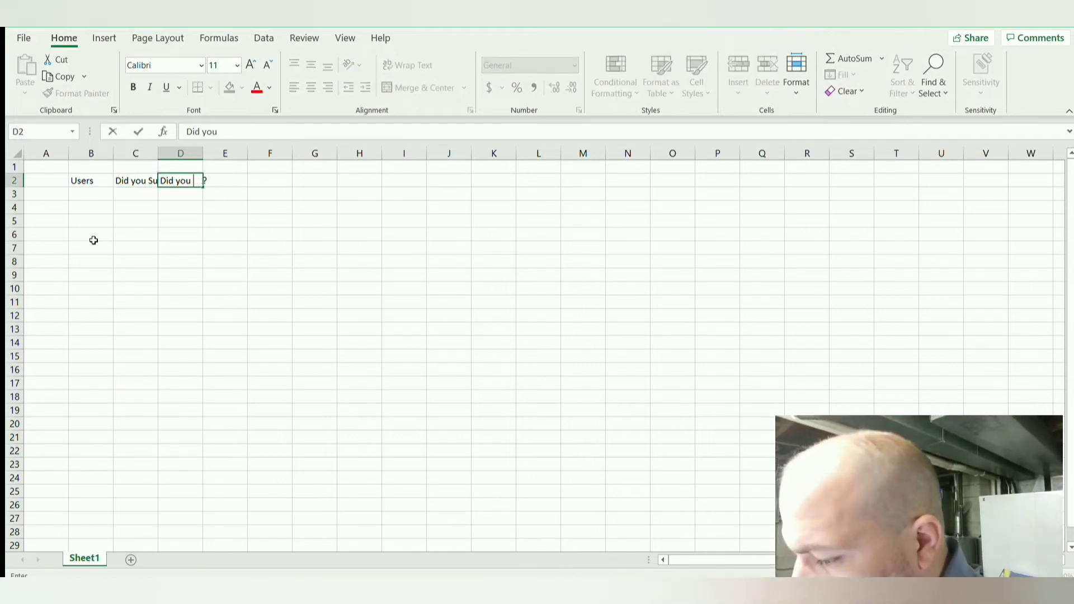
{"action": "type", "text": "Like the Video "}
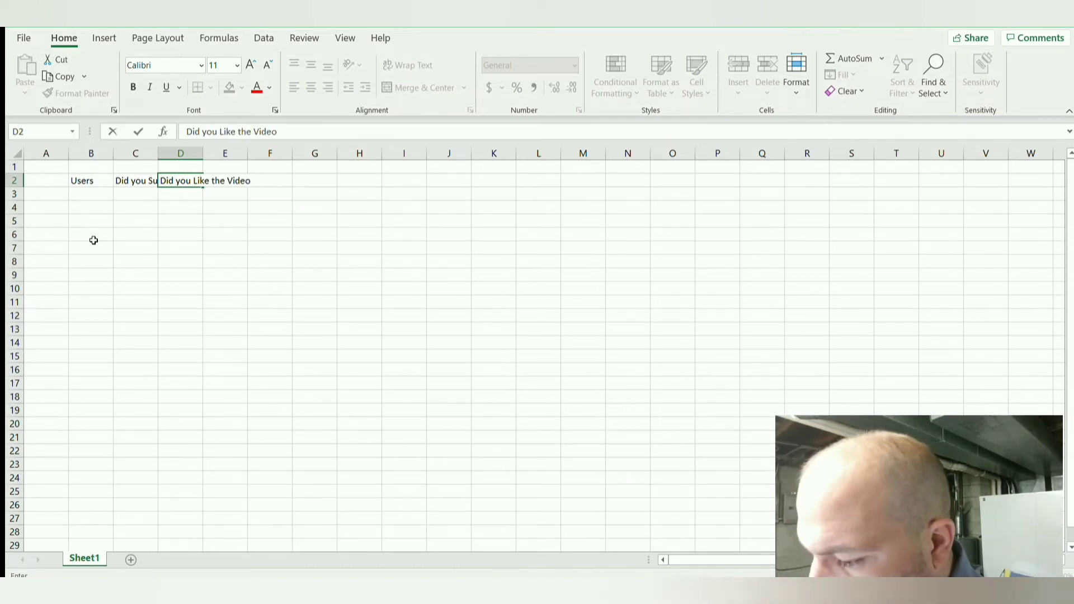
{"action": "type", "text": "?"}
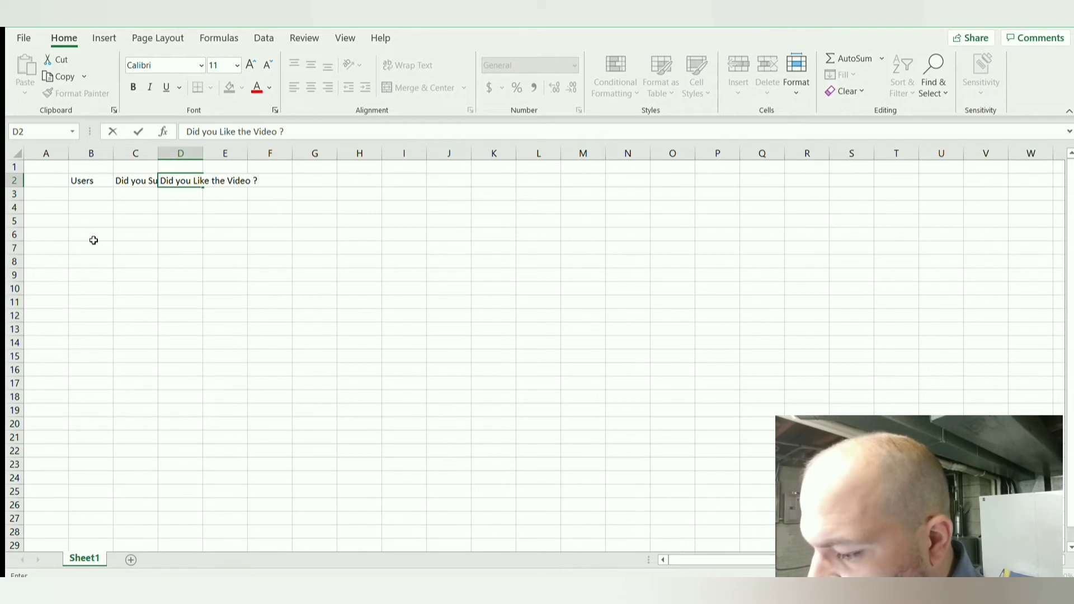
{"action": "key", "text": "BackSpace"}
{"action": "key", "text": "BackSpace"}
{"action": "type", "text": "?"}
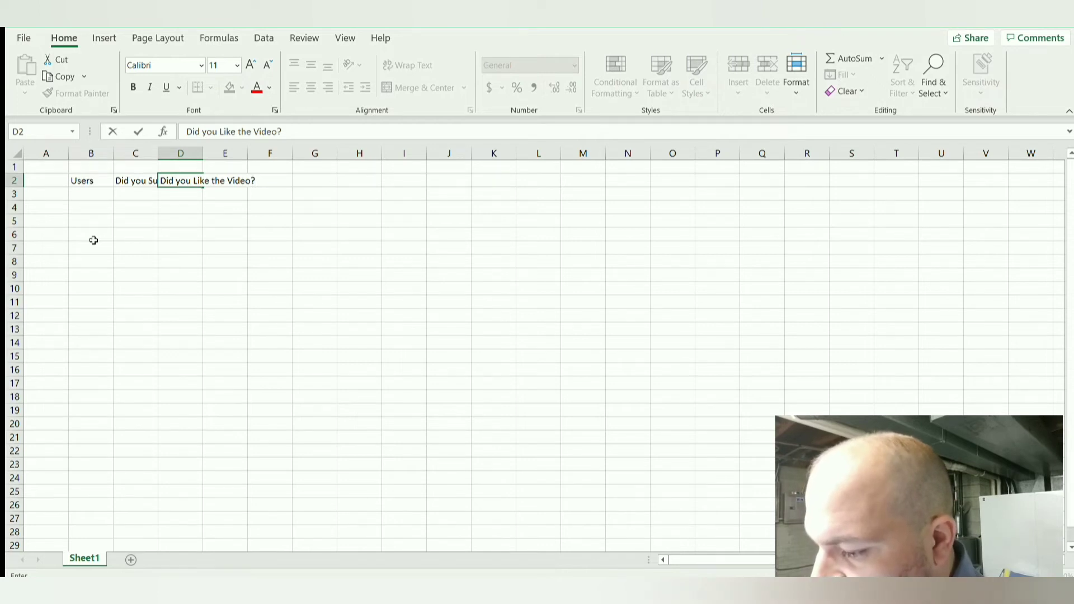
Step: Auto-fit the widths of columns C and D to their question headers
{"action": "left_click", "coordinate": [145, 157]}
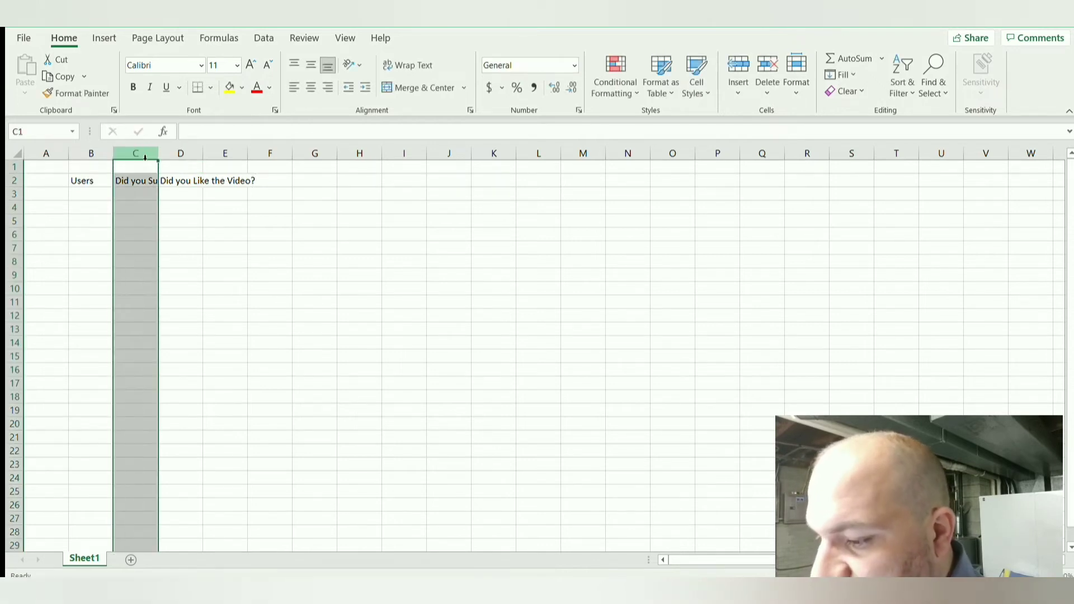
{"action": "key", "text": "shift+Right"}
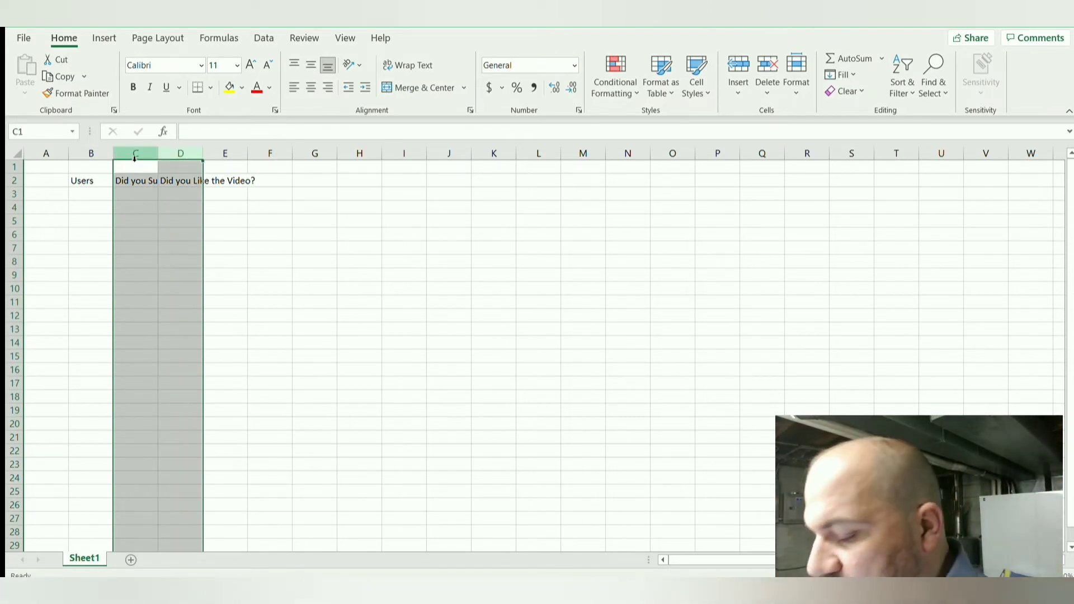
{"action": "double_click", "coordinate": [203, 153]}
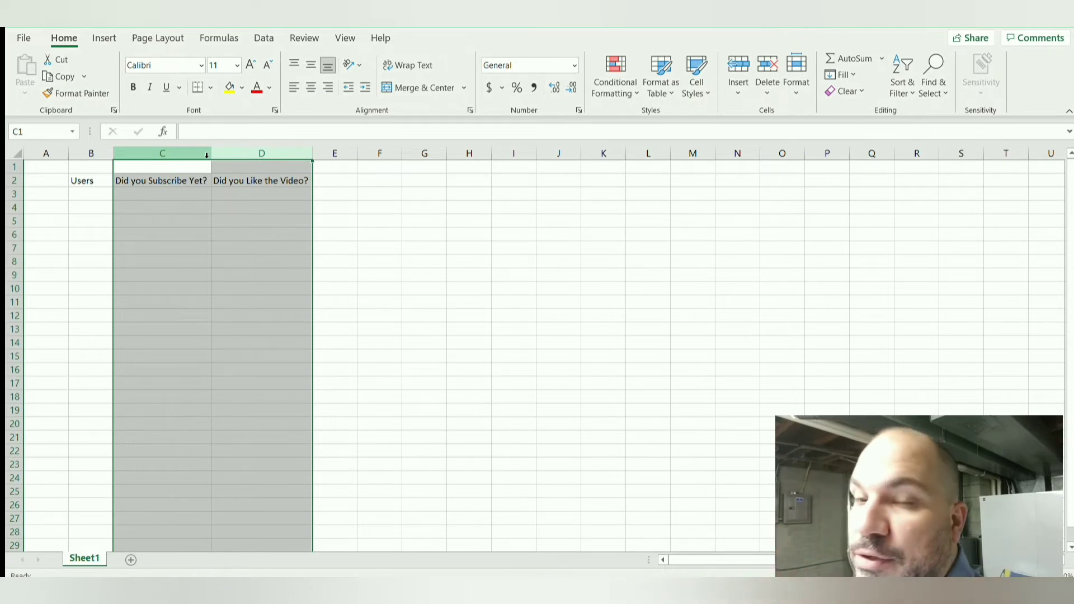
Step: Enter the question "Did You Comment Below?" as the column header in cell E2
{"action": "left_click", "coordinate": [340, 181]}
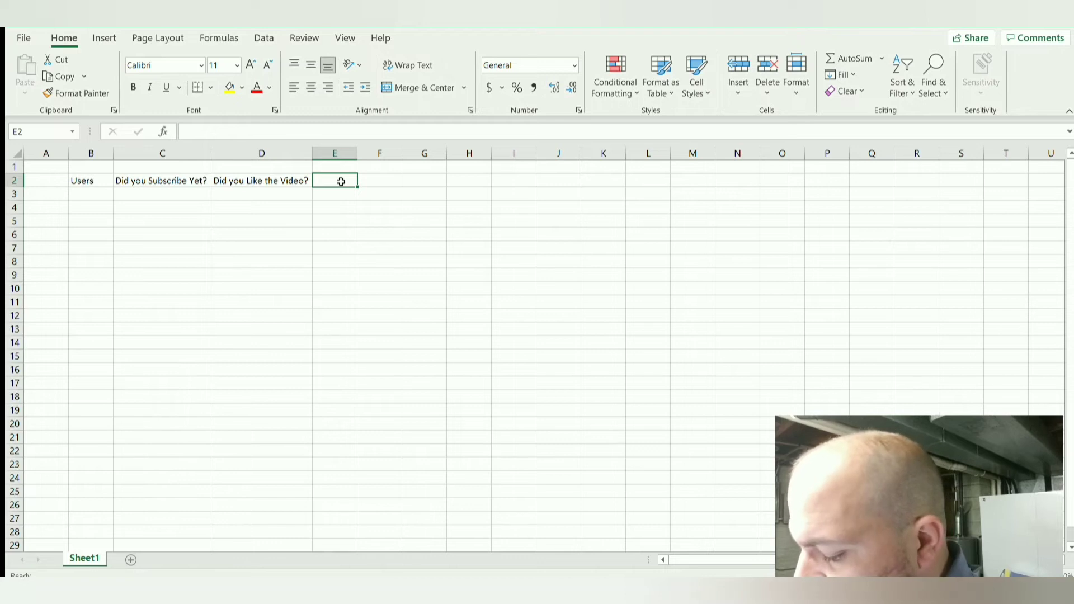
{"action": "type", "text": "Di"}
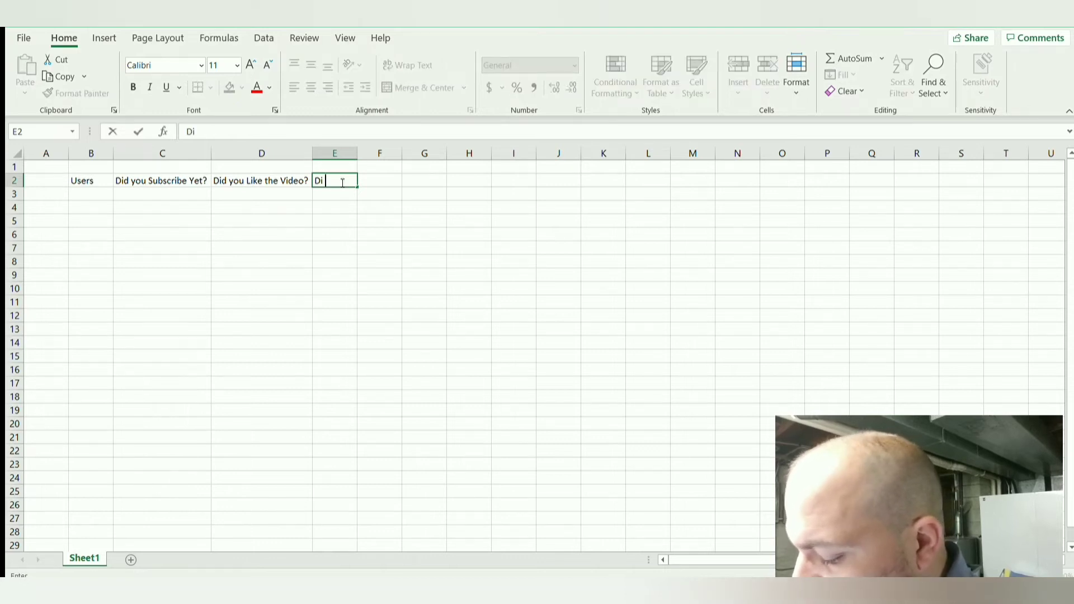
{"action": "type", "text": "d"}
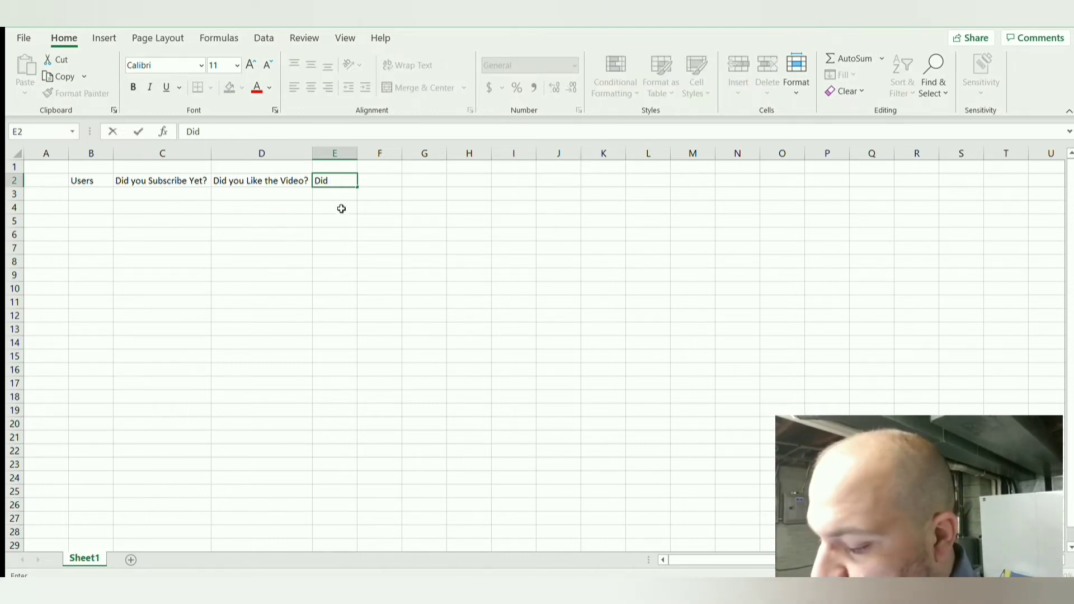
{"action": "type", "text": " Y"}
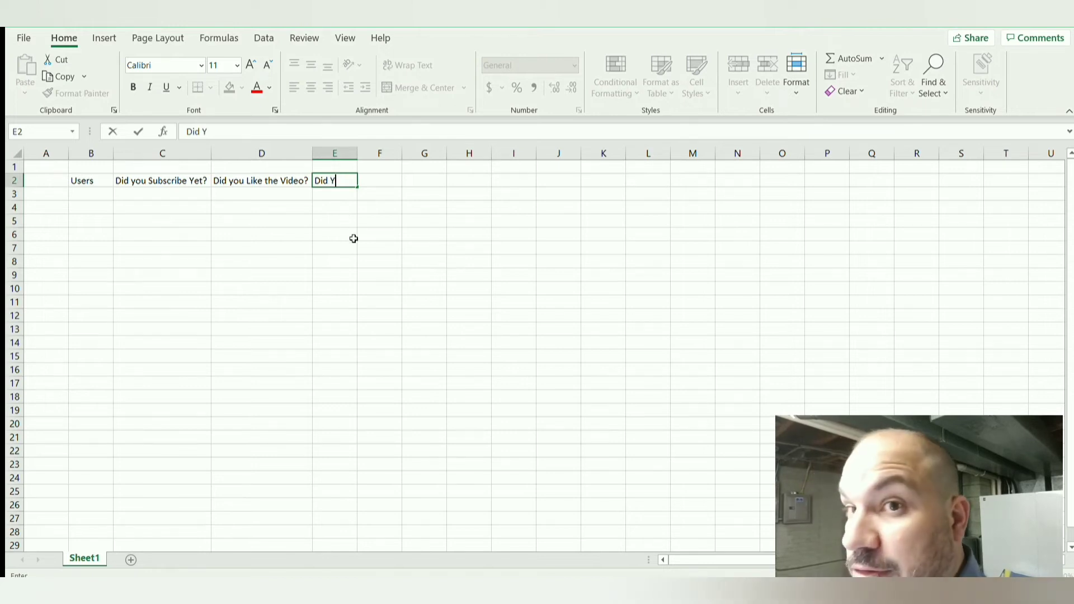
{"action": "type", "text": "ou Co"}
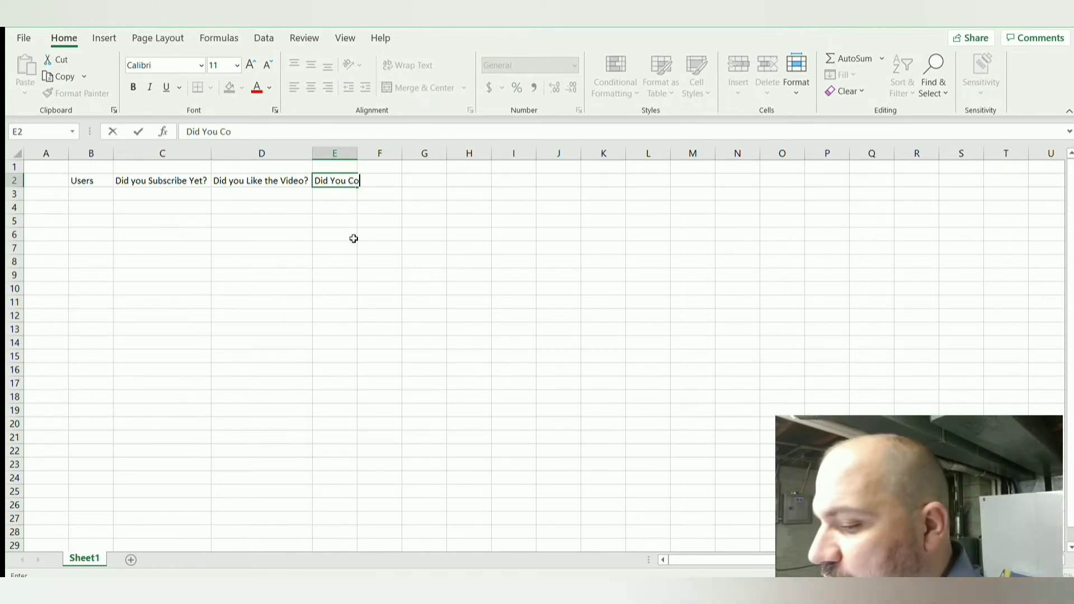
{"action": "type", "text": "mment Bel"}
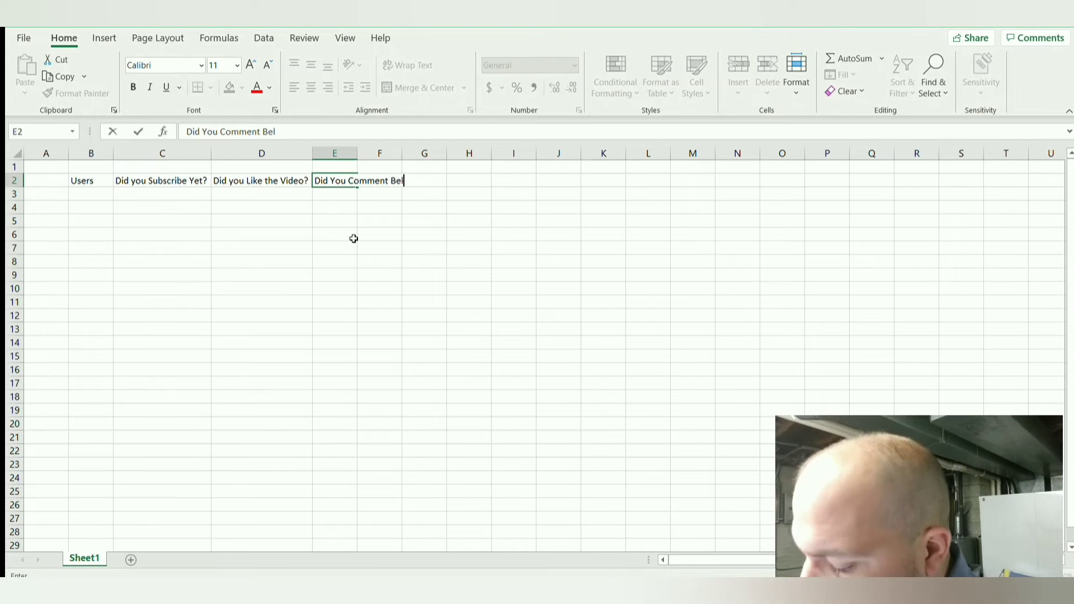
{"action": "type", "text": "ow?"}
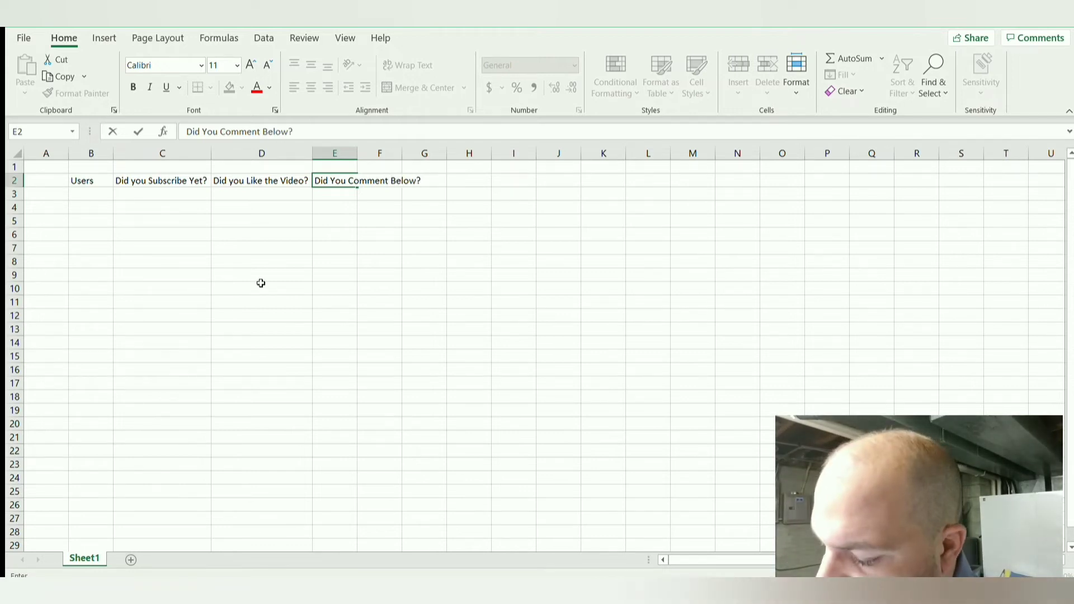
Step: Fill row 3 with "User 1" in the Users column and "Yes" for all three questions
{"action": "left_click", "coordinate": [96, 193]}
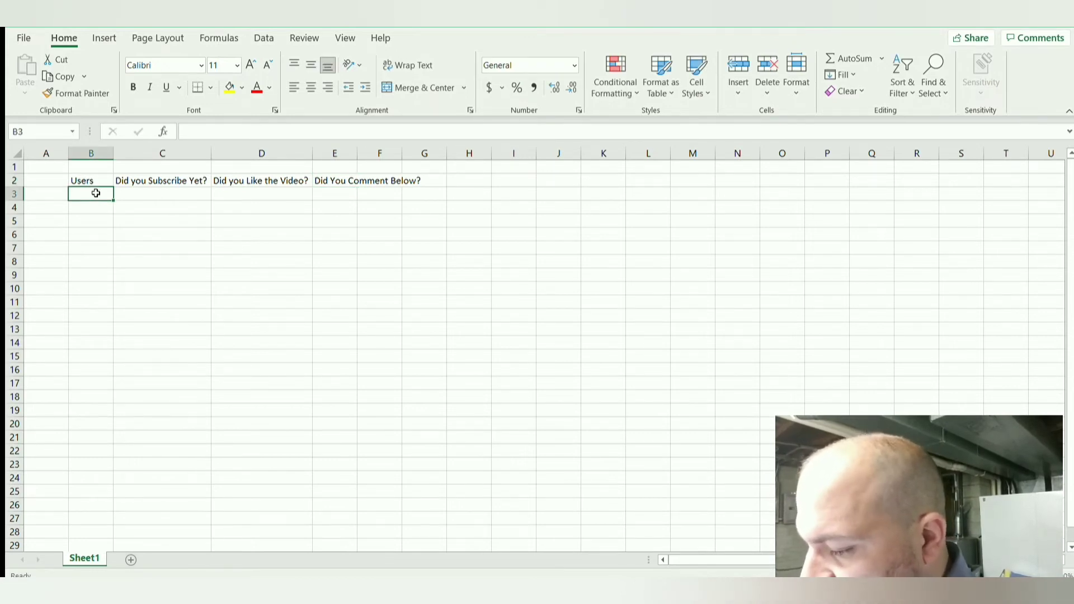
{"action": "type", "text": "User 1"}
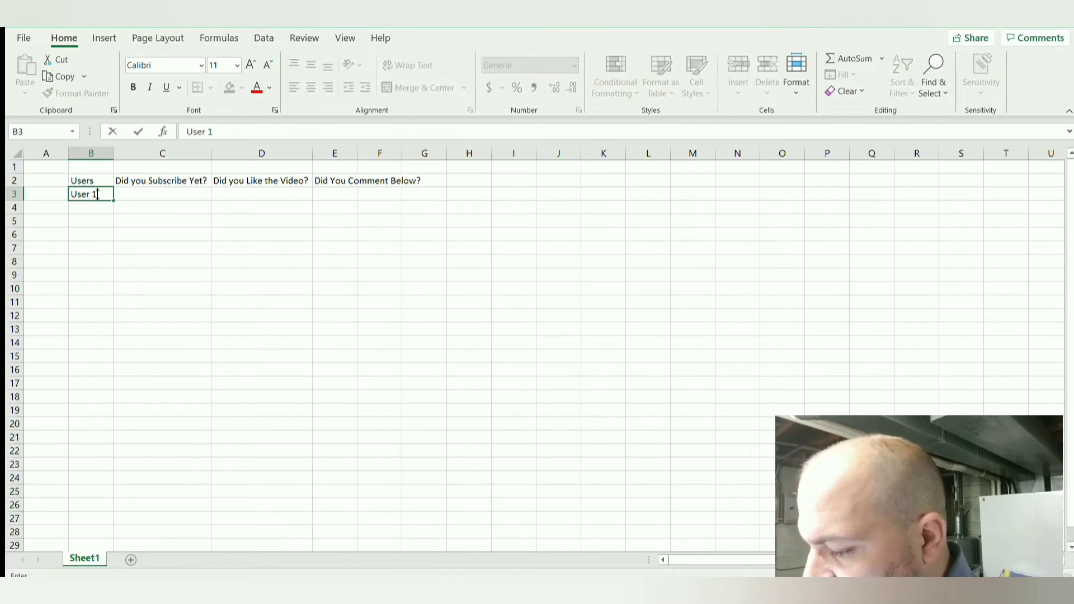
{"action": "key", "text": "Tab"}
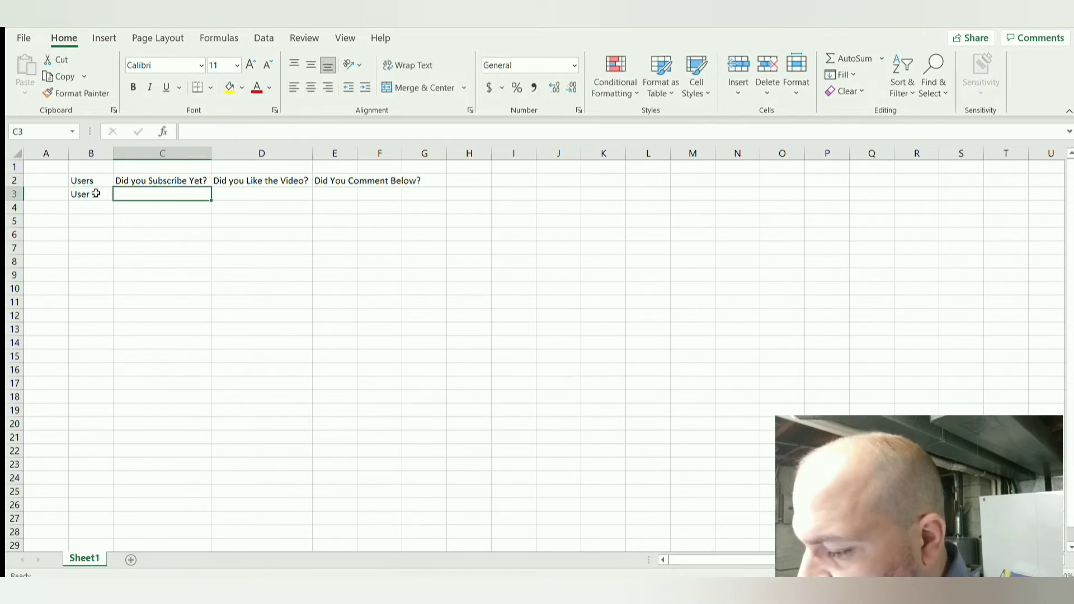
{"action": "type", "text": "Yes"}
{"action": "key", "text": "Tab"}
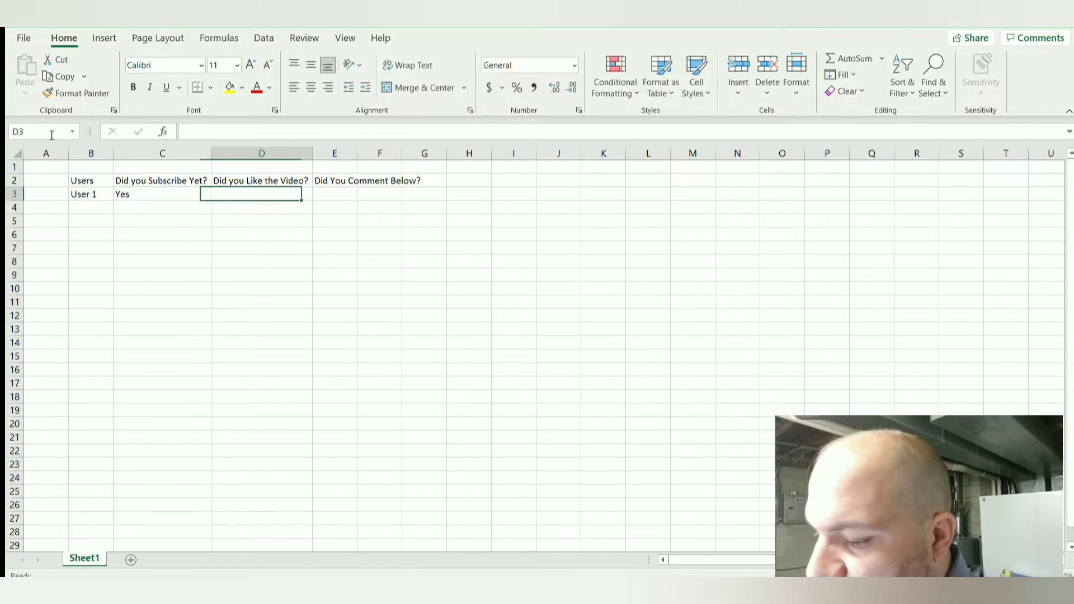
{"action": "type", "text": "Yes"}
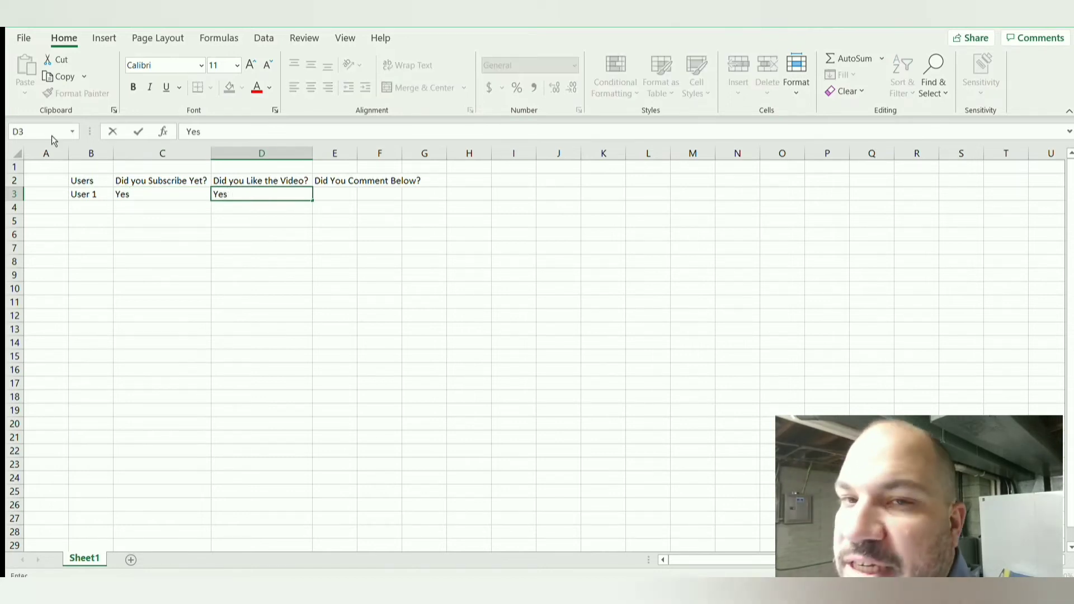
{"action": "key", "text": "Tab"}
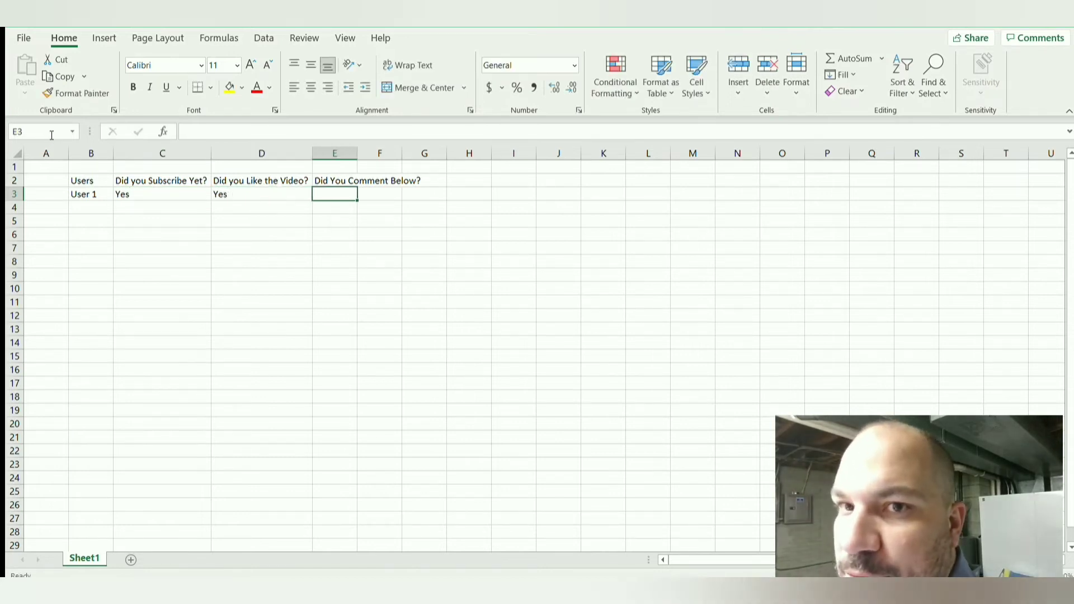
{"action": "type", "text": "Yes"}
{"action": "key", "text": "Return"}
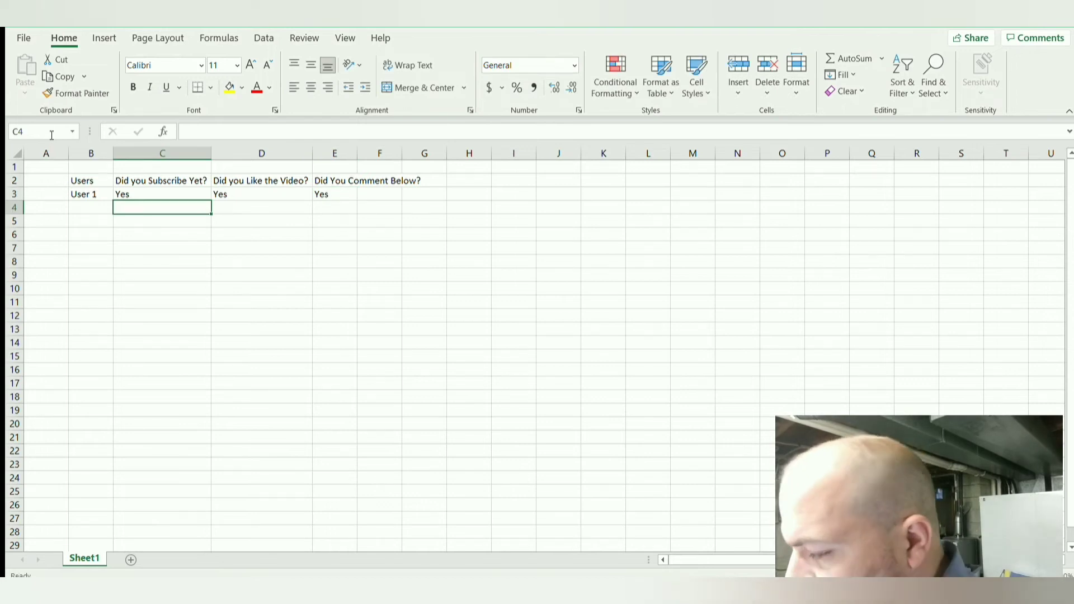
Step: Fill row 4 with "User 2" in the Users column and "No" for all three questions
{"action": "key", "text": "Left"}
{"action": "type", "text": "User 2"}
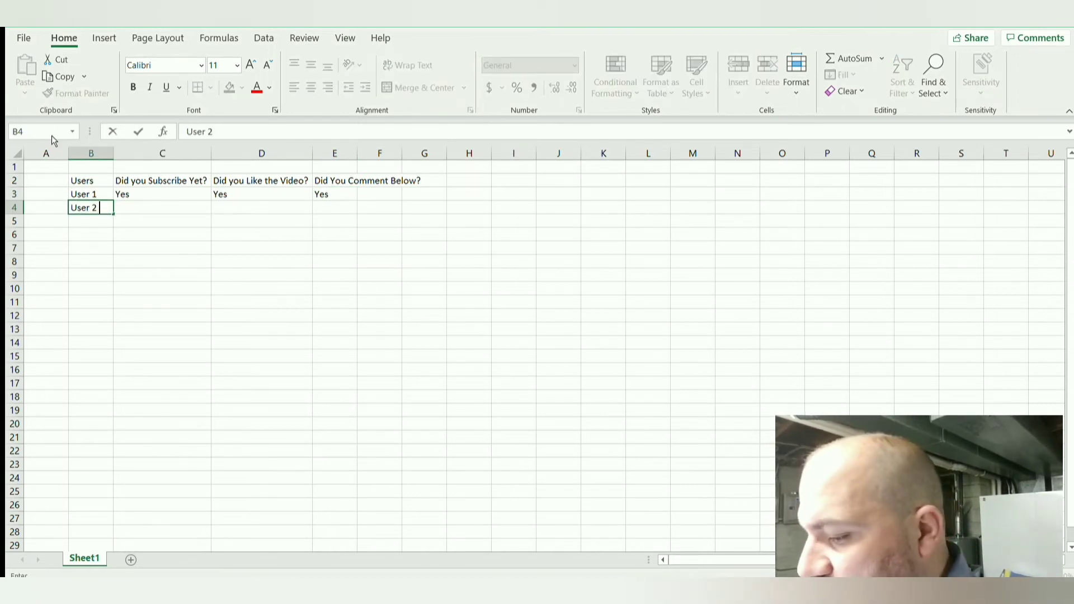
{"action": "key", "text": "Tab"}
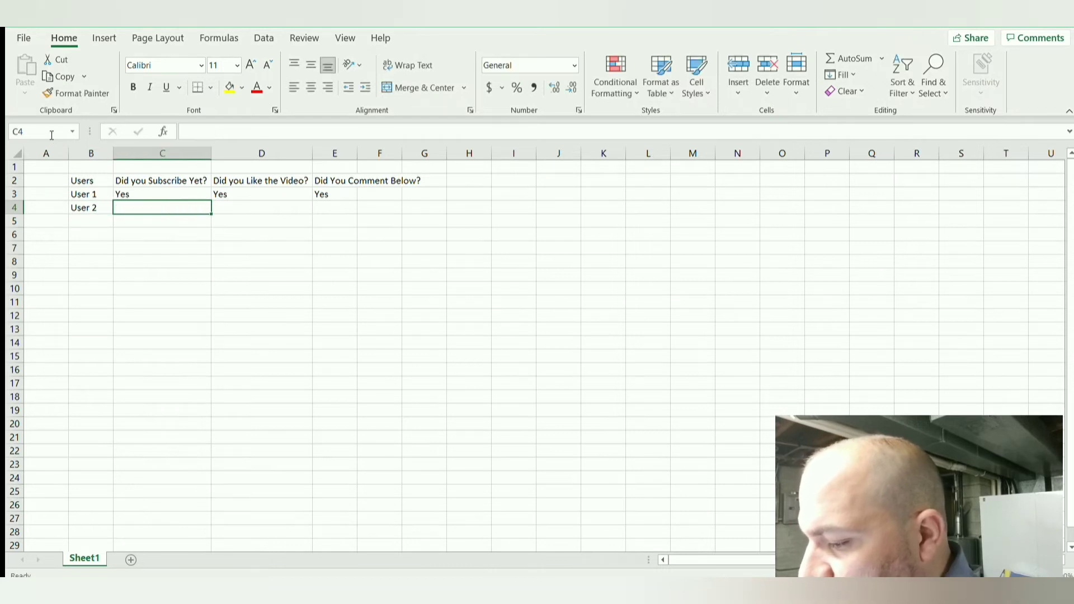
{"action": "type", "text": "No"}
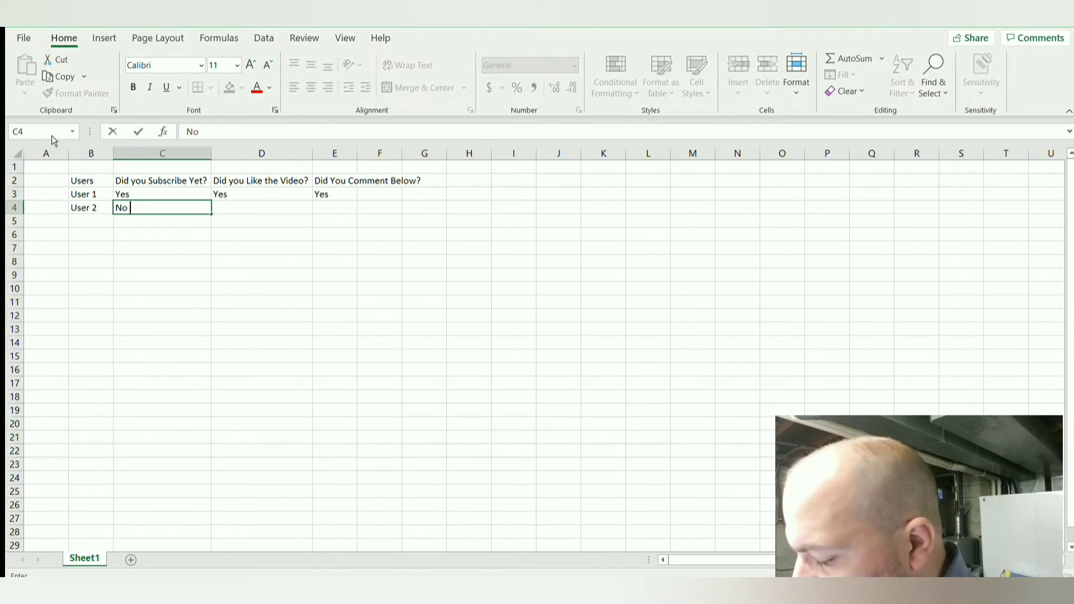
{"action": "key", "text": "Tab"}
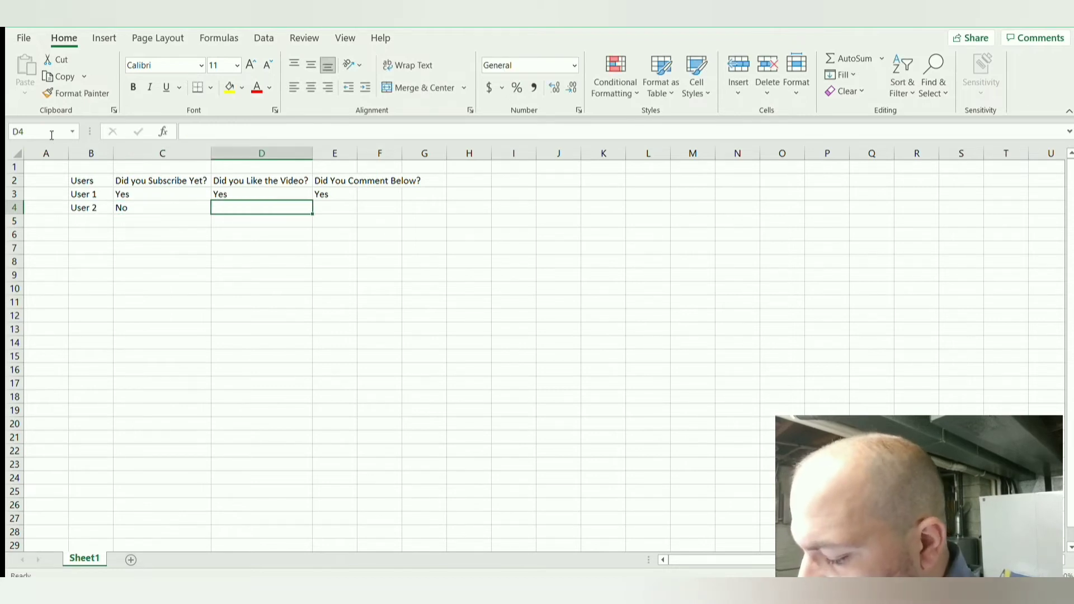
{"action": "type", "text": "No"}
{"action": "key", "text": "Tab"}
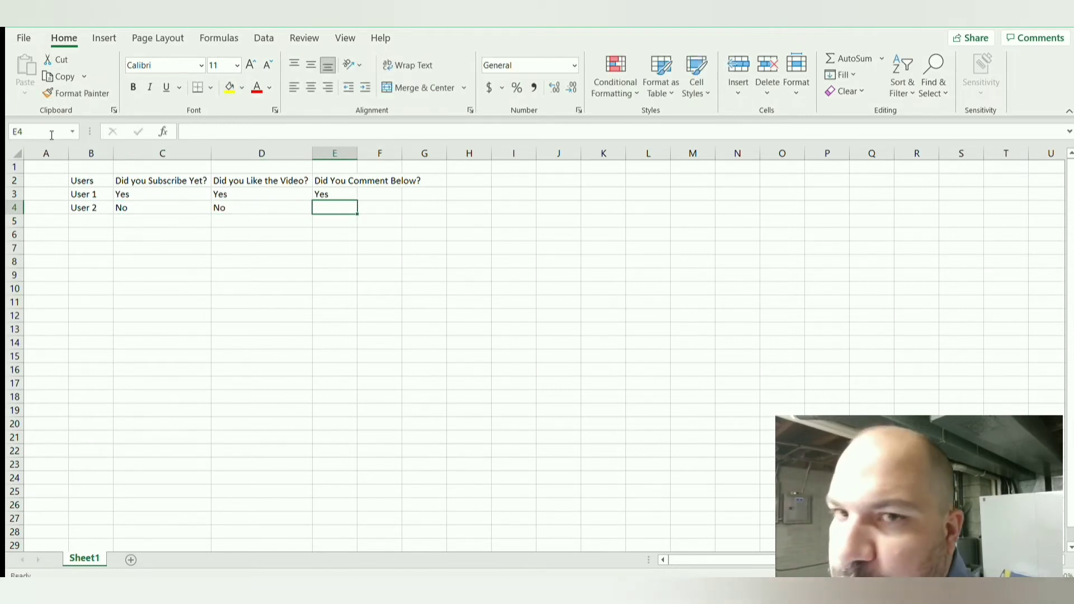
{"action": "type", "text": "No"}
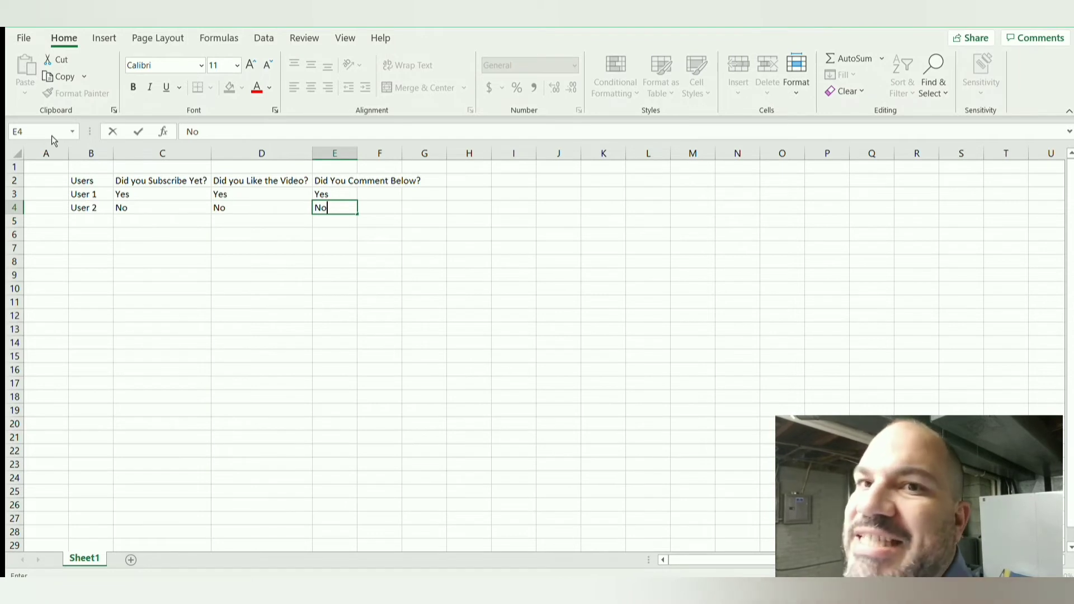
{"action": "key", "text": "Return"}
Step: Fill row 5 with "User 3" in the Users column, "NO" for the first two questions and "Yes" for the comment question
{"action": "key", "text": "Left"}
{"action": "key", "text": "Left"}
{"action": "key", "text": "Left"}
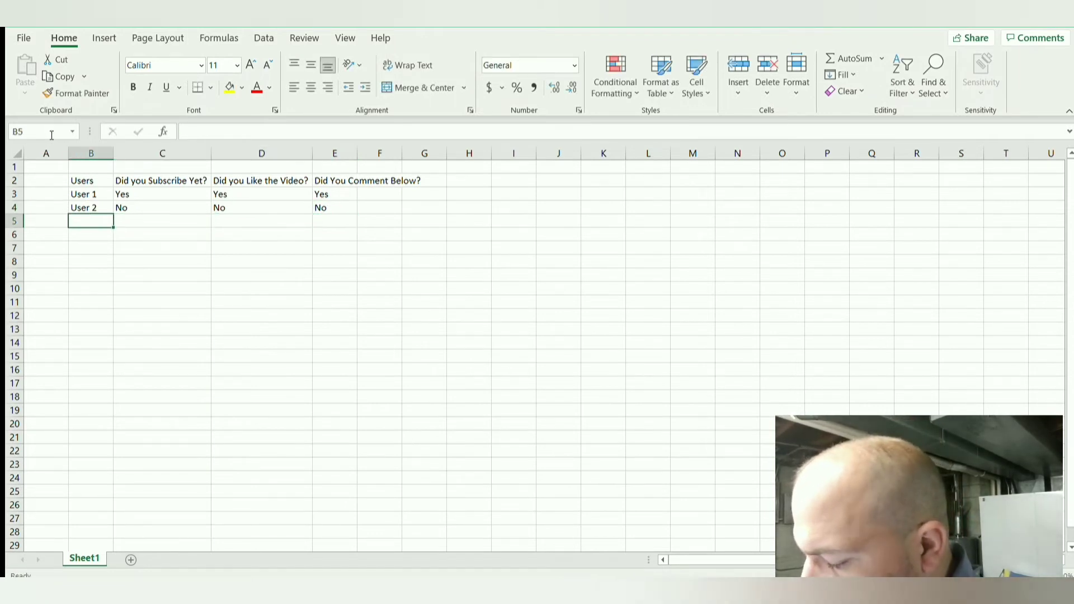
{"action": "type", "text": "User 3"}
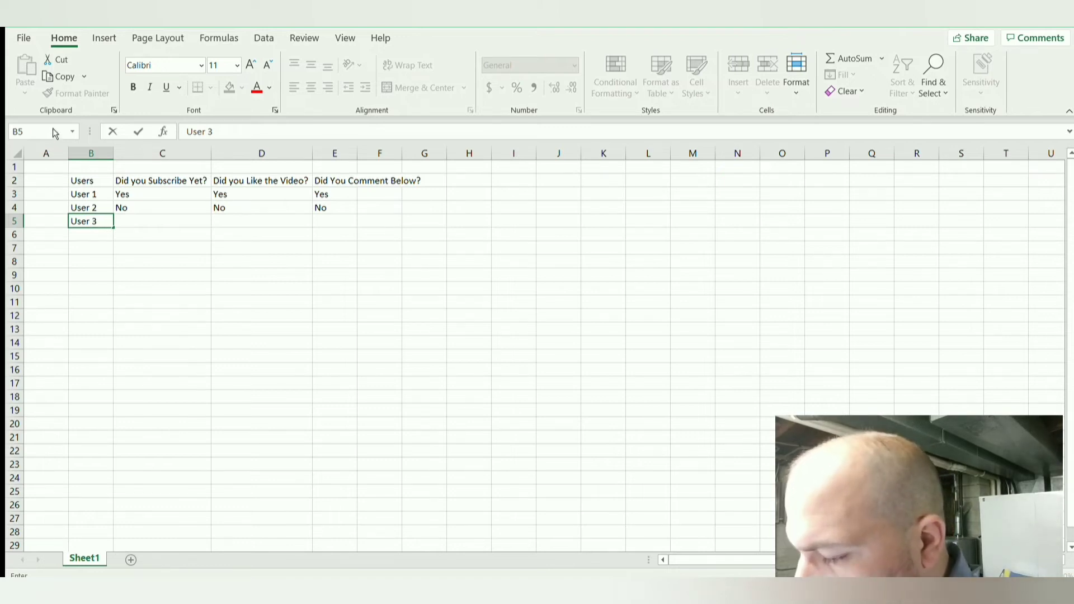
{"action": "key", "text": "Tab"}
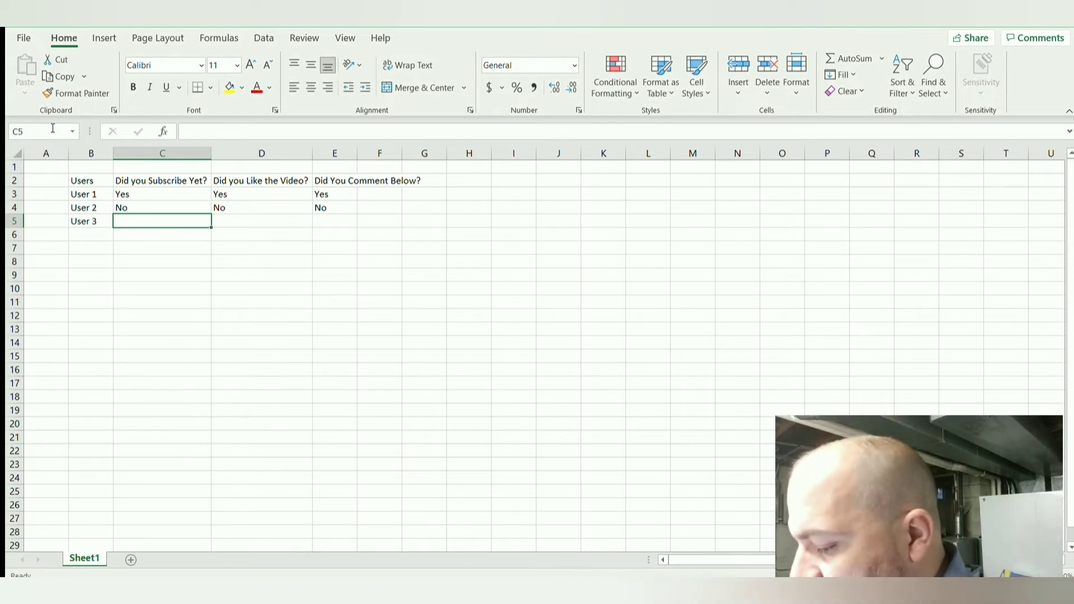
{"action": "type", "text": "NO"}
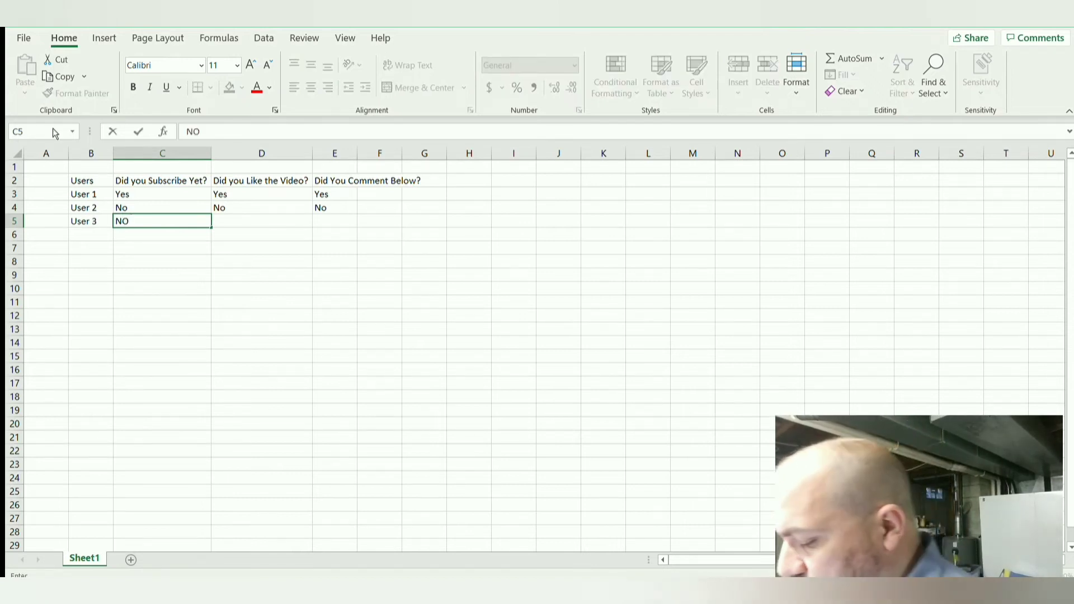
{"action": "key", "text": "Tab"}
{"action": "type", "text": "NO"}
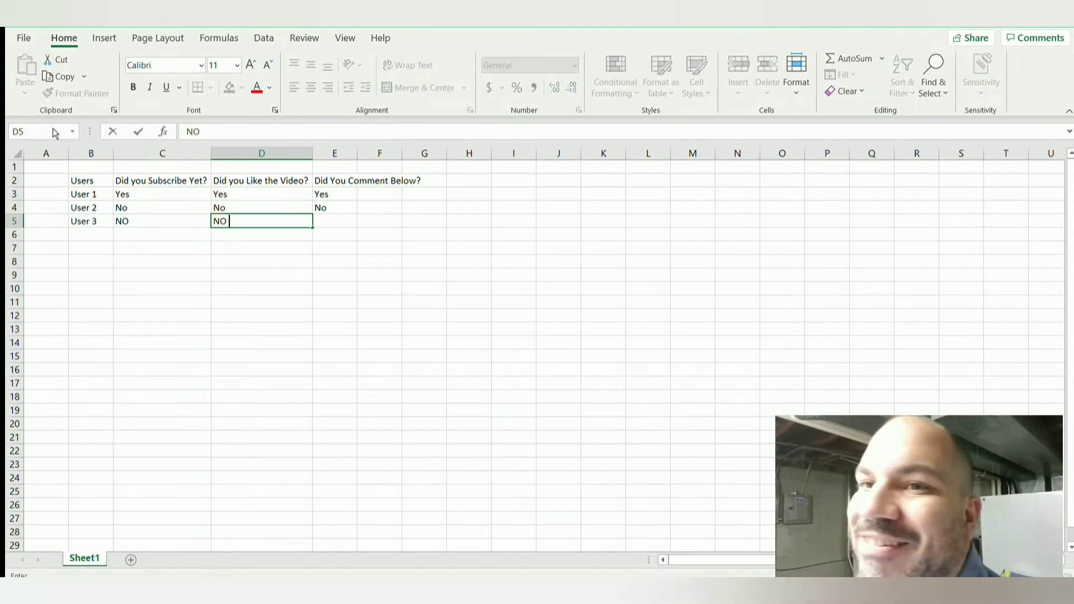
{"action": "key", "text": "Tab"}
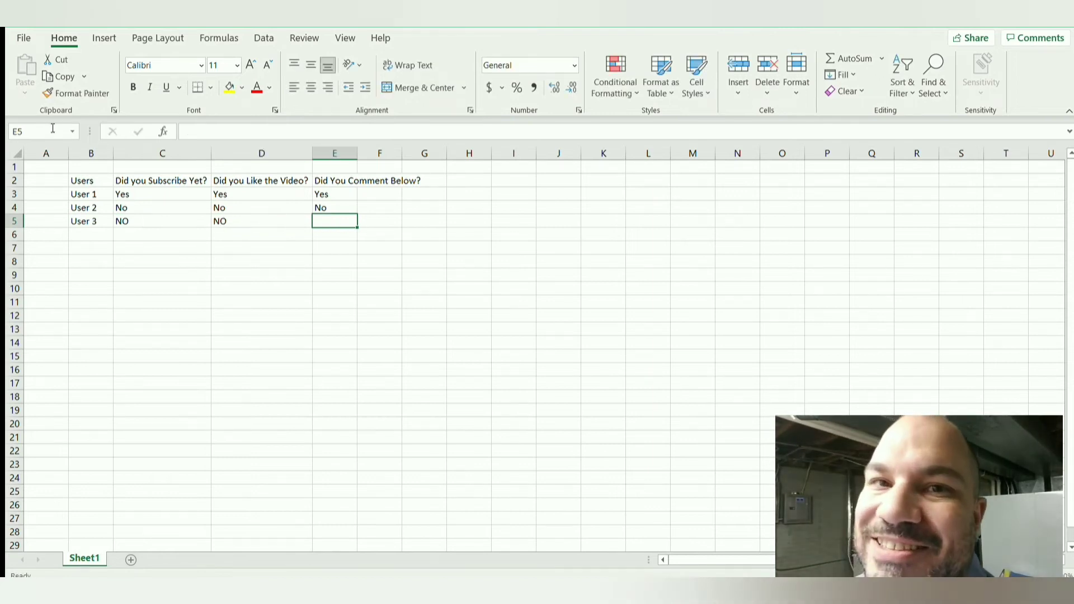
{"action": "type", "text": "Yes"}
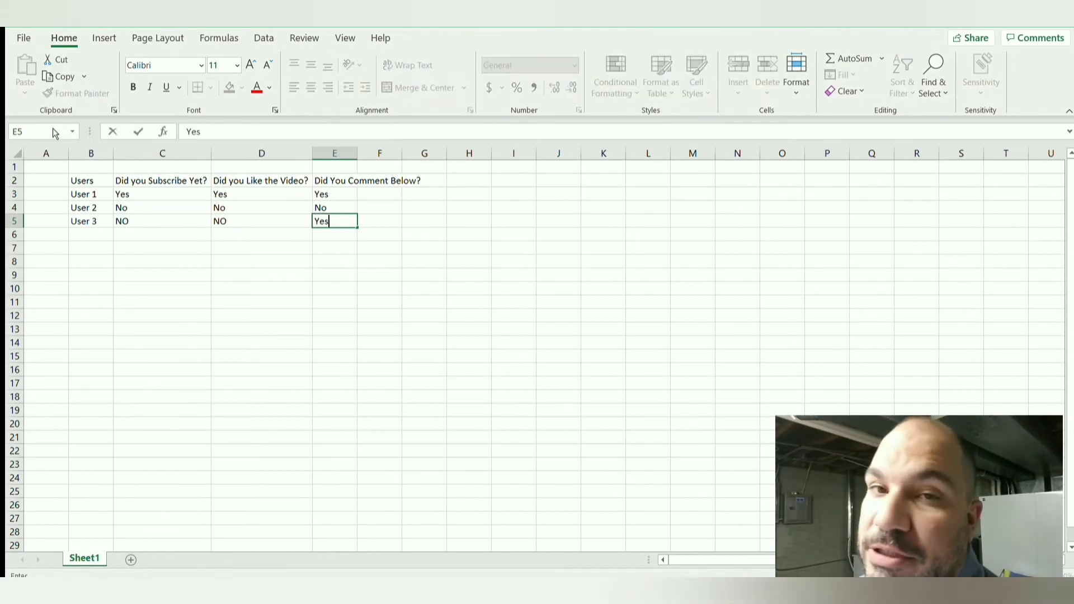
{"action": "key", "text": "Return"}
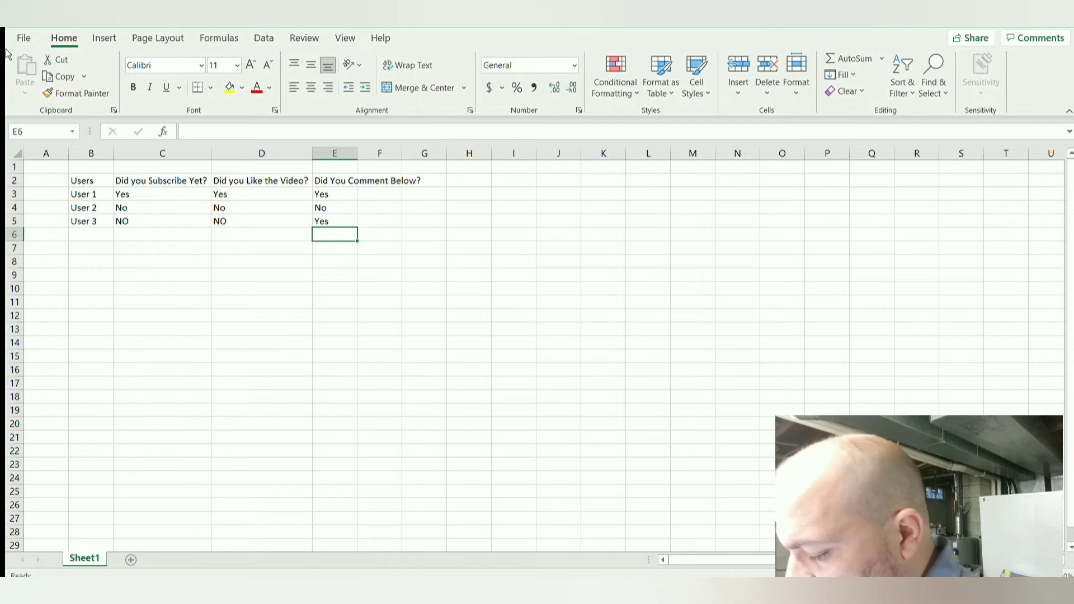
Step: Replace User 3's answer to the video-like question in cell D5 with "No"
{"action": "left_click", "coordinate": [271, 221]}
{"action": "key", "text": "F2"}
{"action": "type", "text": "No"}
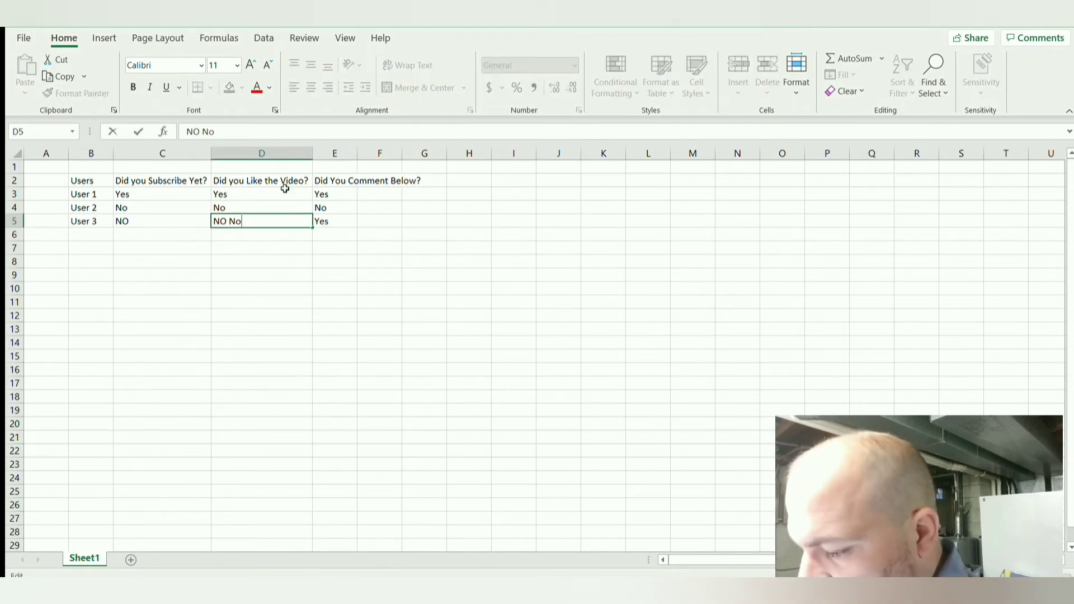
{"action": "key", "text": "BackSpace"}
{"action": "key", "text": "BackSpace"}
{"action": "key", "text": "BackSpace"}
{"action": "key", "text": "BackSpace"}
{"action": "key", "text": "BackSpace"}
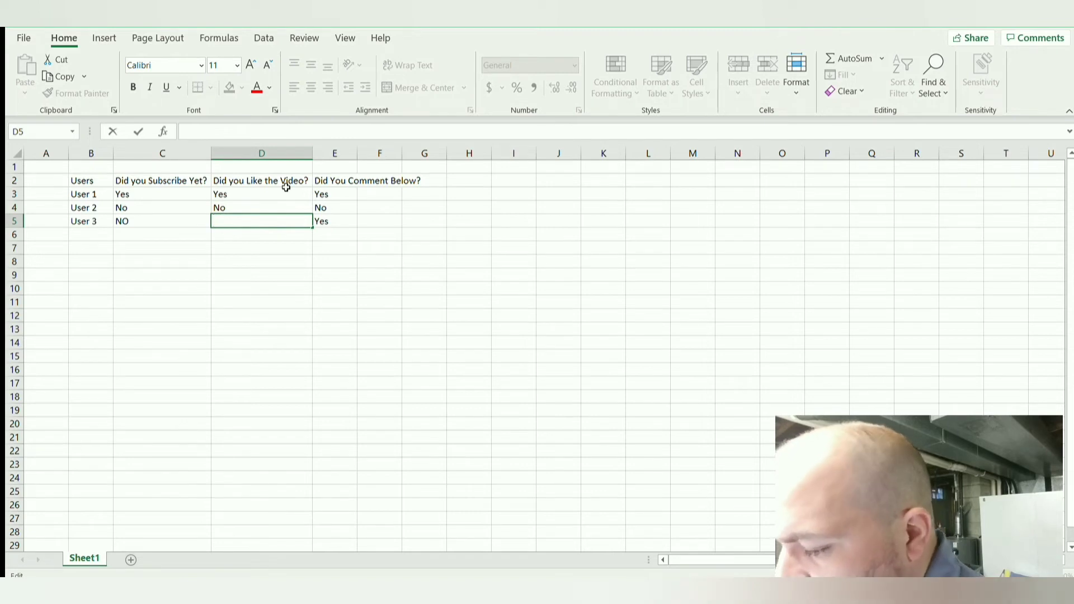
{"action": "type", "text": "No"}
{"action": "key", "text": "Left"}
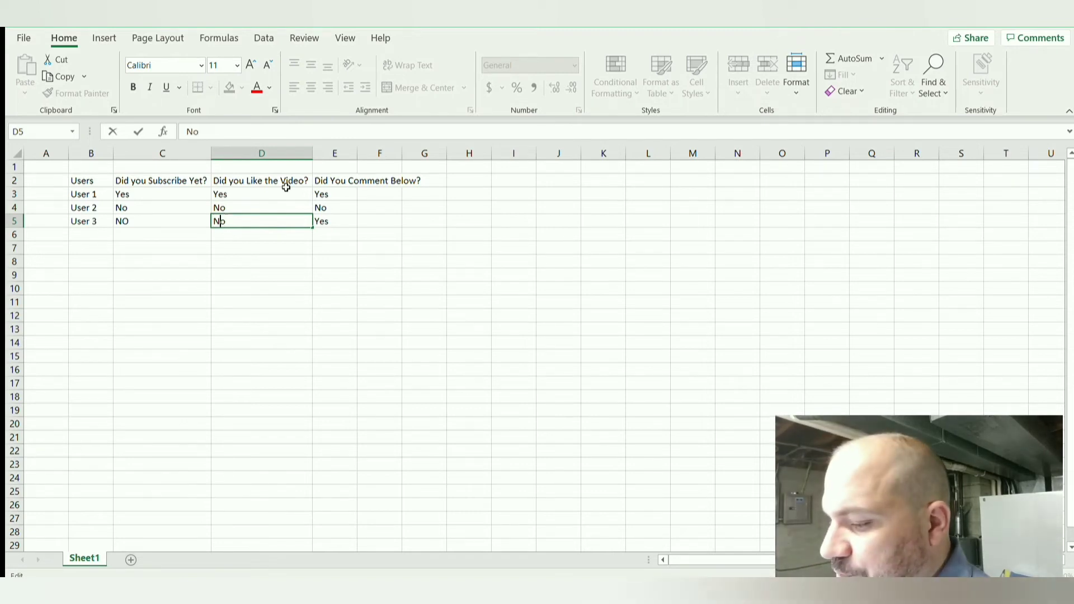
{"action": "key", "text": "Tab"}
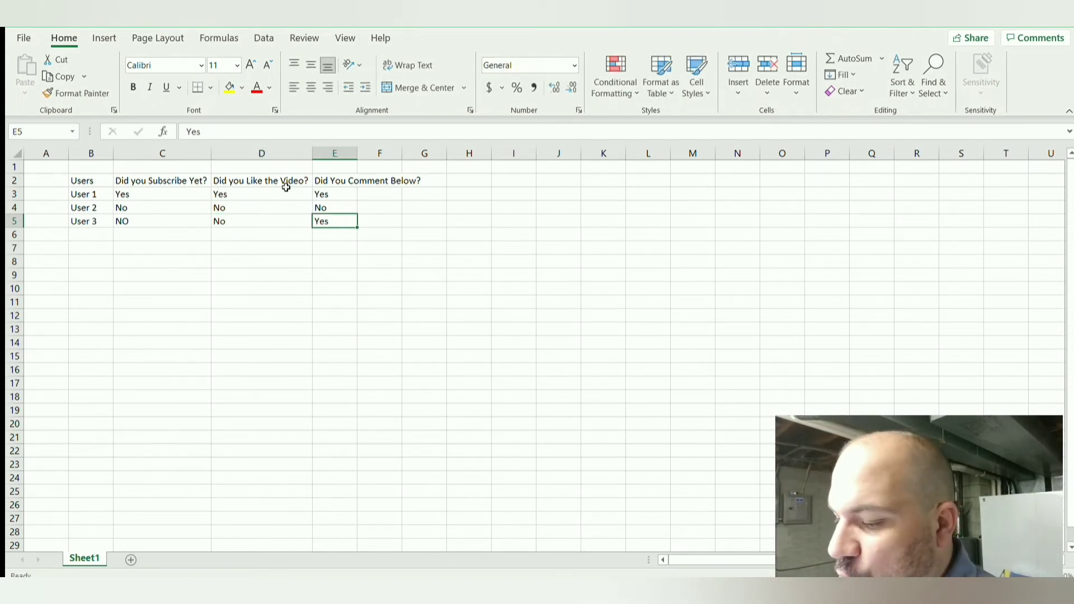
Step: Replace User 3's answer to the subscription question in cell C5 with "No"
{"action": "key", "text": "Left"}
{"action": "key", "text": "Left"}
{"action": "type", "text": "No"}
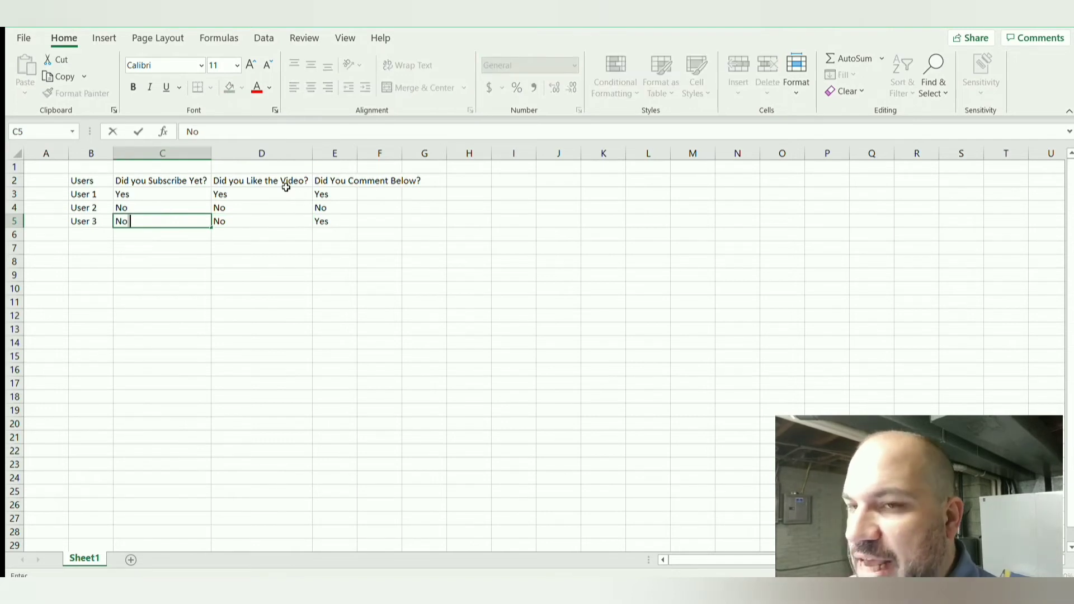
{"action": "left_click", "coordinate": [444, 229]}
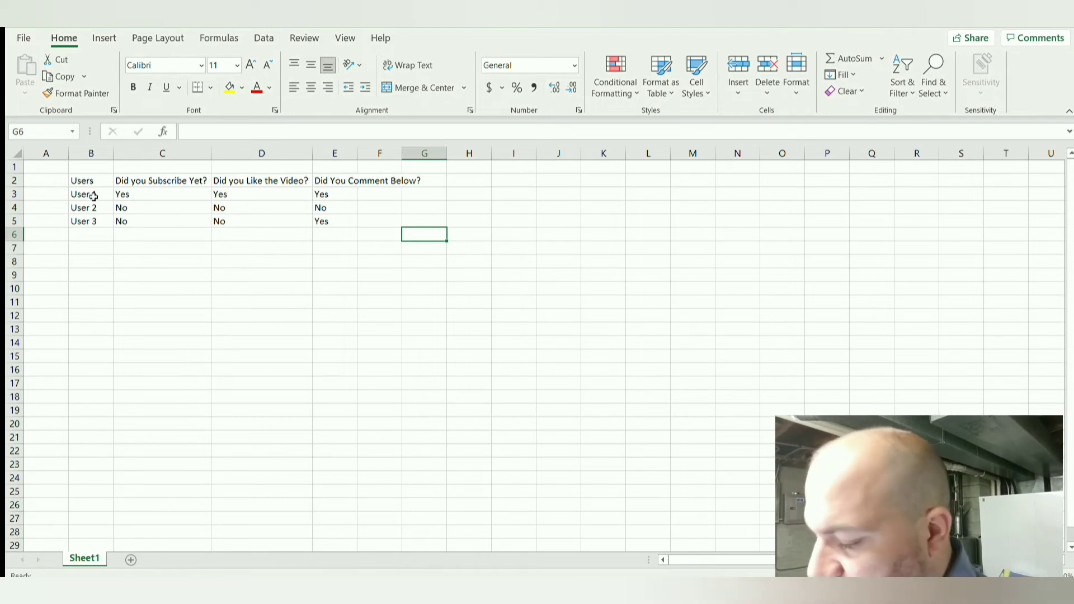
Step: Add the headers "Date" in cell F2 and "Time" in cell G2
{"action": "left_click", "coordinate": [371, 180]}
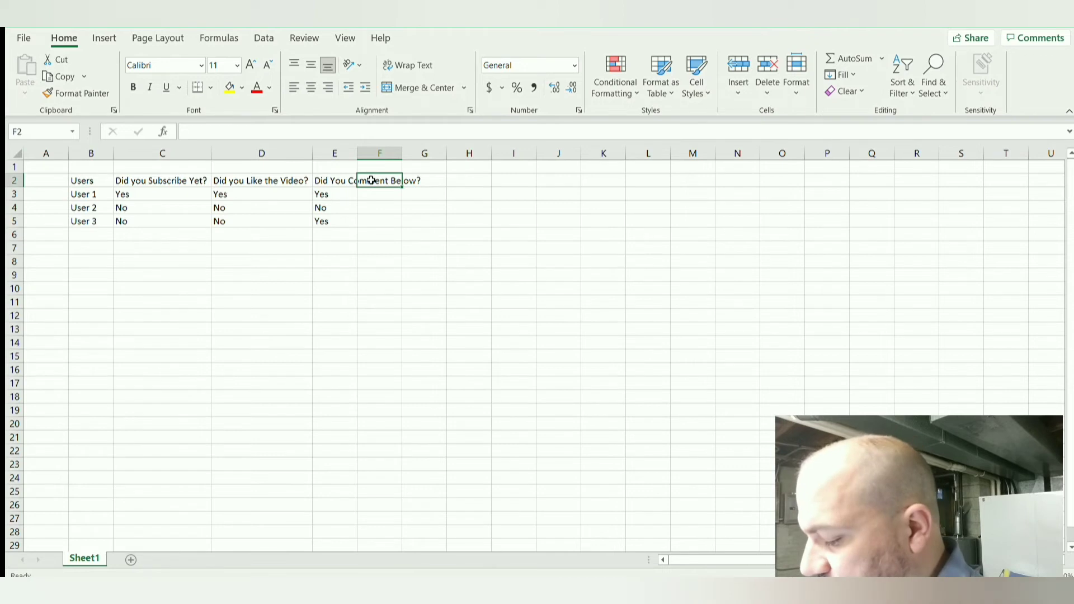
{"action": "type", "text": "Date"}
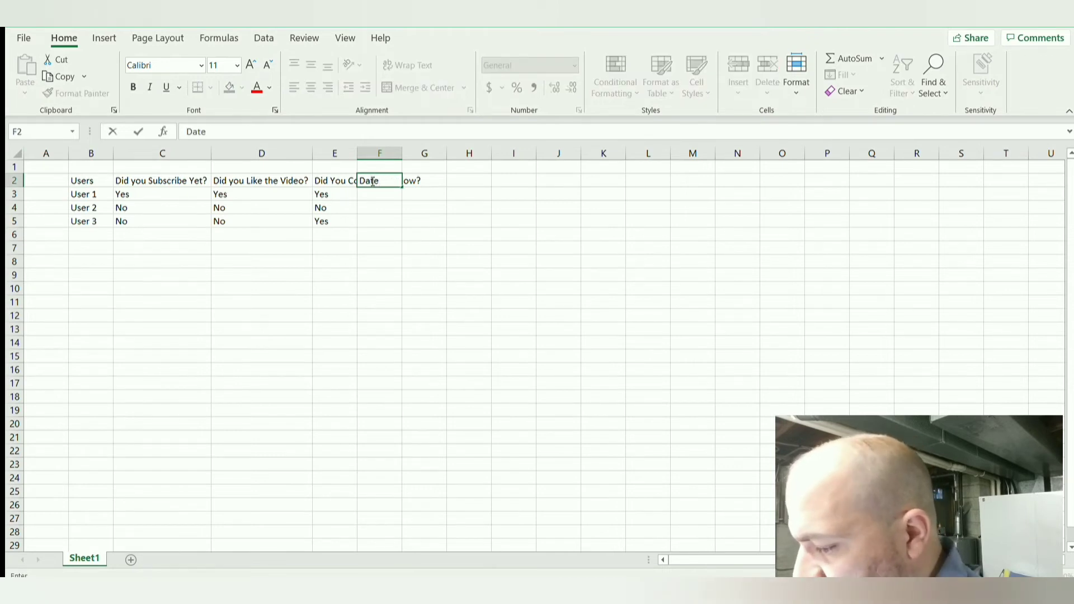
{"action": "key", "text": "Tab"}
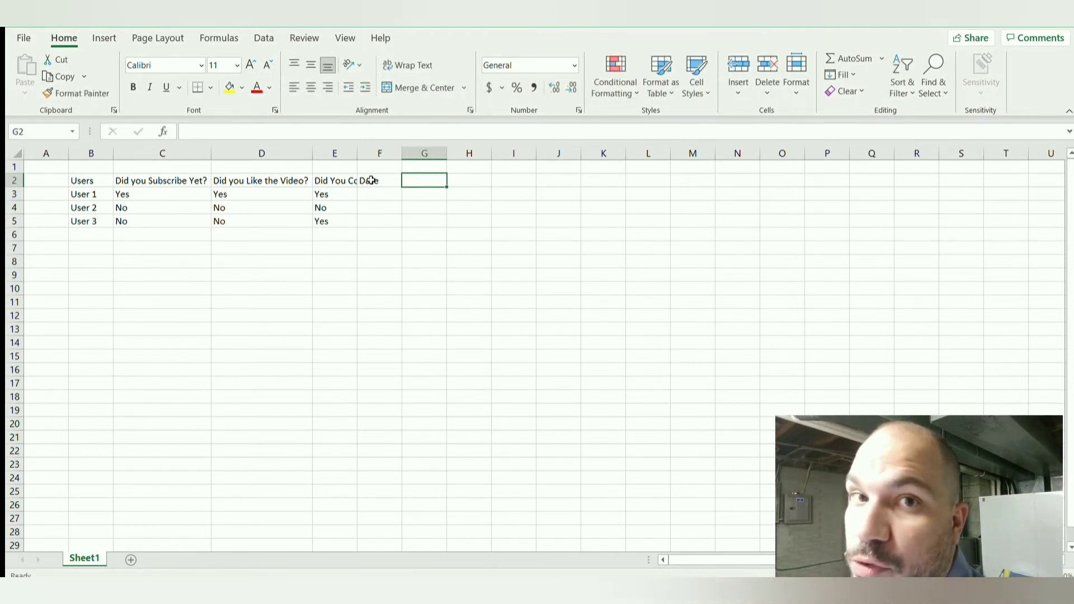
{"action": "type", "text": "Time"}
{"action": "key", "text": "Return"}
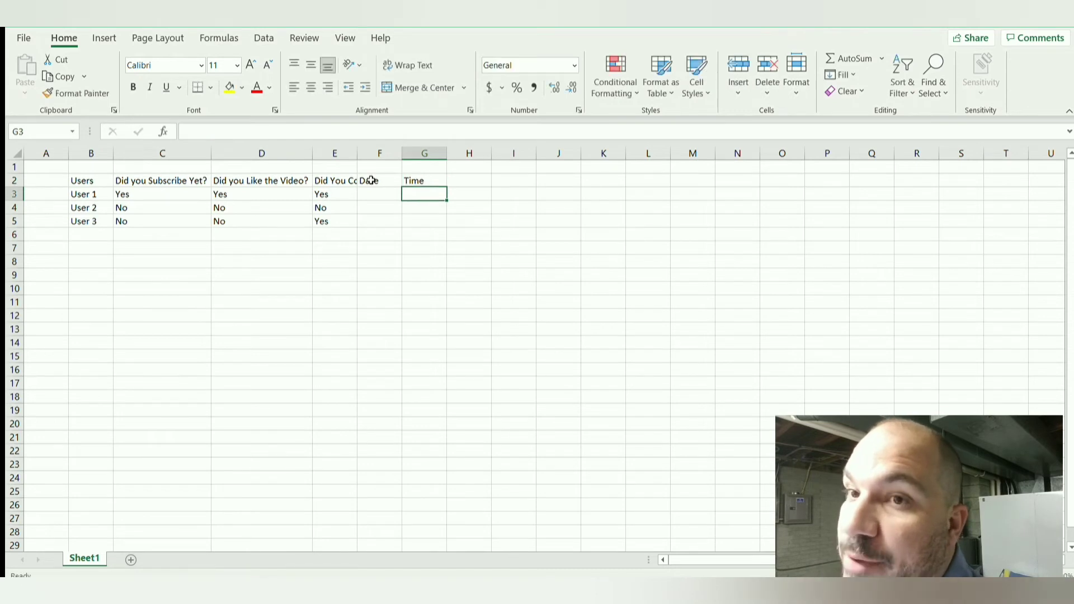
Step: Add a "User ID" header in cell H2, beside the Time header
{"action": "key", "text": "Right"}
{"action": "key", "text": "Up"}
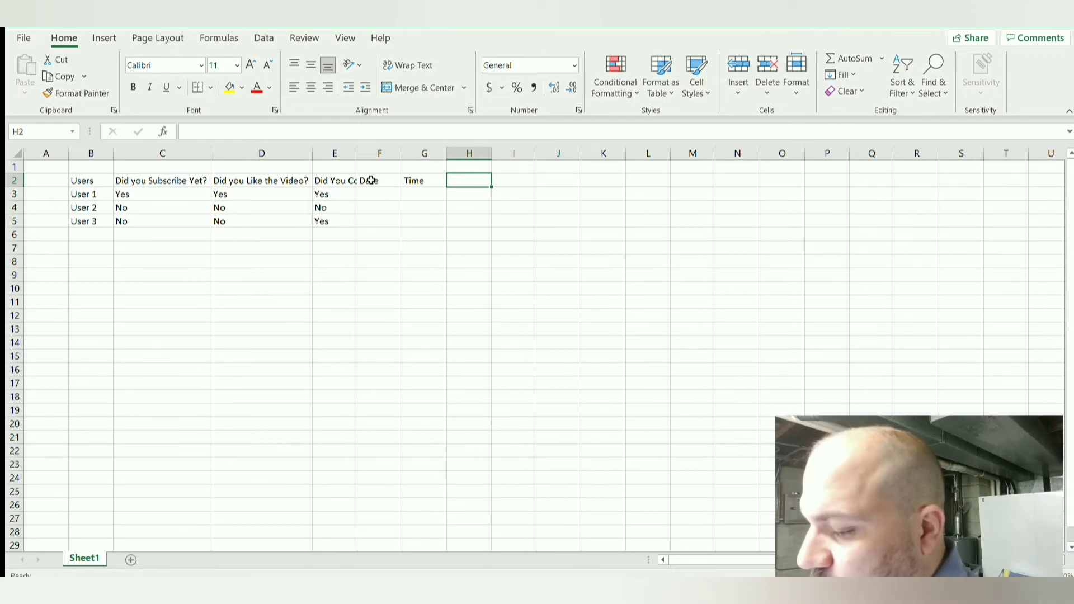
{"action": "type", "text": "User ID"}
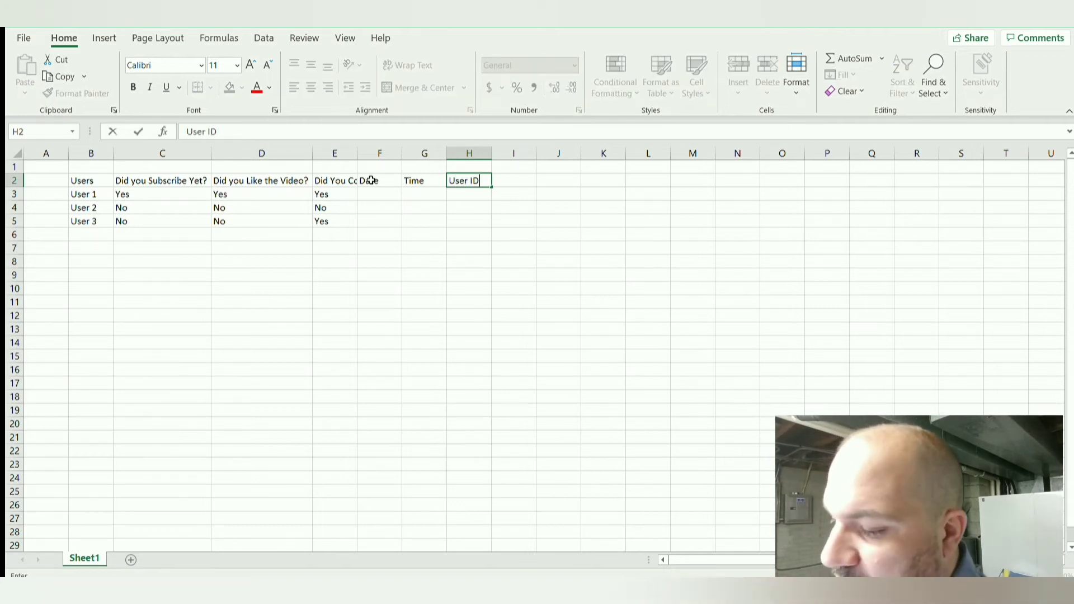
{"action": "key", "text": "Tab"}
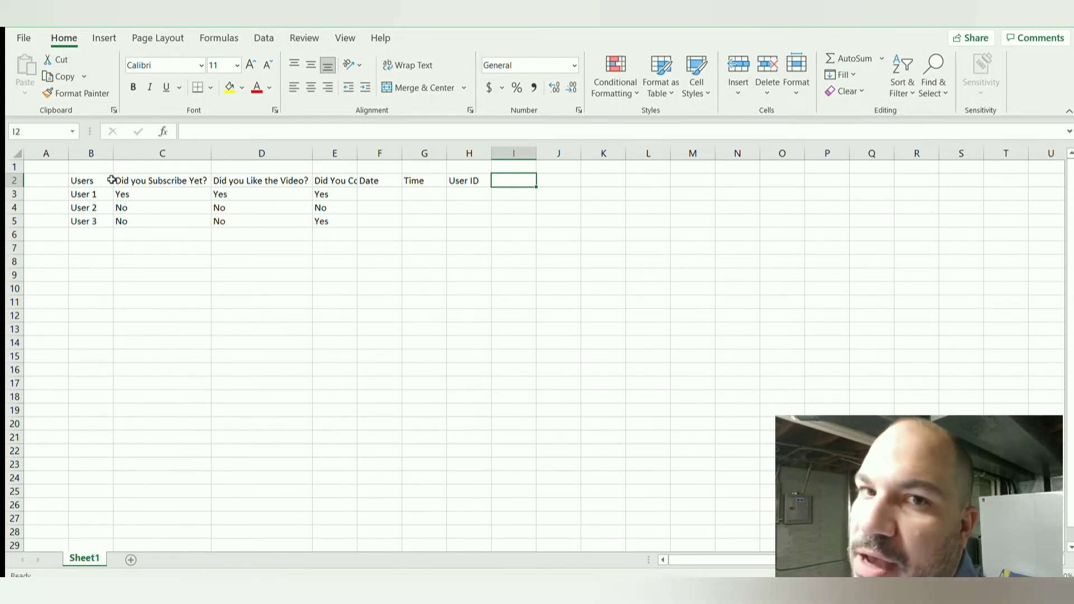
Step: Enter the header "User ID" in cell A2, in front of the Users column
{"action": "left_click", "coordinate": [58, 178]}
{"action": "type", "text": "U"}
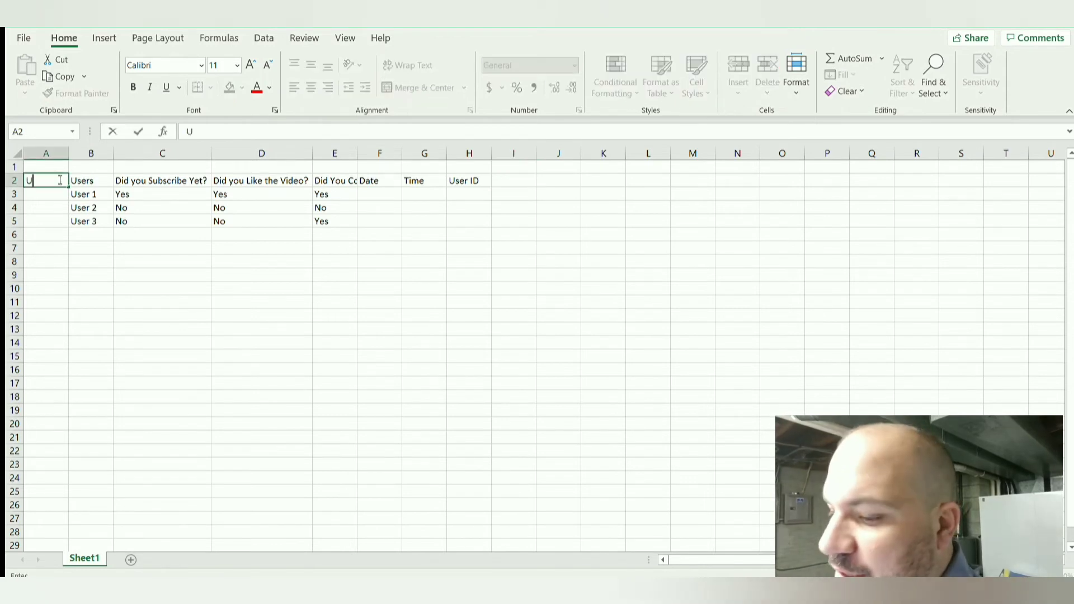
{"action": "type", "text": "ser Ud"}
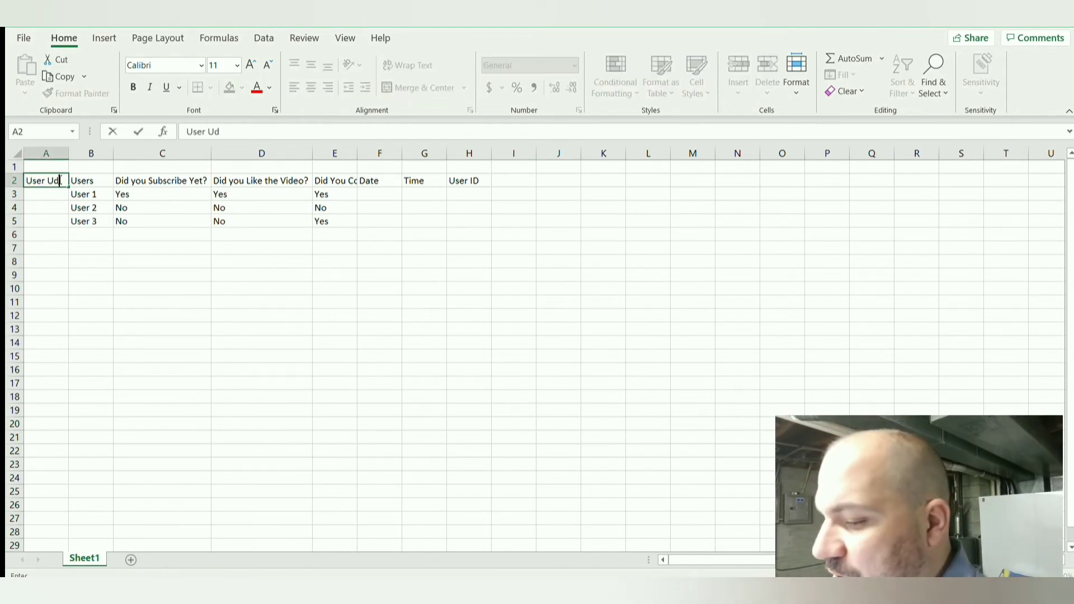
{"action": "key", "text": "BackSpace"}
{"action": "key", "text": "BackSpace"}
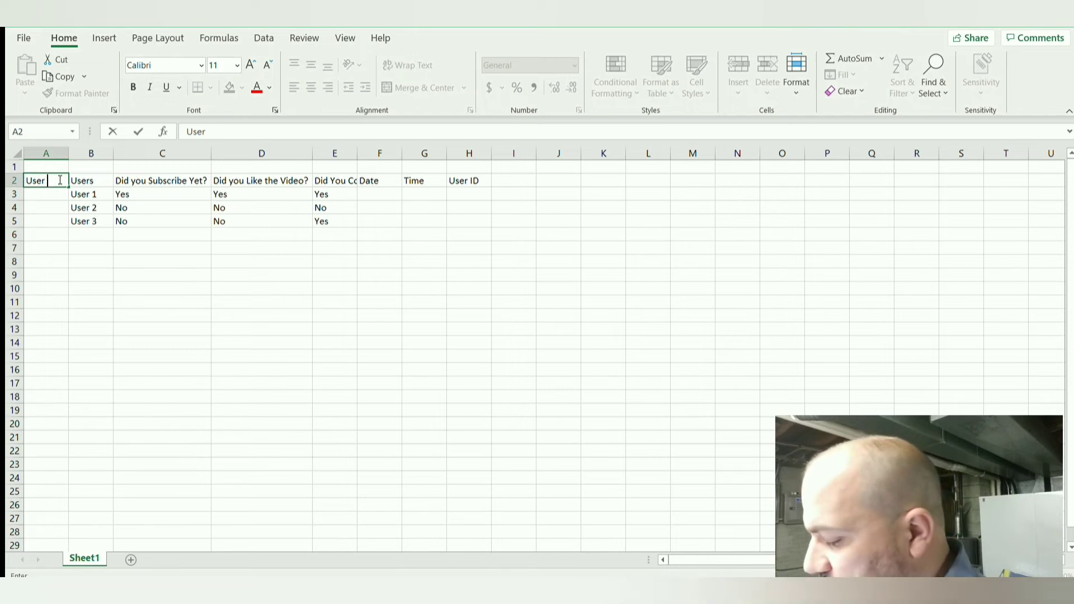
{"action": "type", "text": "ID"}
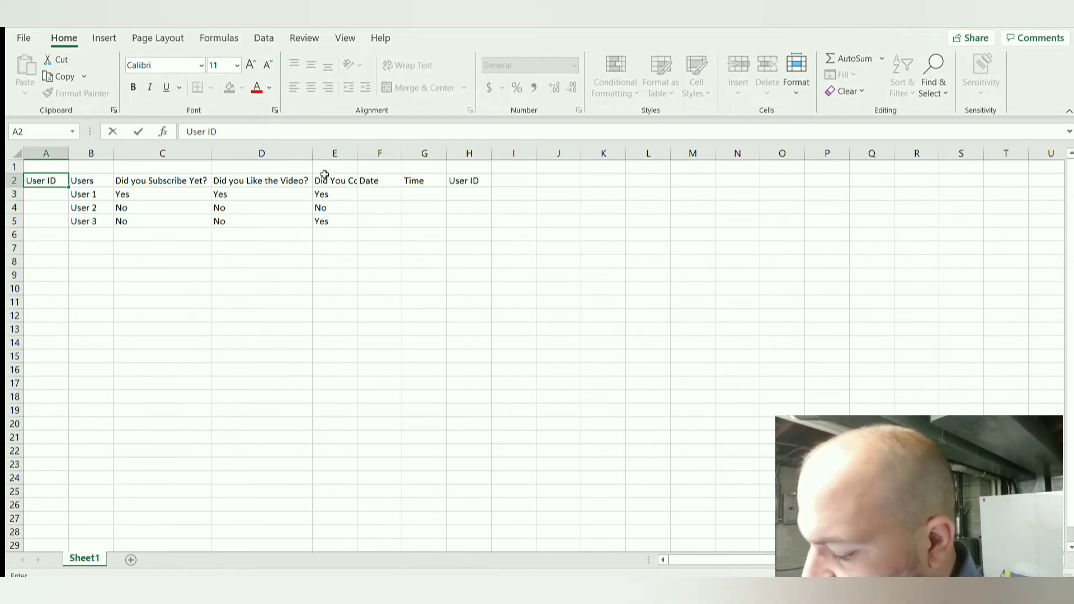
Step: Fill cells A3 to A5 with sequential zero-padded user IDs for User 1, User 2 and User 3
{"action": "left_click", "coordinate": [38, 196]}
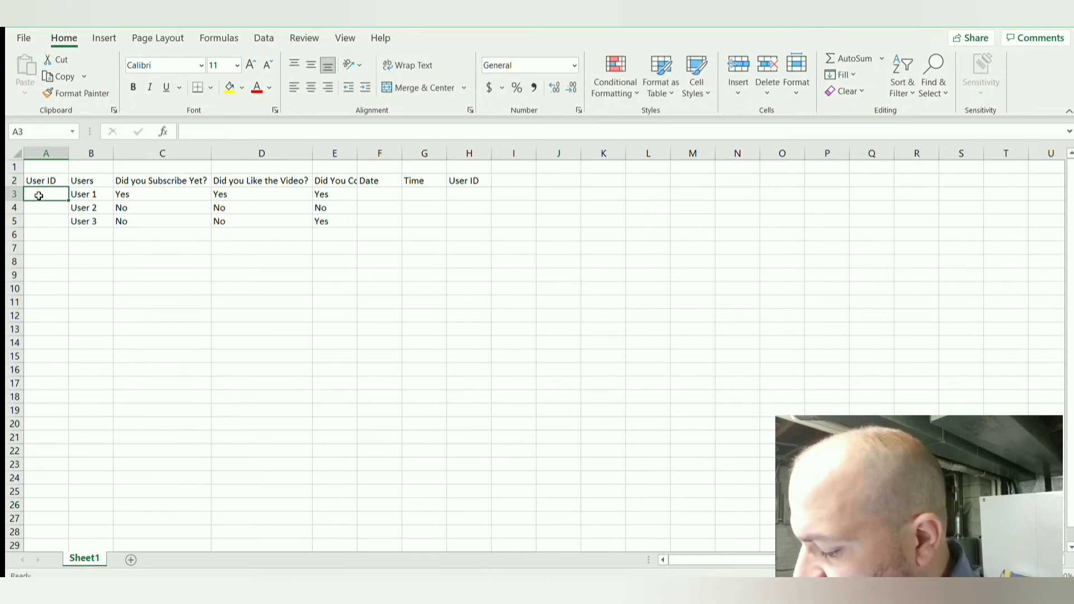
{"action": "type", "text": "0001"}
{"action": "key", "text": "Return"}
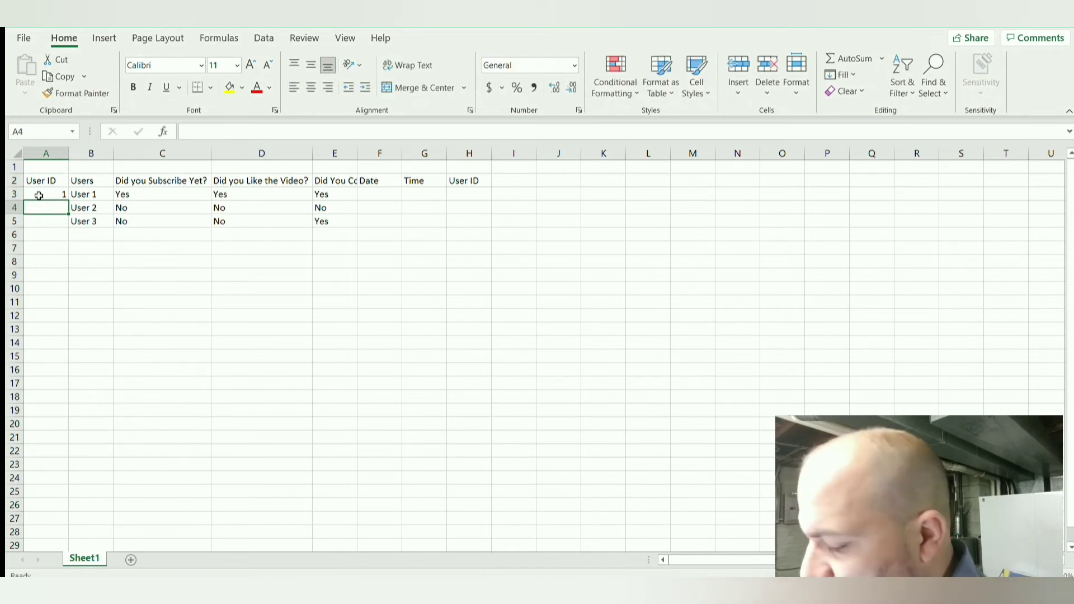
{"action": "type", "text": "000002"}
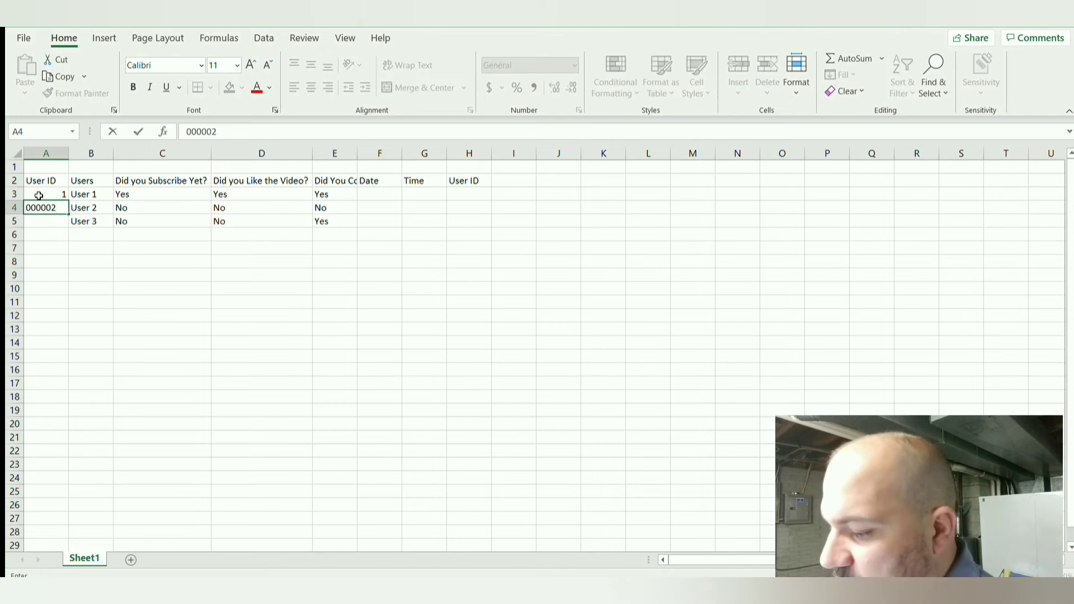
{"action": "key", "text": "Return"}
{"action": "type", "text": "0002"}
{"action": "key", "text": "BackSpace"}
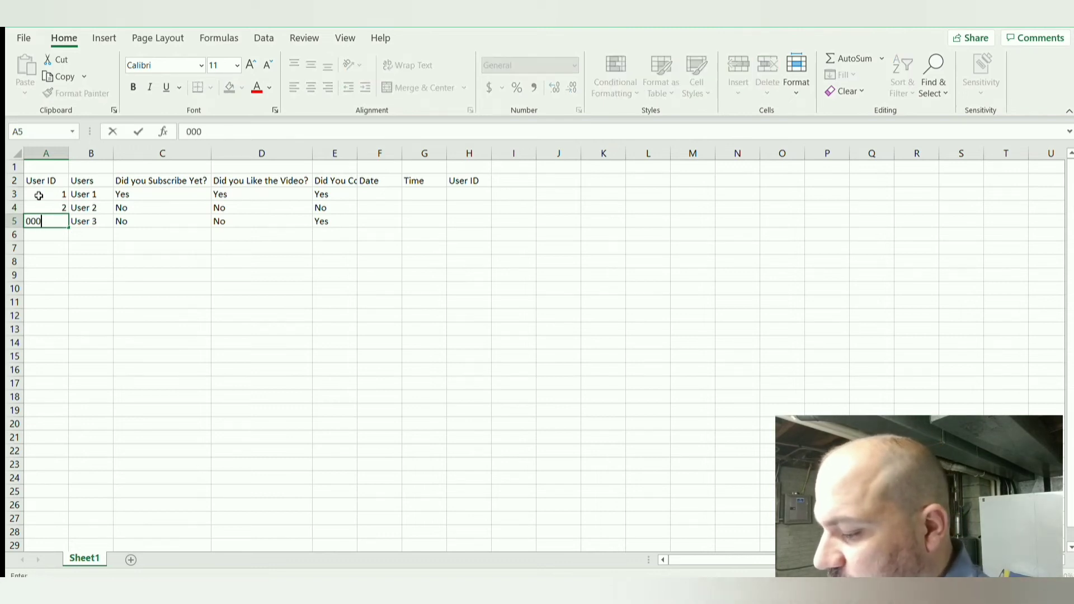
{"action": "type", "text": "3"}
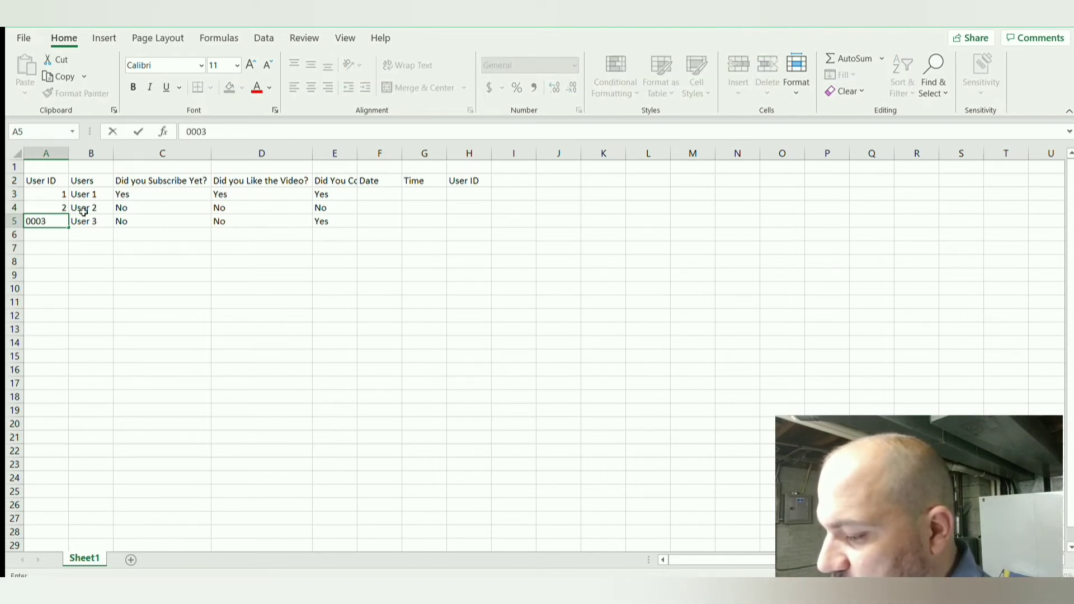
{"action": "key", "text": "Return"}
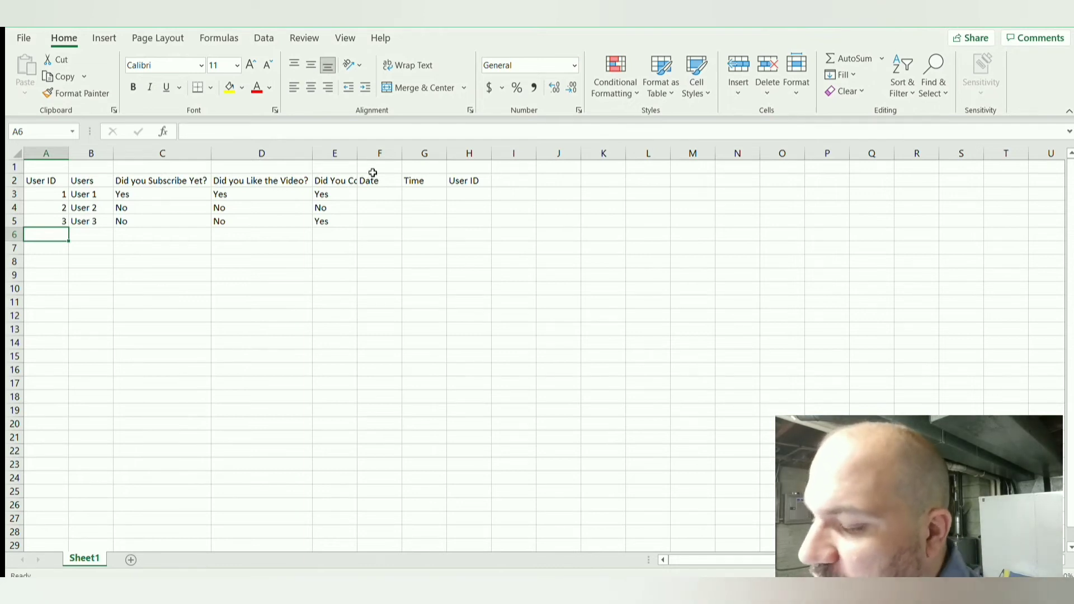
Step: Clear the duplicate User ID header from cell H2
{"action": "left_click", "coordinate": [467, 181]}
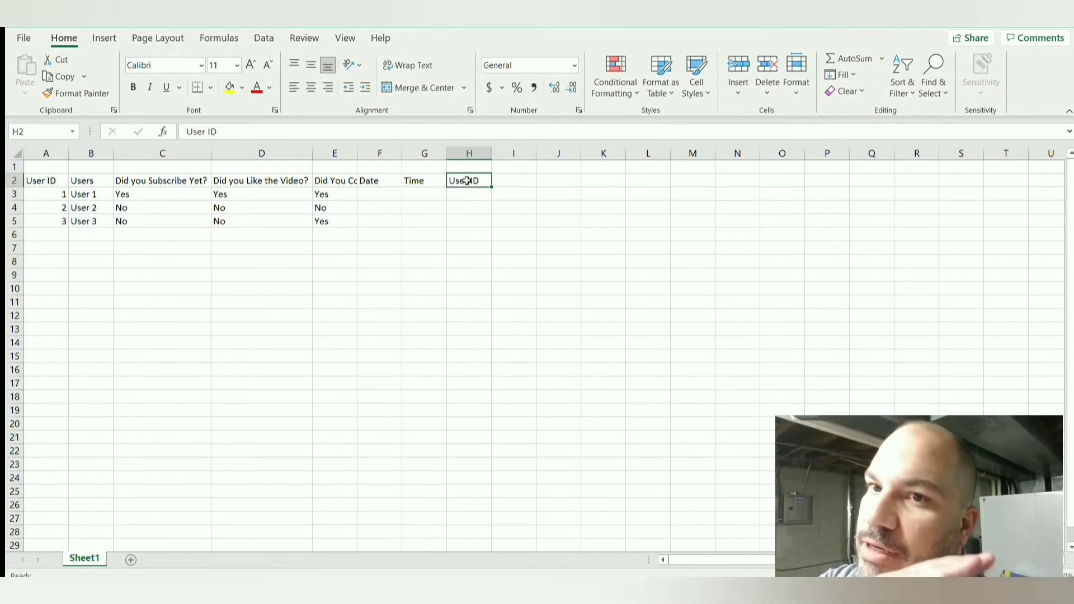
{"action": "key", "text": "Delete"}
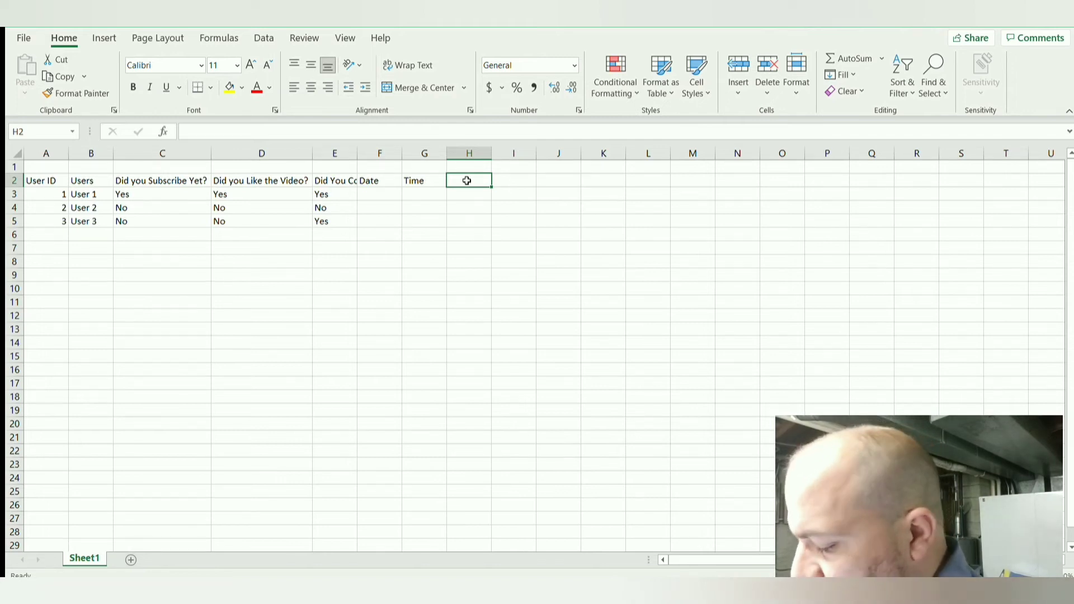
{"action": "key", "text": "Return"}
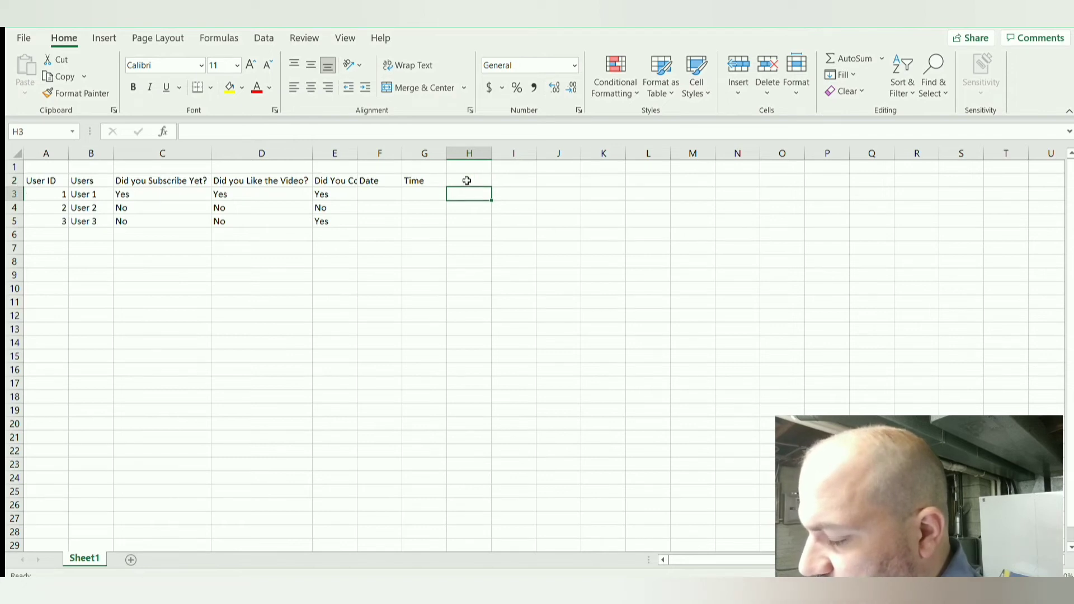
{"action": "left_click", "coordinate": [467, 180]}
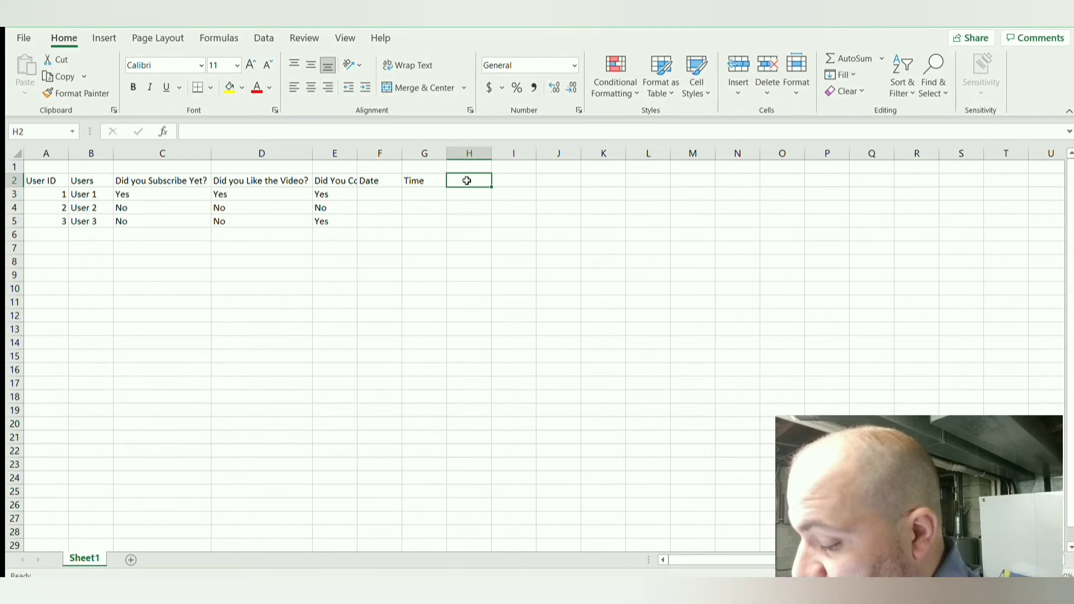
{"action": "key", "text": "Return"}
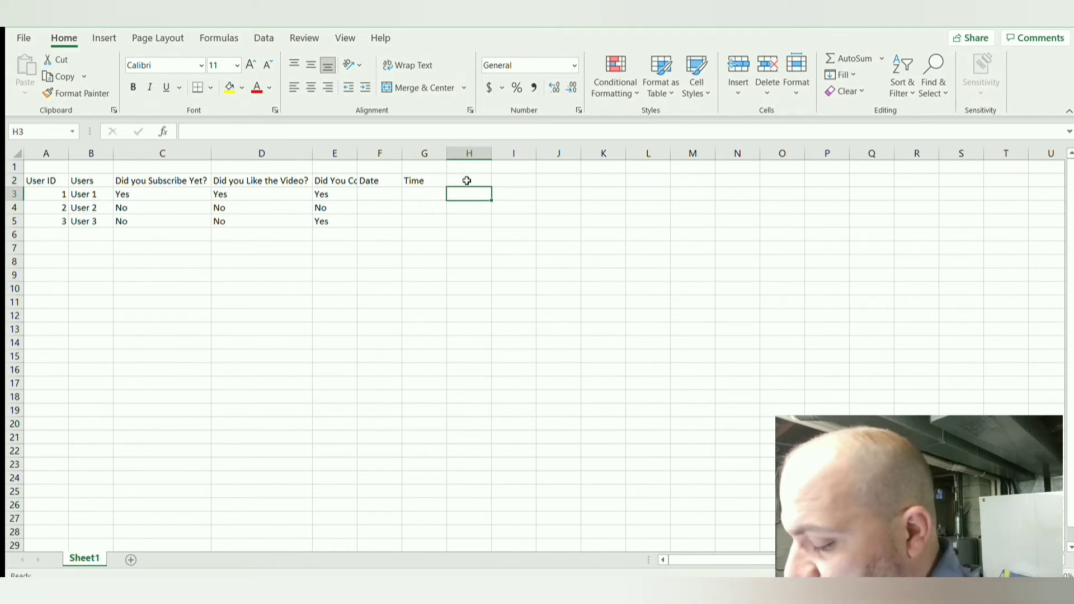
Step: Add the headers "Report ID" in cell H2 and "Employee ID" in cell I2
{"action": "left_click", "coordinate": [467, 181]}
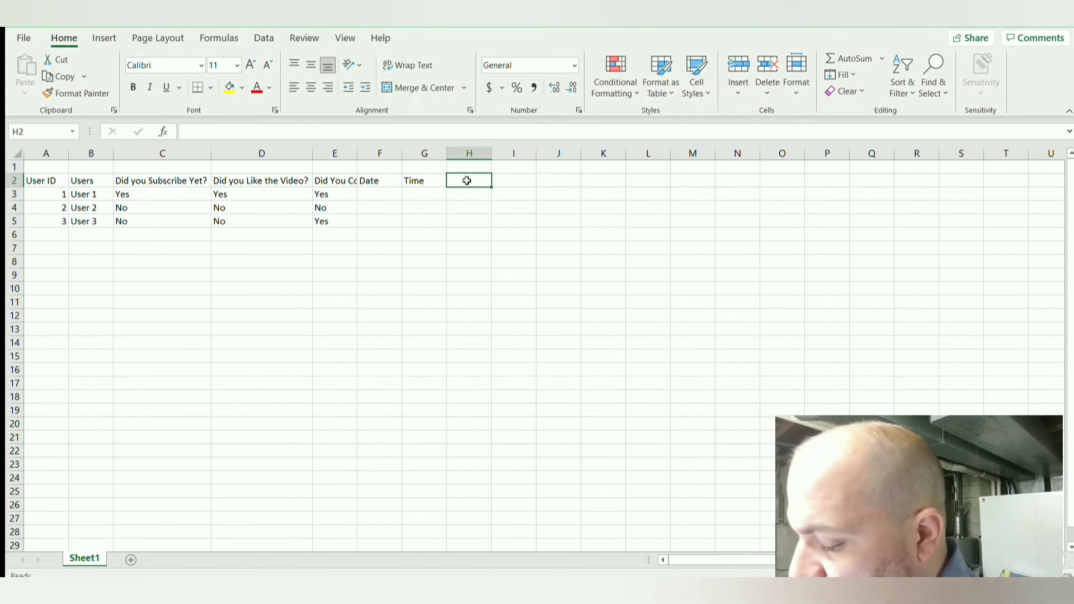
{"action": "type", "text": "Report"}
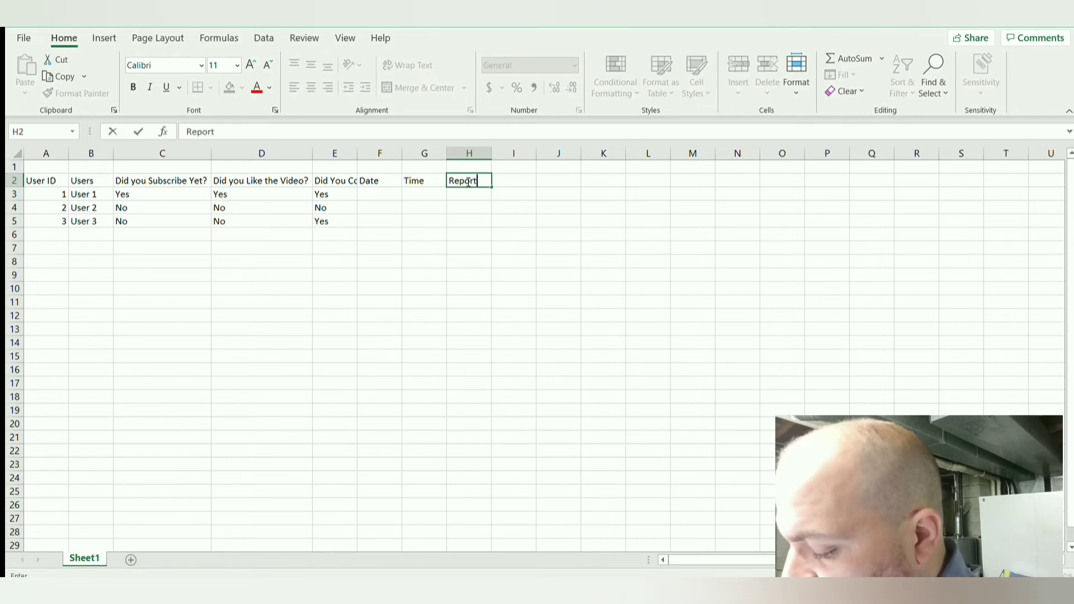
{"action": "type", "text": " ID"}
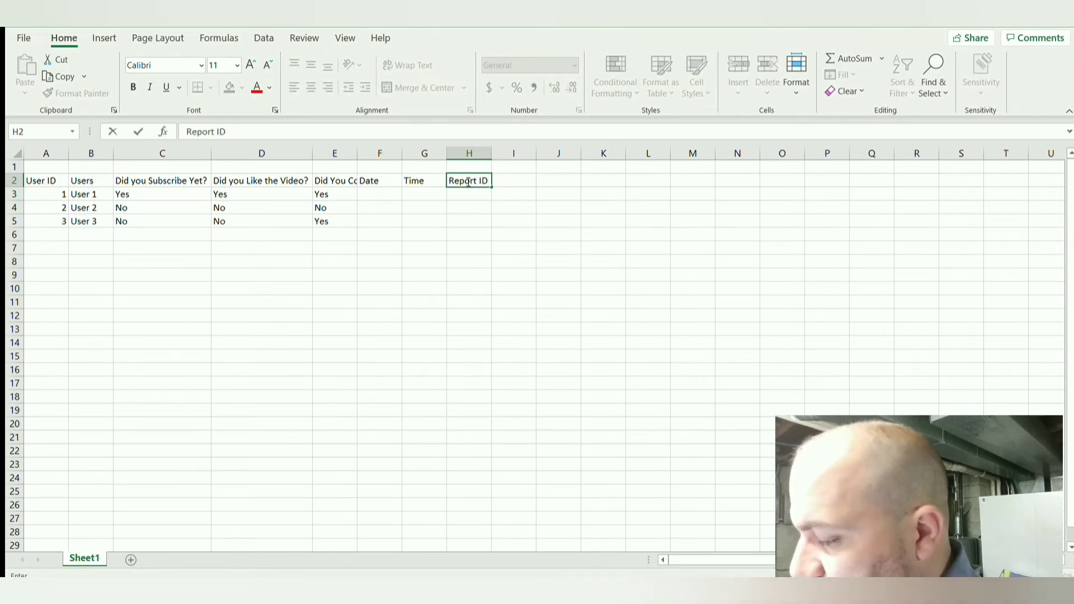
{"action": "key", "text": "Tab"}
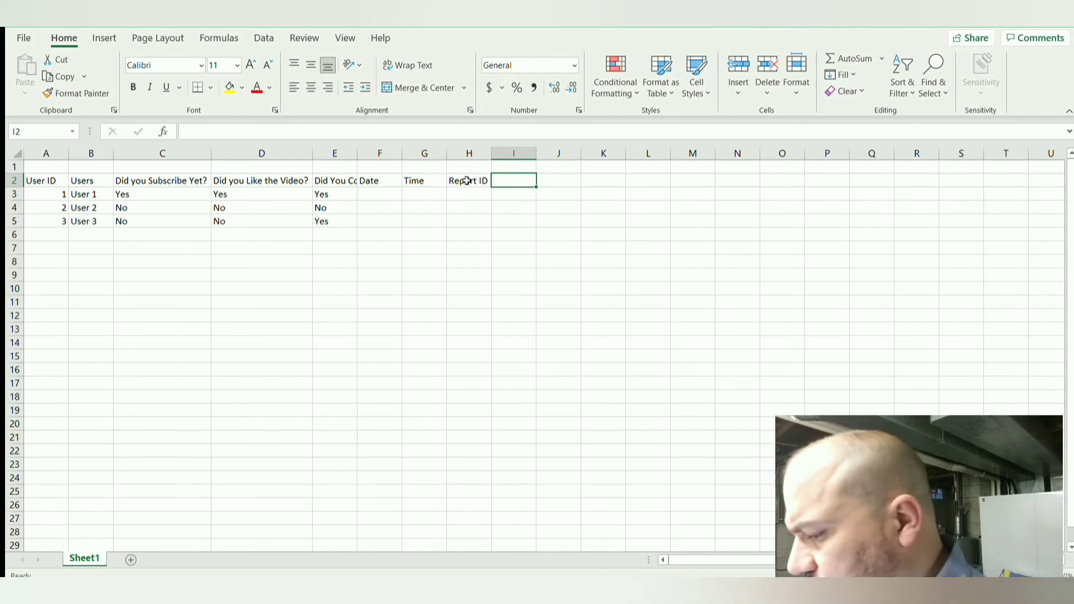
{"action": "type", "text": "Employe"}
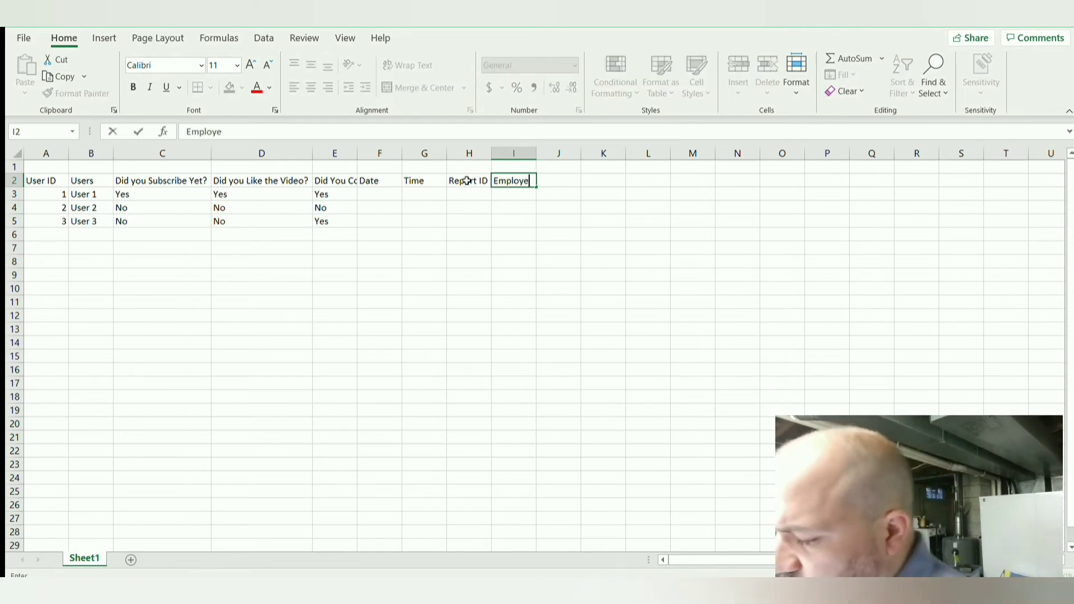
{"action": "type", "text": "e ID"}
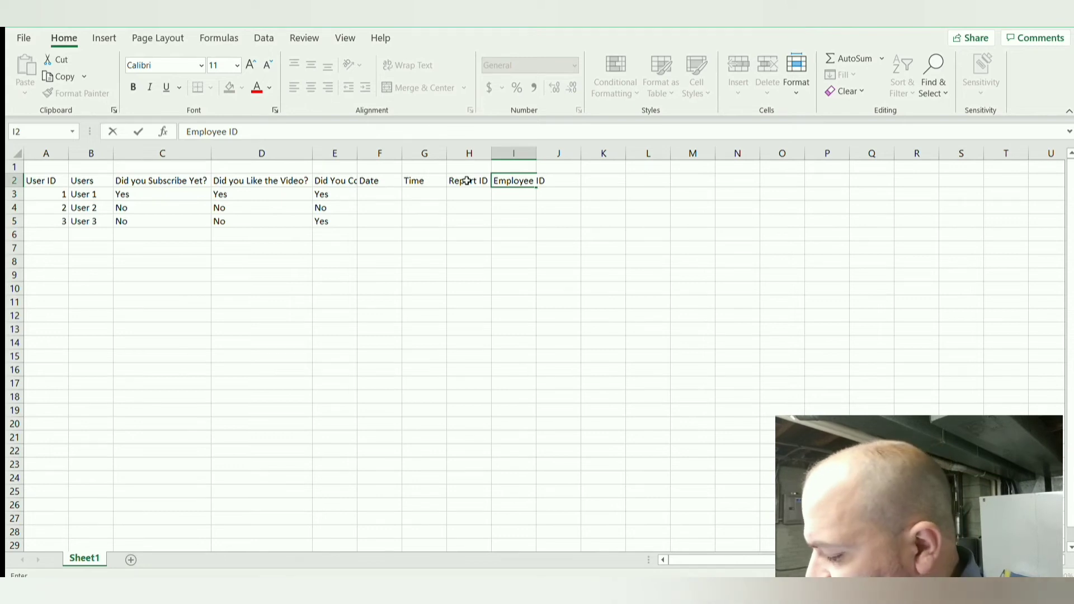
{"action": "left_click", "coordinate": [467, 181]}
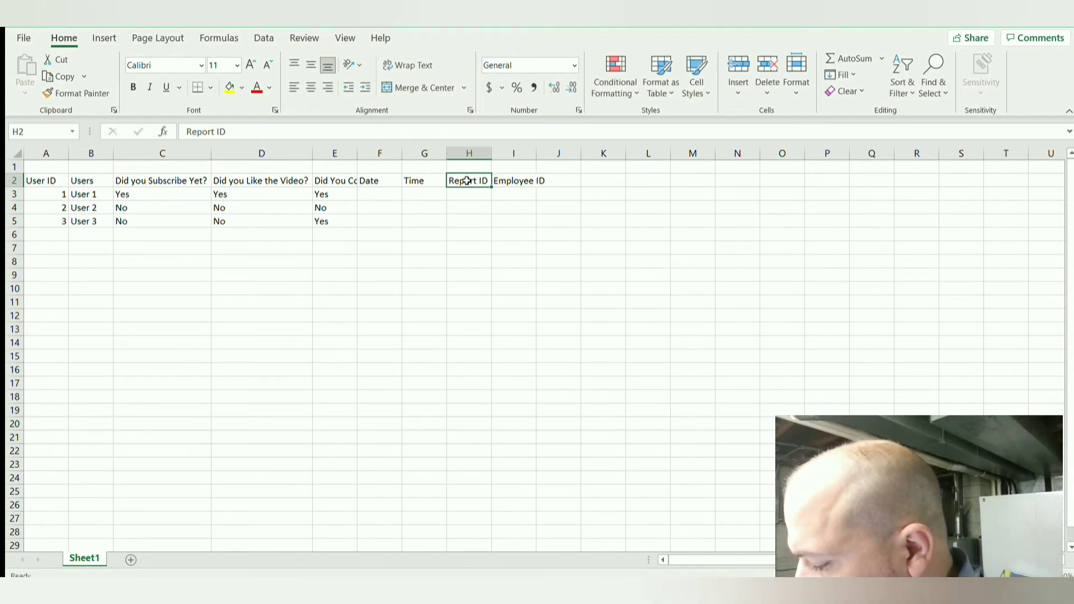
Step: Write a formula in cell F3, under Date, with TODAY() nested inside the DATE function
{"action": "left_click", "coordinate": [381, 191]}
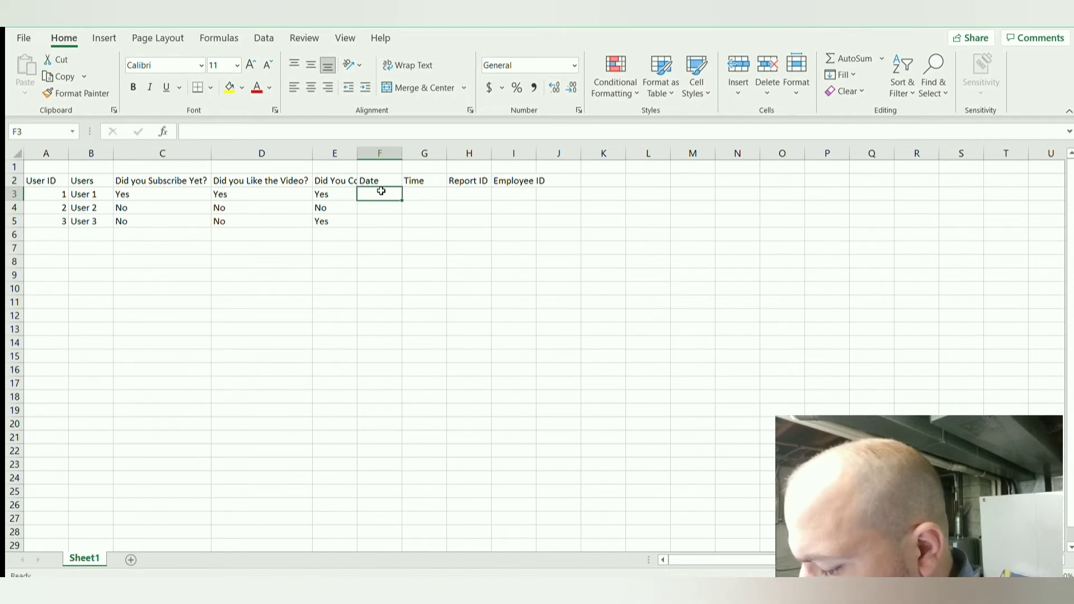
{"action": "type", "text": "="}
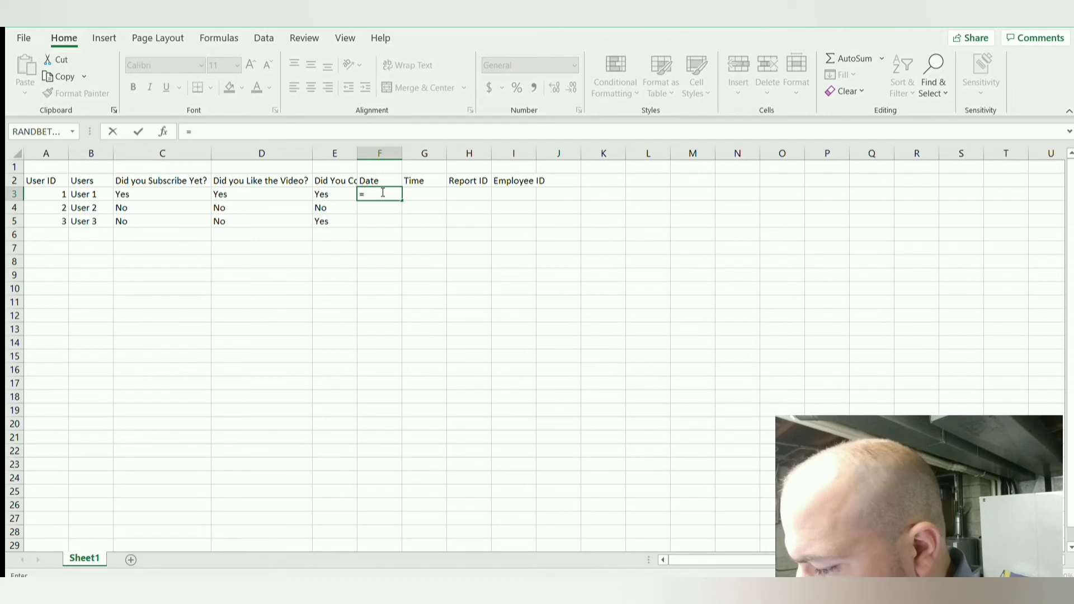
{"action": "type", "text": "date"}
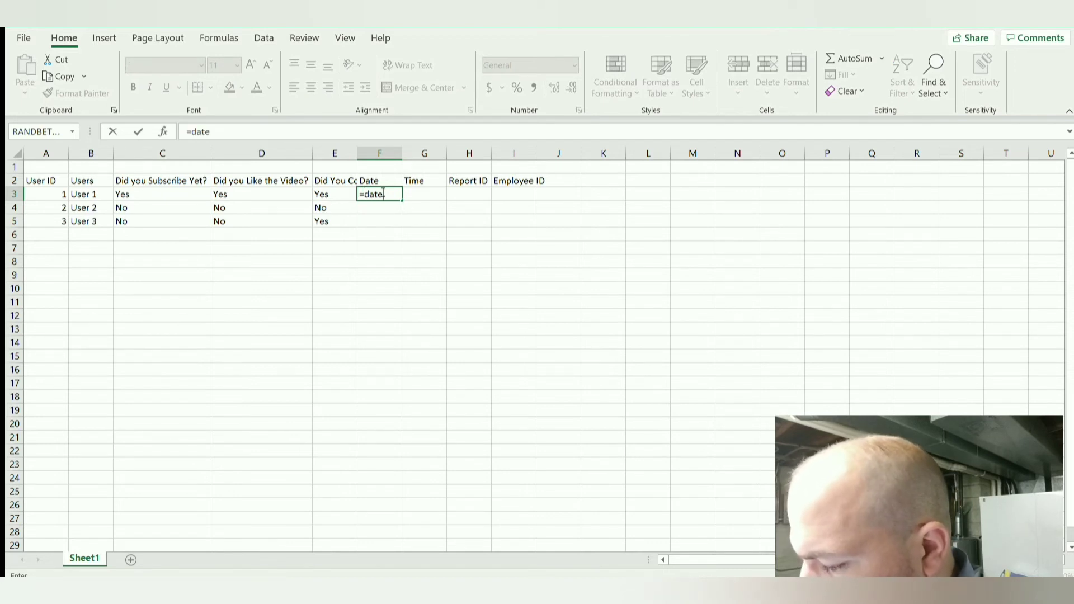
{"action": "type", "text": "("}
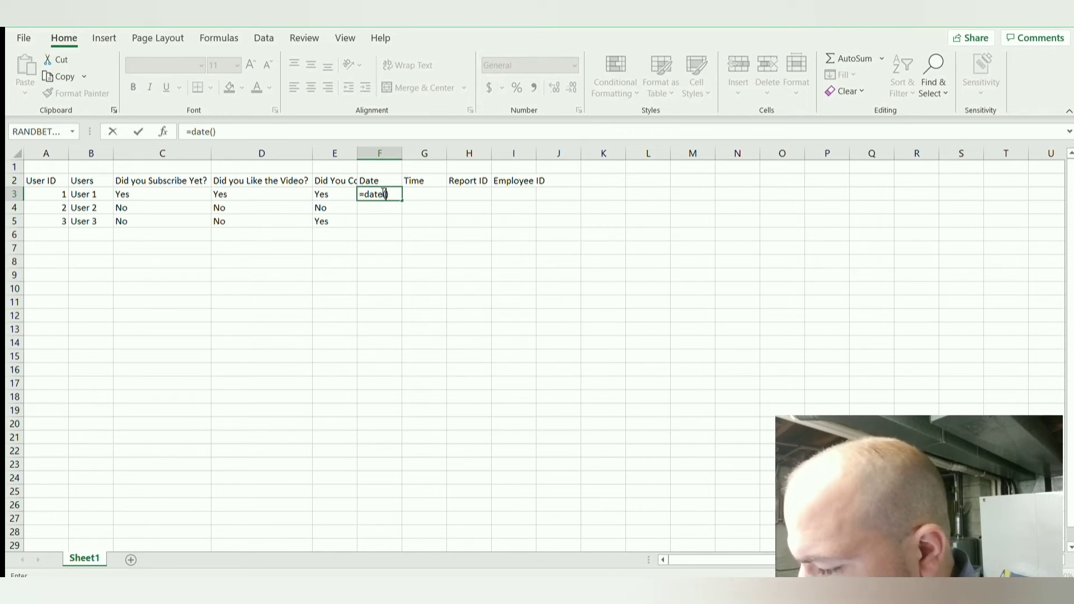
{"action": "key", "text": "BackSpace"}
{"action": "type", "text": "today"}
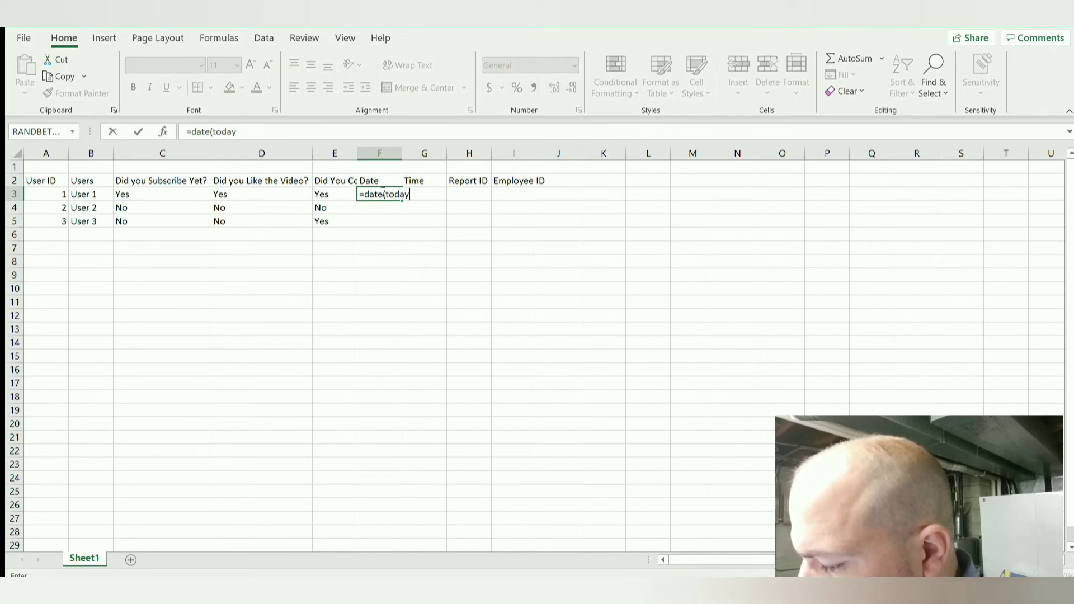
{"action": "type", "text": "("}
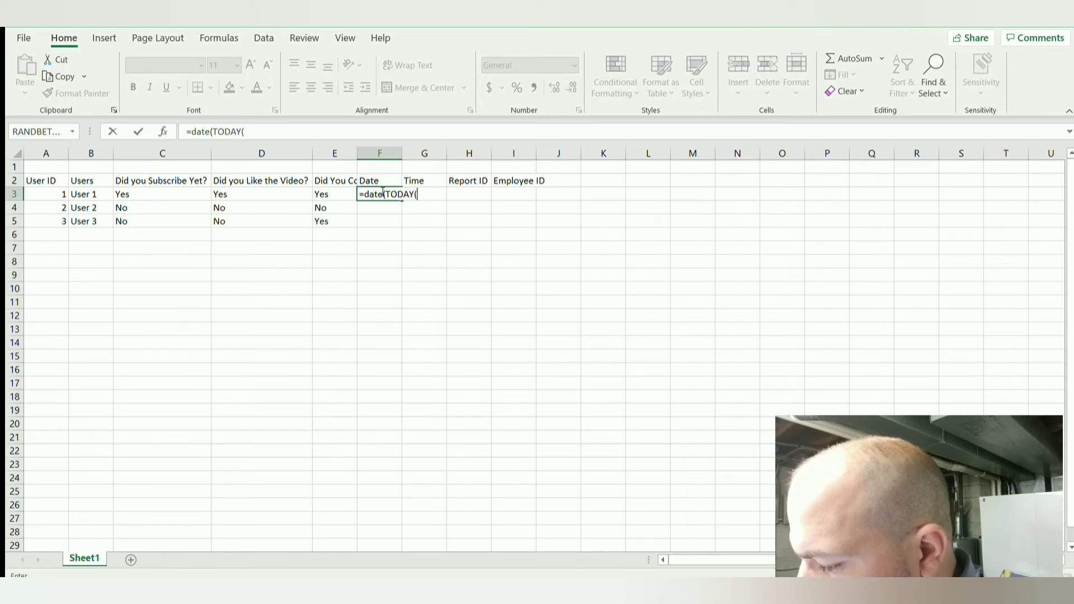
{"action": "type", "text": "))"}
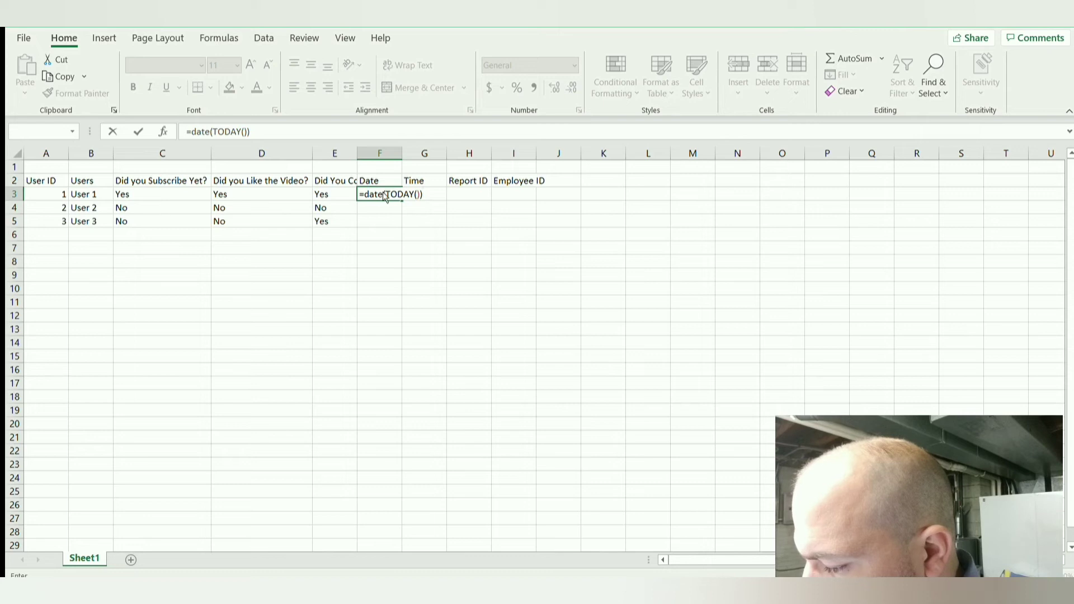
Step: Reduce the formula in cell F3 to =TODAY() and fill it down to F5
{"action": "key", "text": "F2"}
{"action": "key", "text": "Left"}
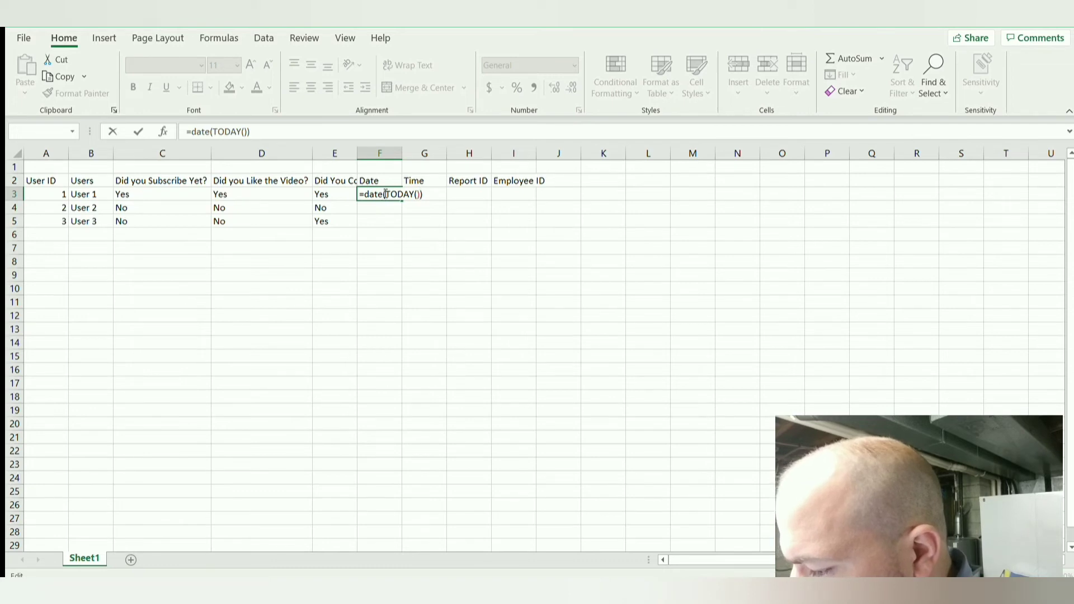
{"action": "key", "text": "BackSpace"}
{"action": "key", "text": "BackSpace"}
{"action": "key", "text": "BackSpace"}
{"action": "key", "text": "BackSpace"}
{"action": "key", "text": "BackSpace"}
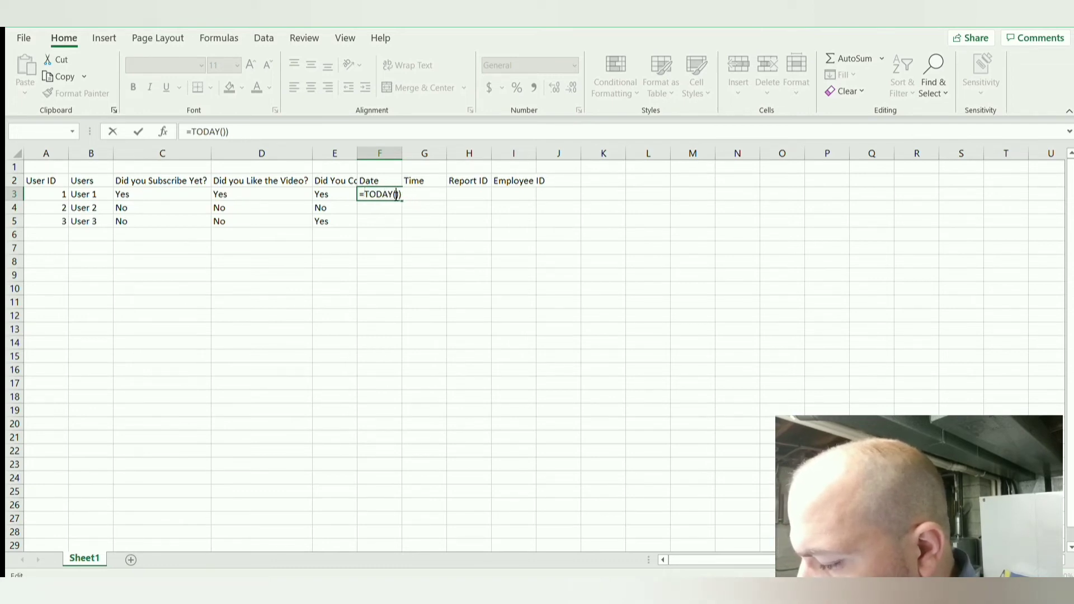
{"action": "left_click", "coordinate": [396, 194]}
{"action": "key", "text": "BackSpace"}
{"action": "key", "text": "Return"}
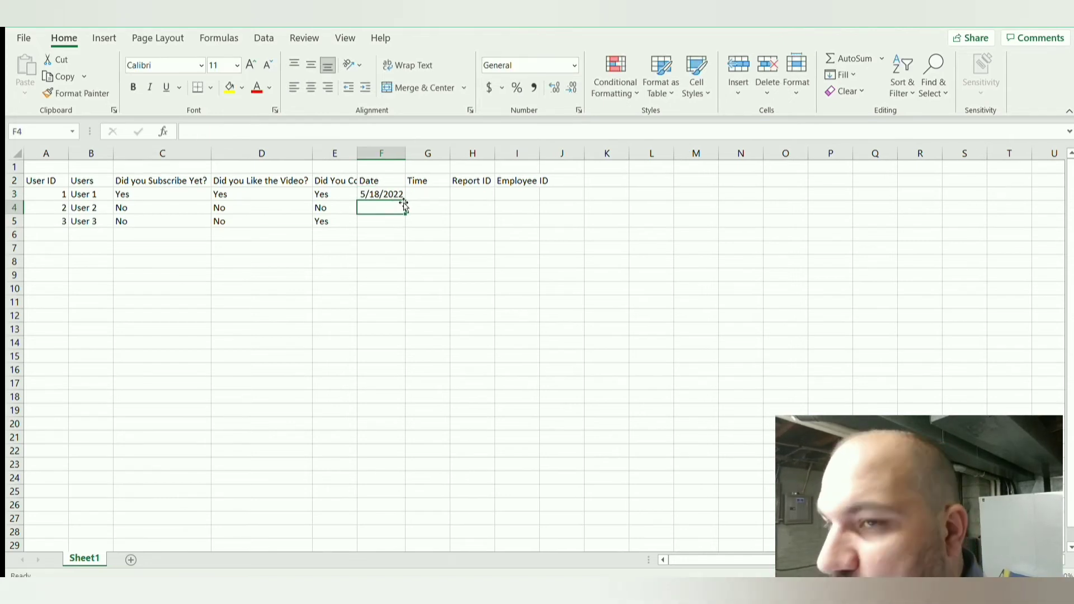
{"action": "left_click", "coordinate": [398, 192]}
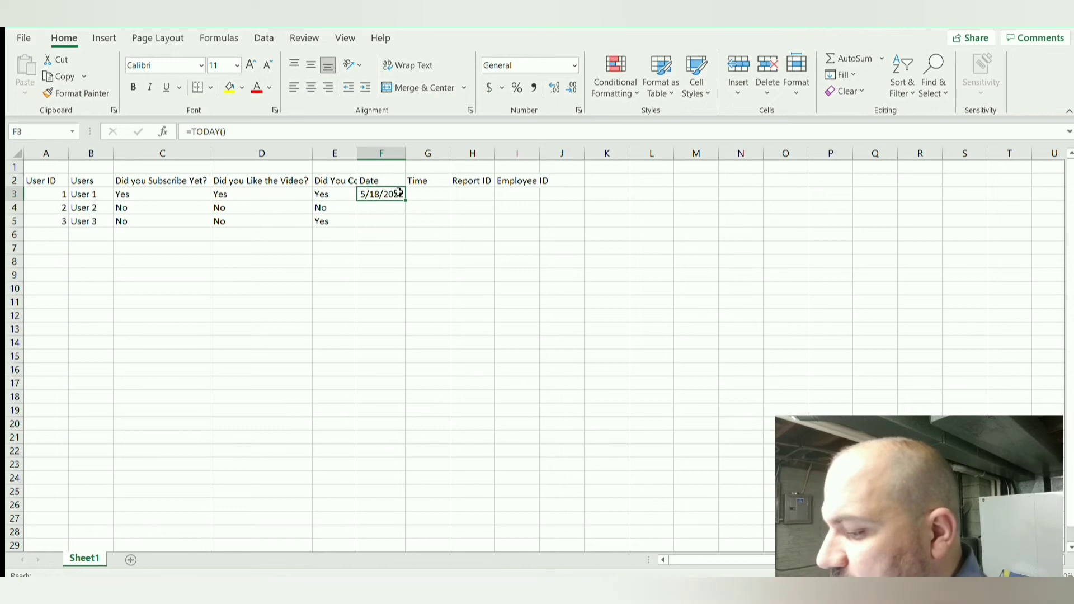
{"action": "left_click_drag", "start_coordinate": [405, 200], "coordinate": [405, 231]}
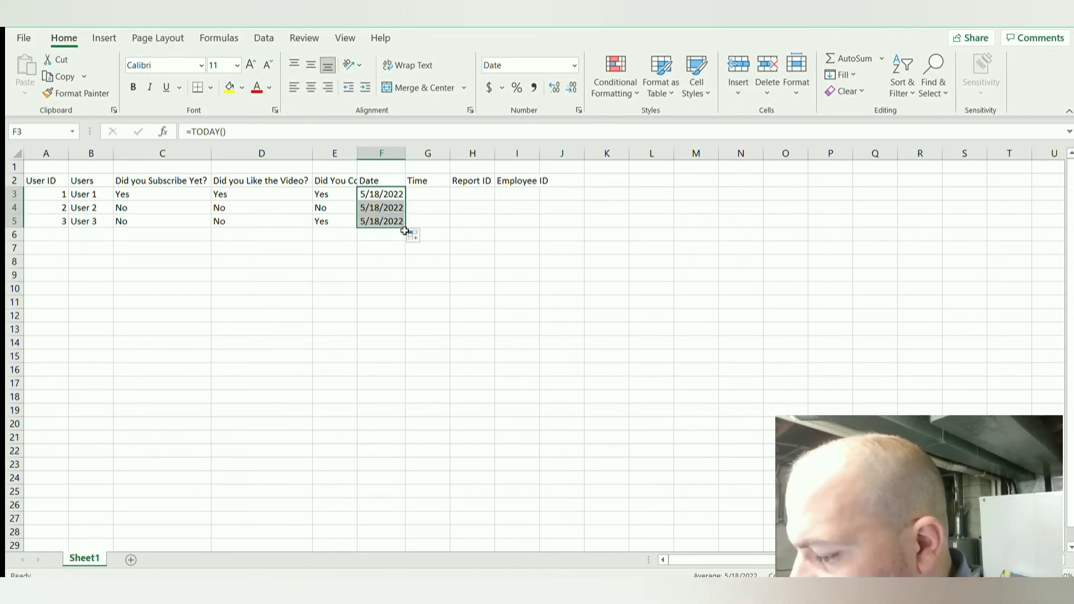
Step: Enter =NOW() in cell G3, under Time, and fill it down to G5
{"action": "left_click", "coordinate": [428, 198]}
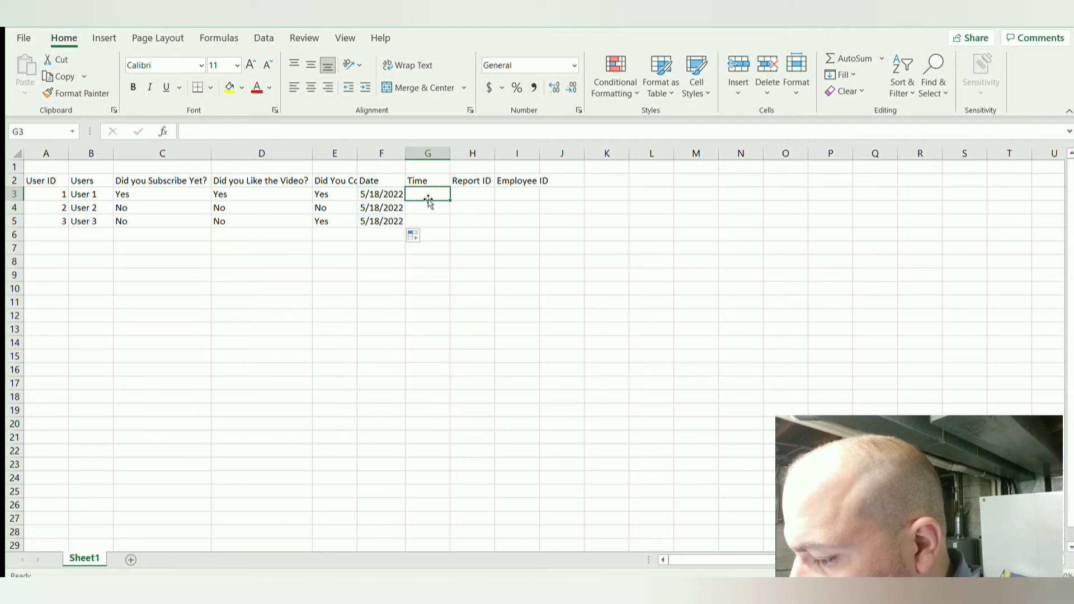
{"action": "type", "text": "now"}
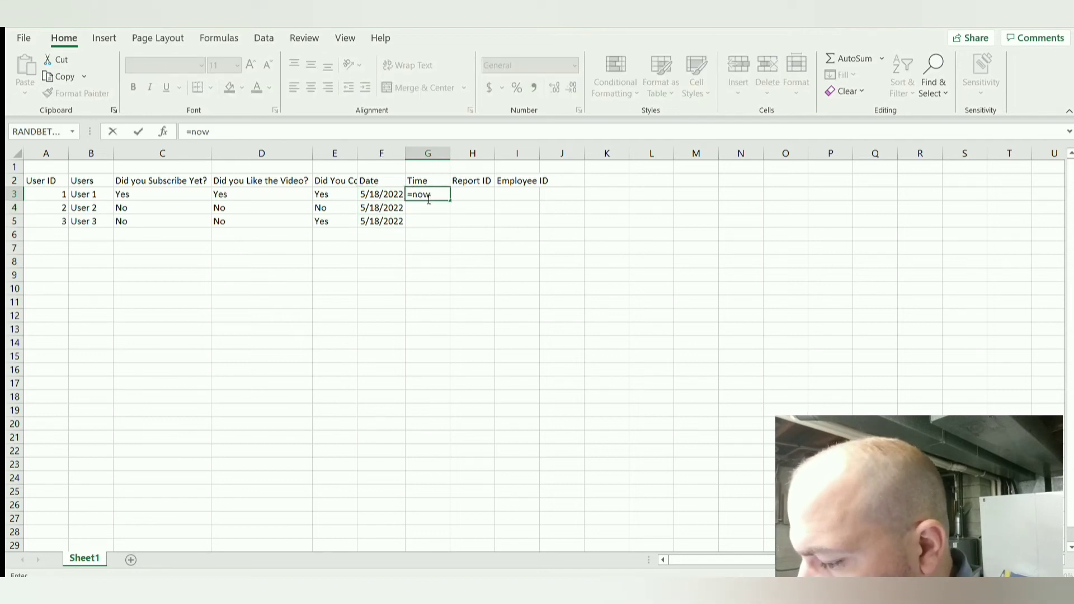
{"action": "key", "text": "Return"}
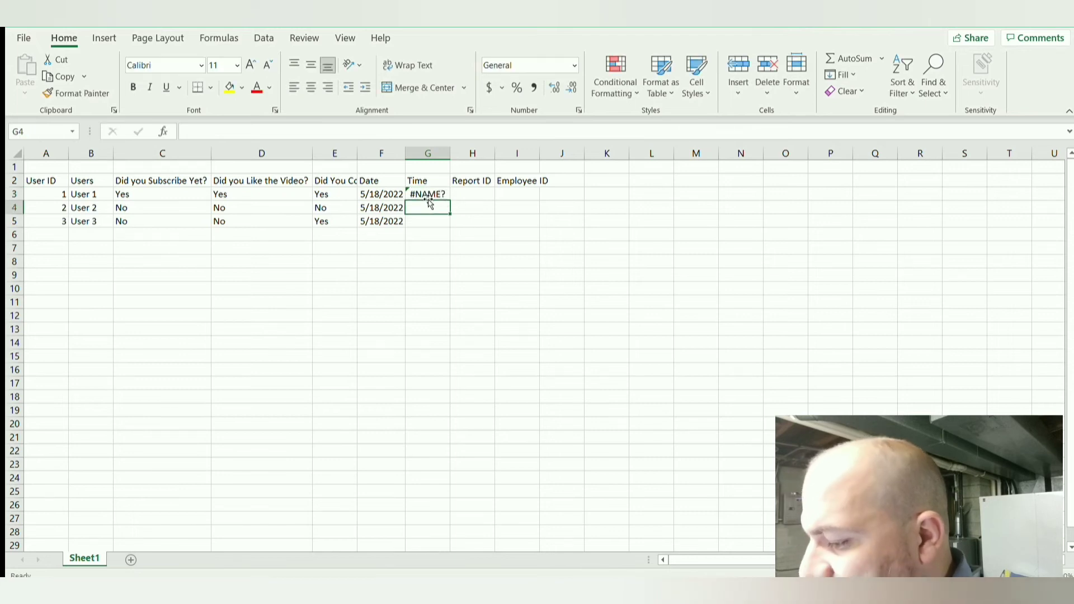
{"action": "double_click", "coordinate": [429, 195]}
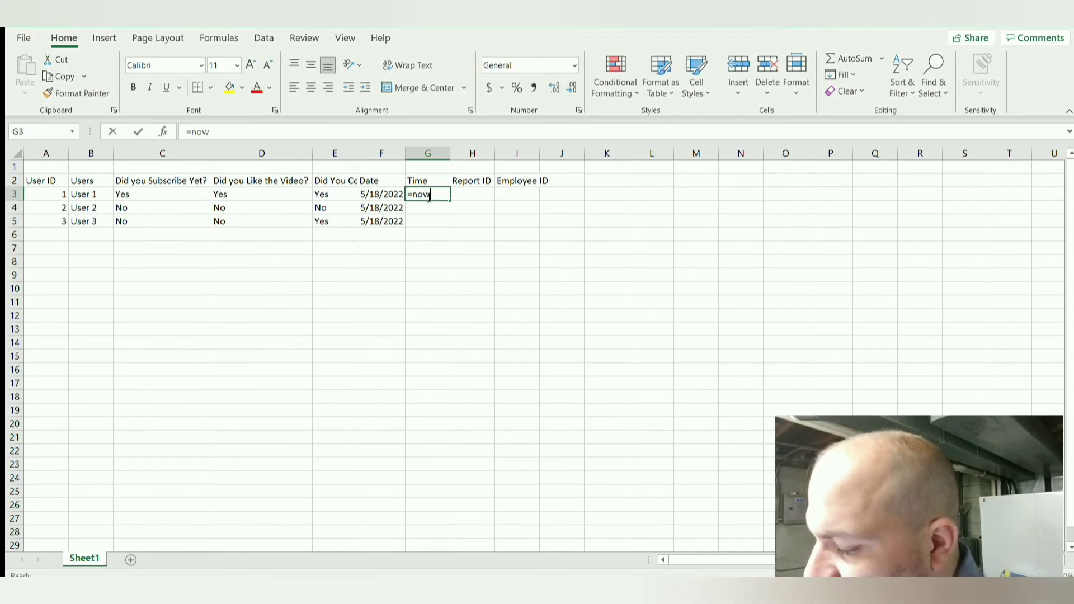
{"action": "type", "text": "()"}
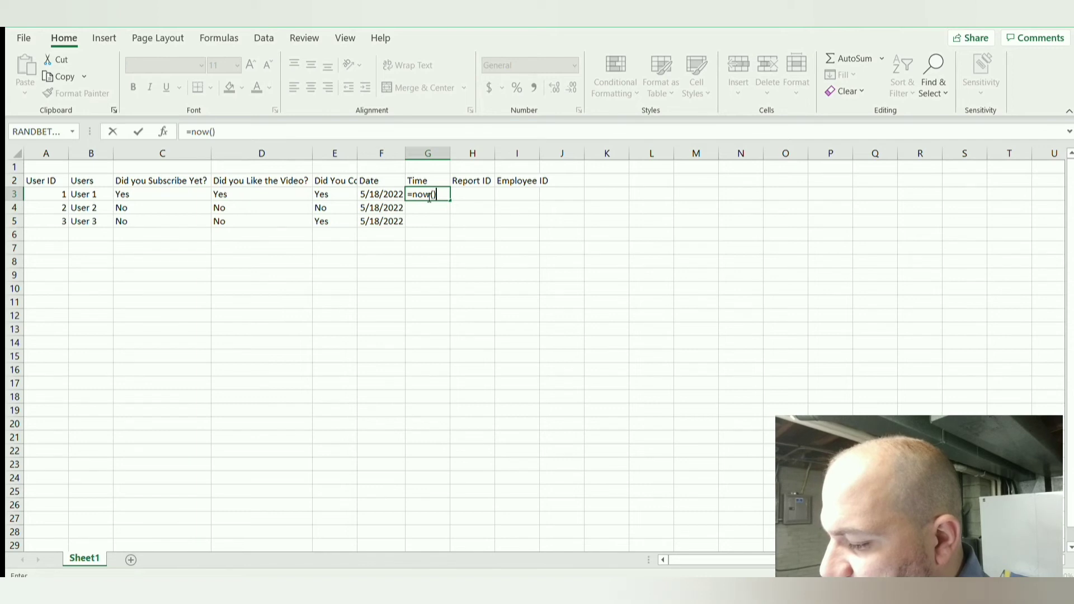
{"action": "key", "text": "Return"}
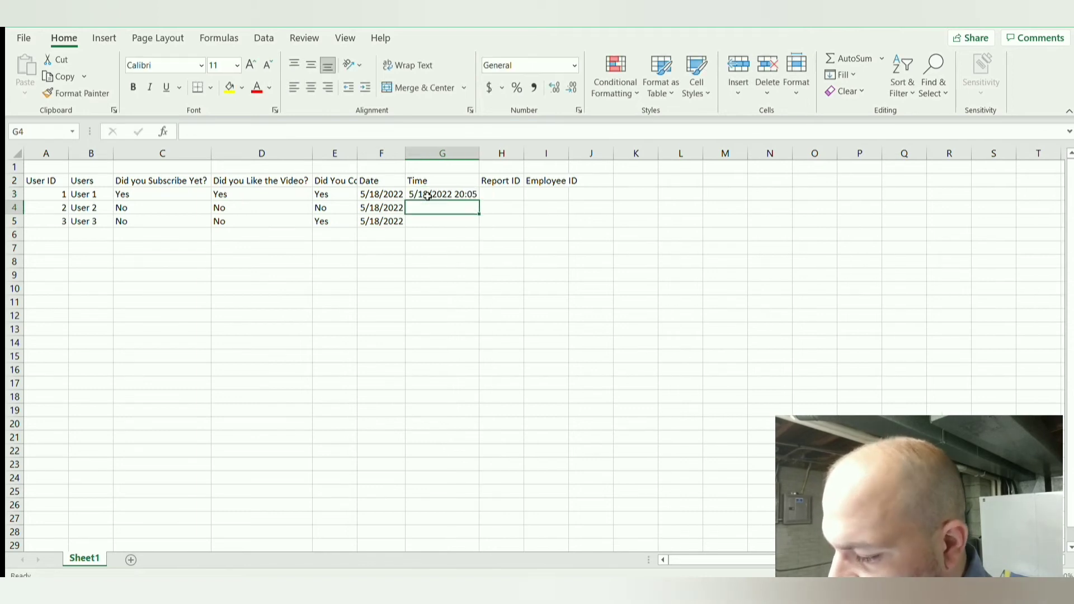
{"action": "left_click", "coordinate": [472, 196]}
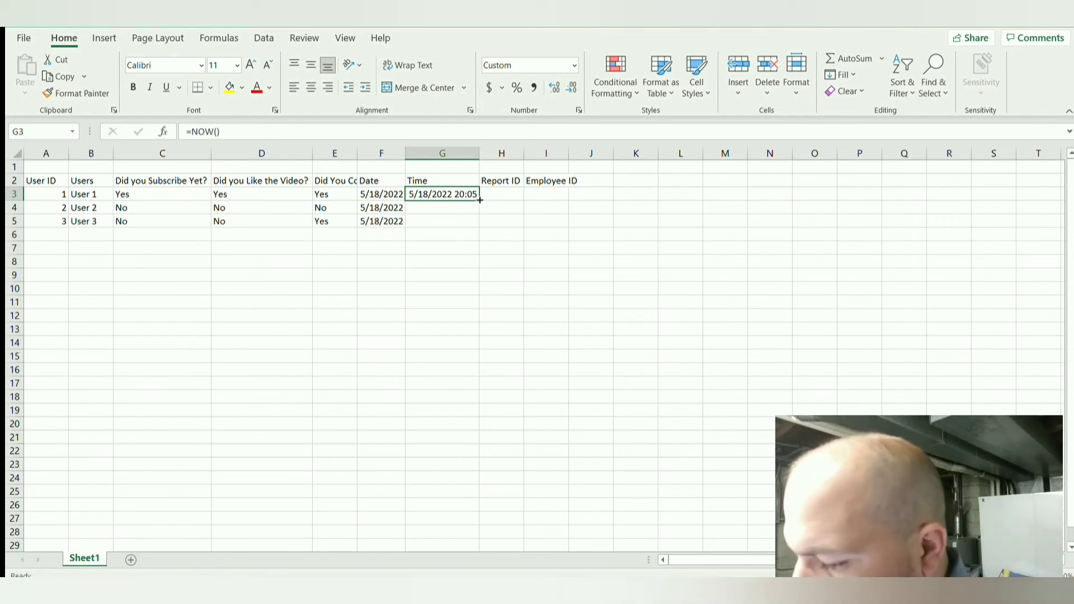
{"action": "left_click_drag", "start_coordinate": [474, 196], "coordinate": [475, 225]}
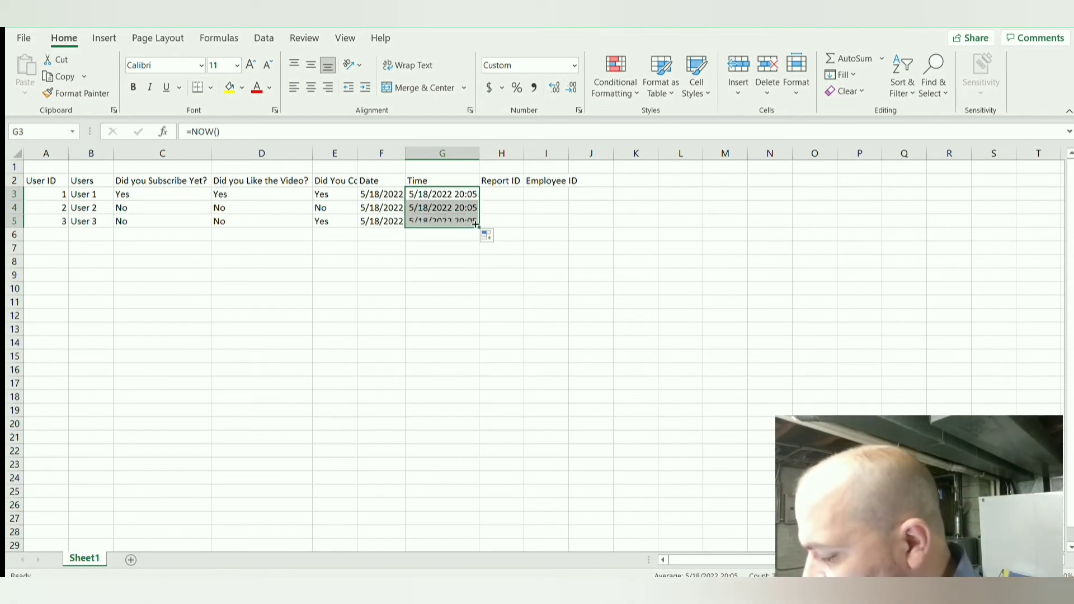
Step: Enter an employee ID number for each of the three users in cells I3 to I5
{"action": "left_click", "coordinate": [545, 195]}
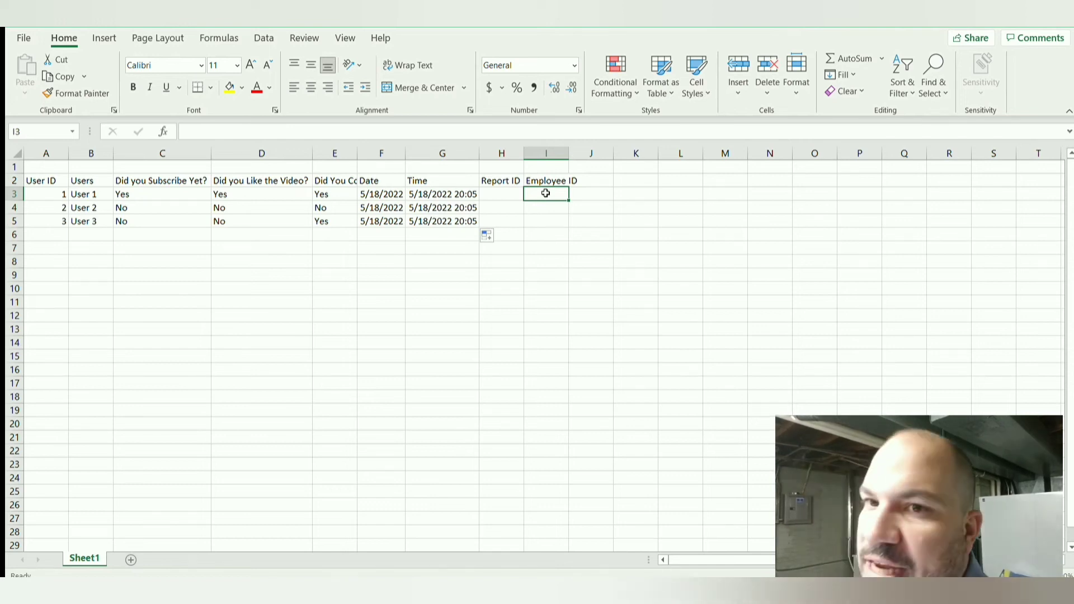
{"action": "type", "text": "456987"}
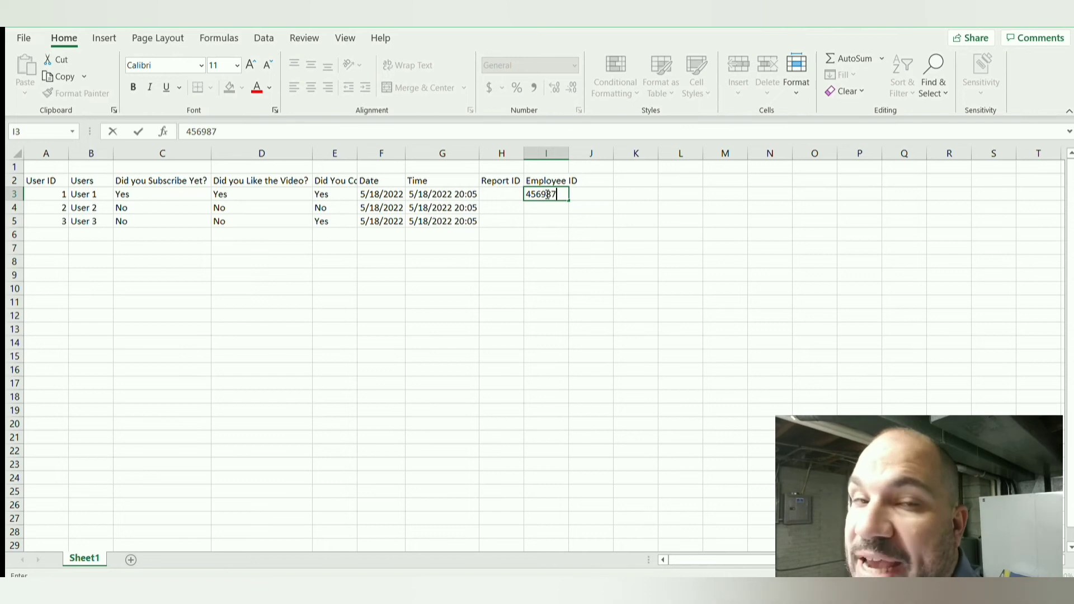
{"action": "key", "text": "Return"}
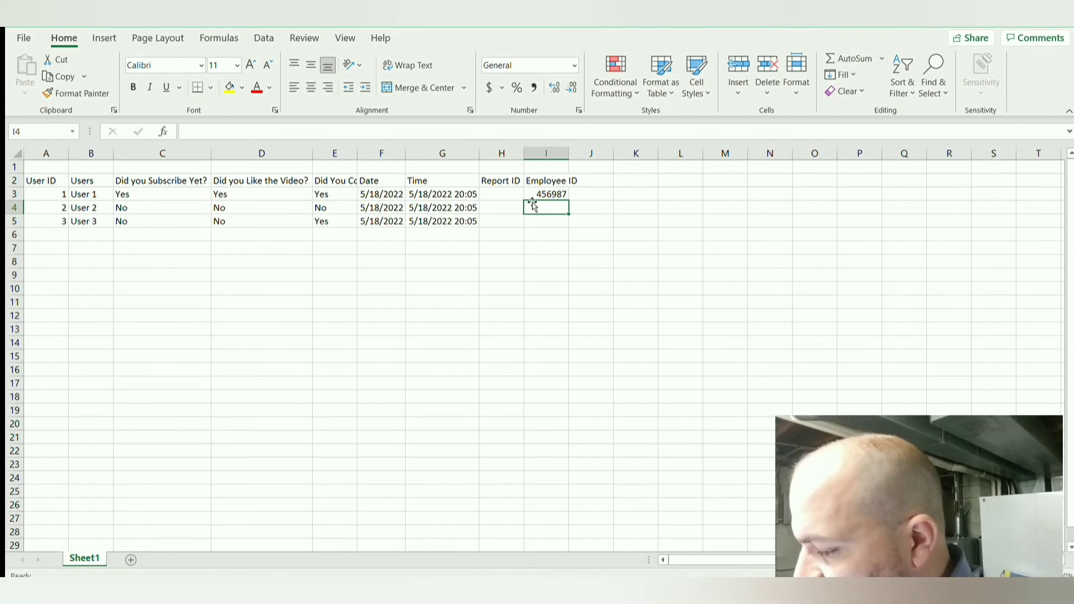
{"action": "type", "text": "455632"}
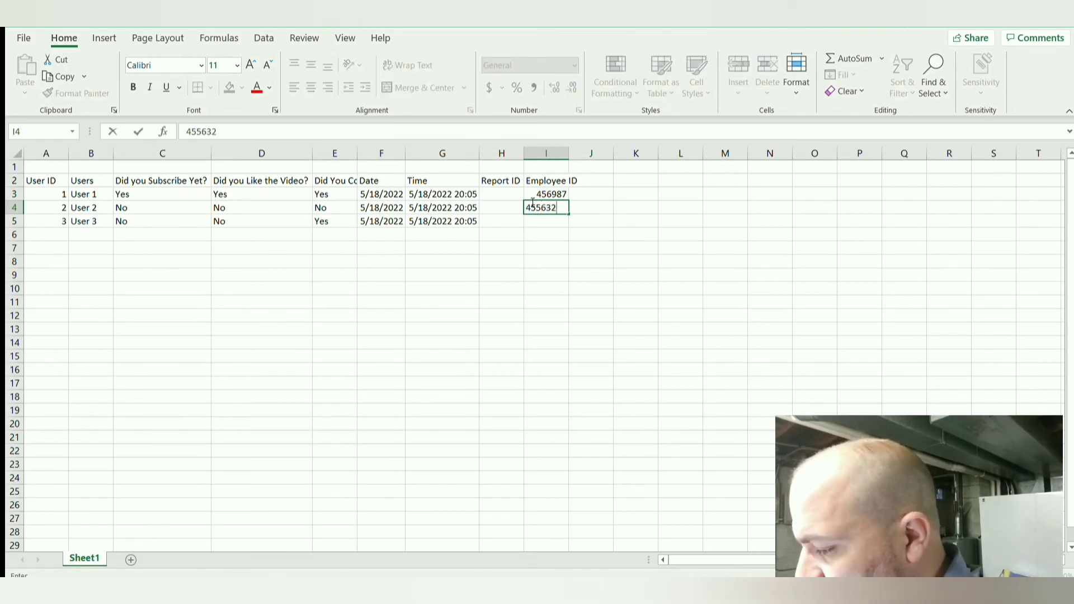
{"action": "key", "text": "Return"}
{"action": "type", "text": "458"}
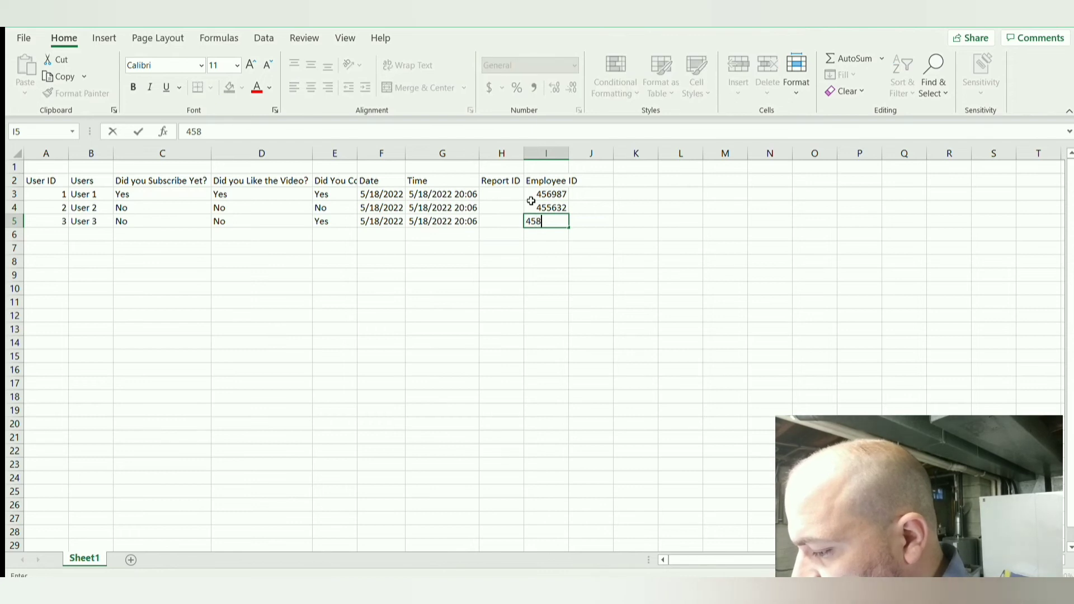
{"action": "type", "text": "72"}
{"action": "key", "text": "Return"}
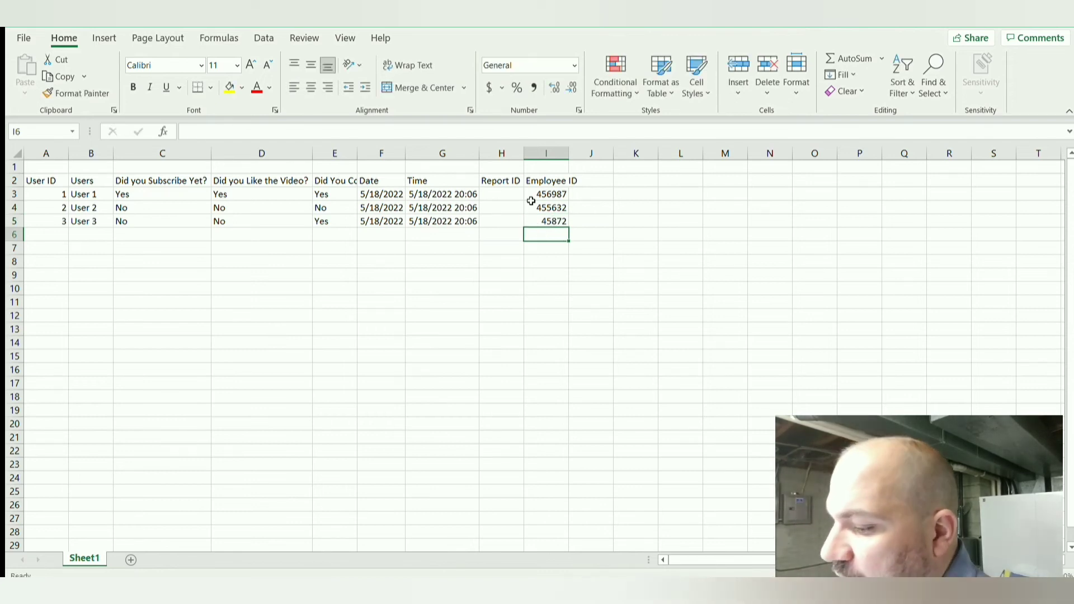
Step: Extend User 3's employee ID in cell I5 to six digits by inserting one after its second digit
{"action": "left_click", "coordinate": [550, 221]}
{"action": "double_click", "coordinate": [553, 222]}
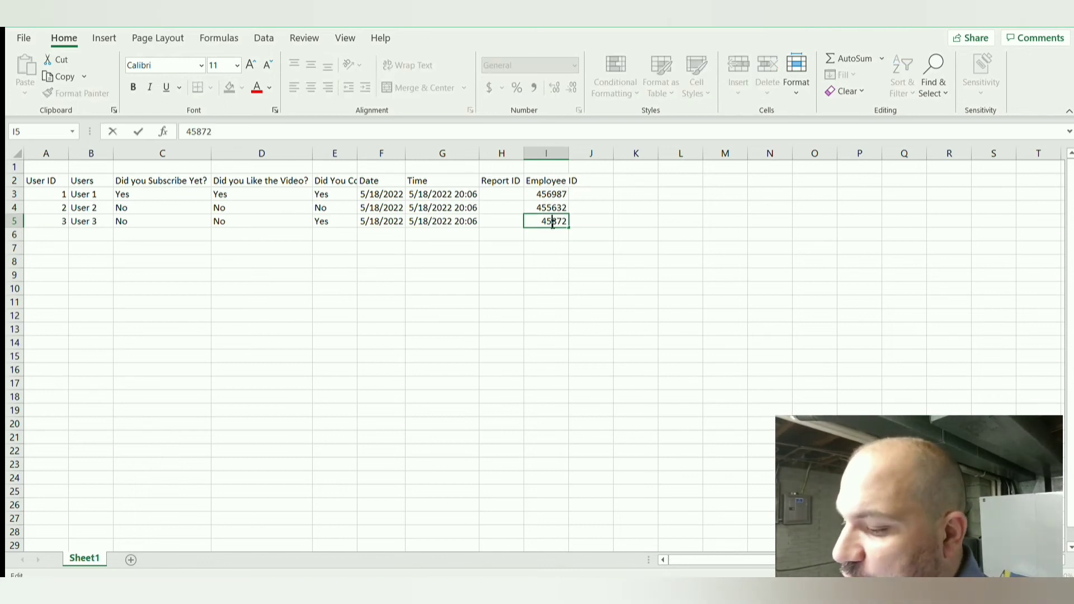
{"action": "type", "text": "3"}
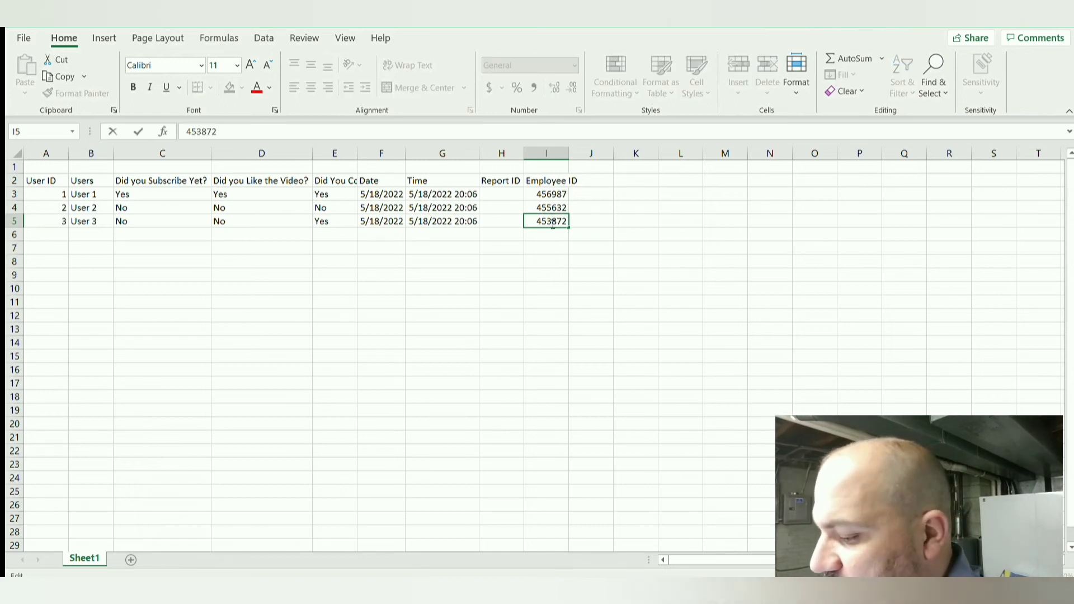
{"action": "left_click", "coordinate": [600, 230]}
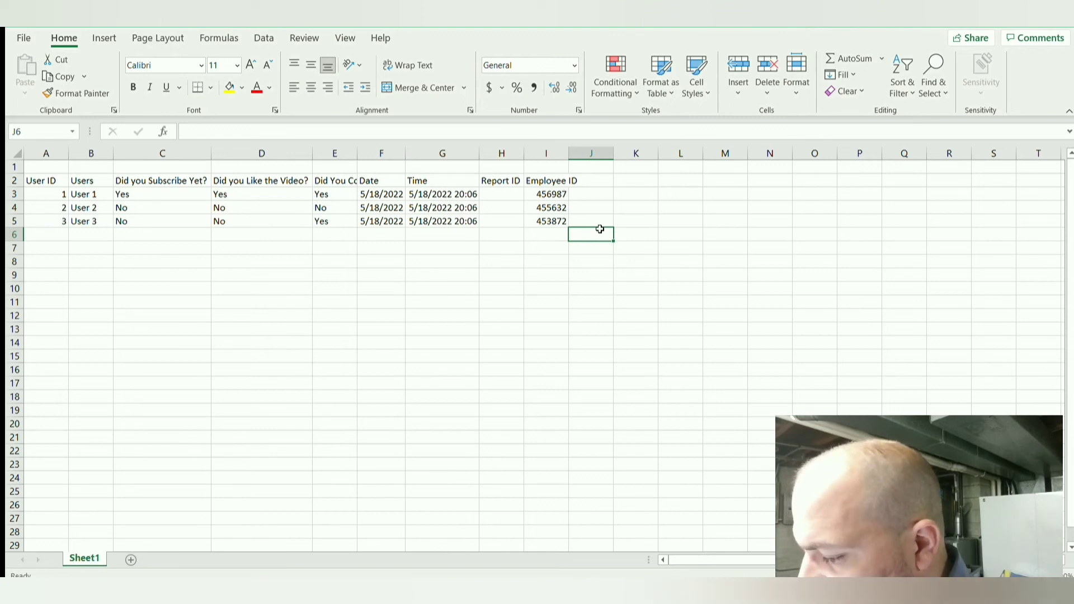
Step: Enter the report IDs 1, 2 and 3 in cells H3 to H5
{"action": "left_click", "coordinate": [512, 192]}
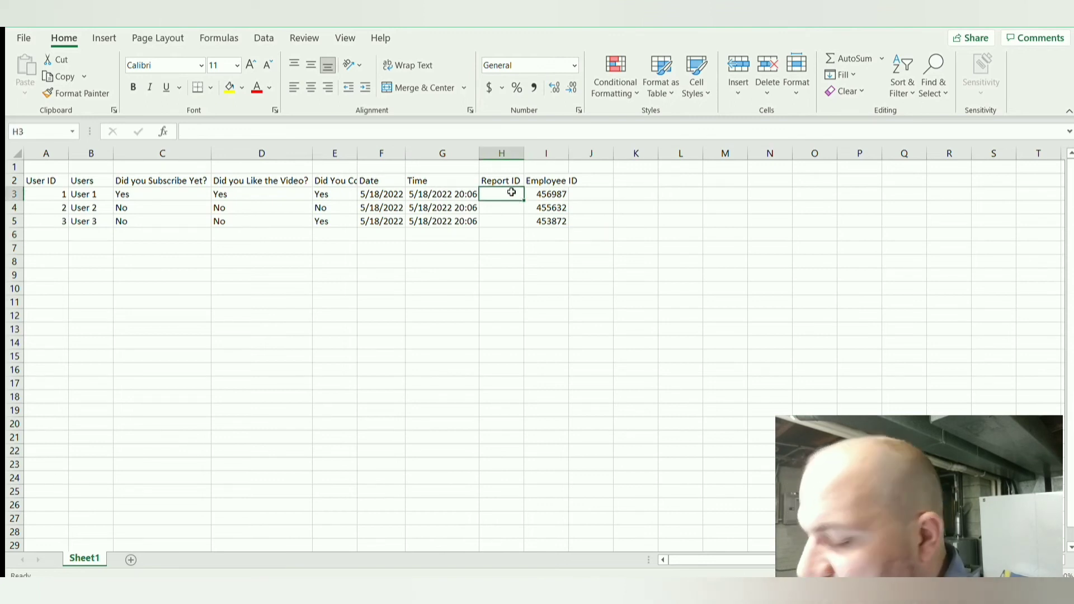
{"action": "type", "text": "1"}
{"action": "key", "text": "Return"}
{"action": "type", "text": "2"}
{"action": "key", "text": "Return"}
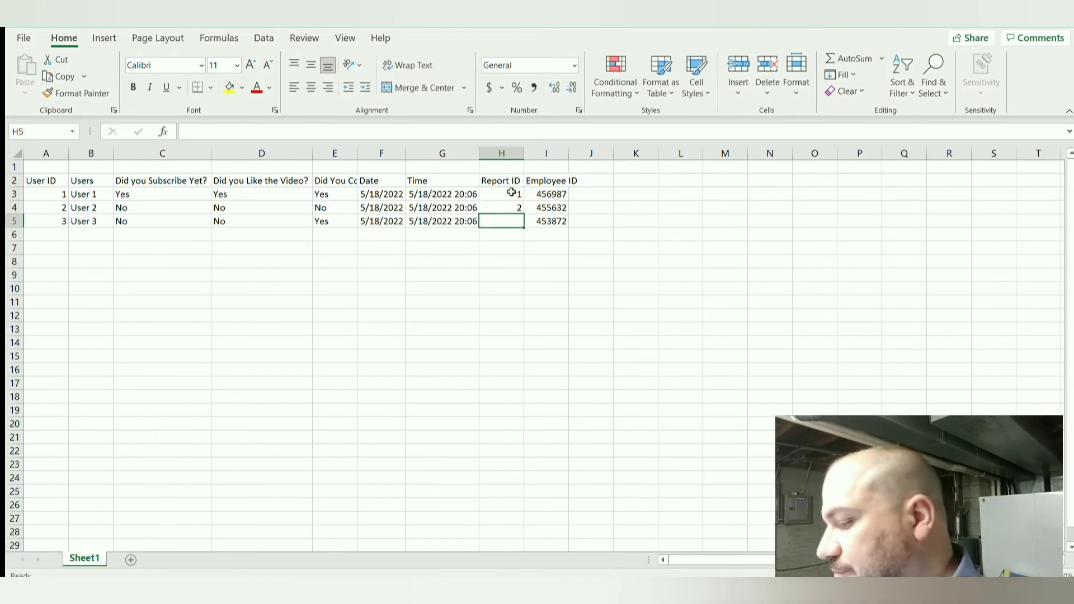
{"action": "type", "text": "3"}
{"action": "key", "text": "Return"}
{"action": "key", "text": "Left"}
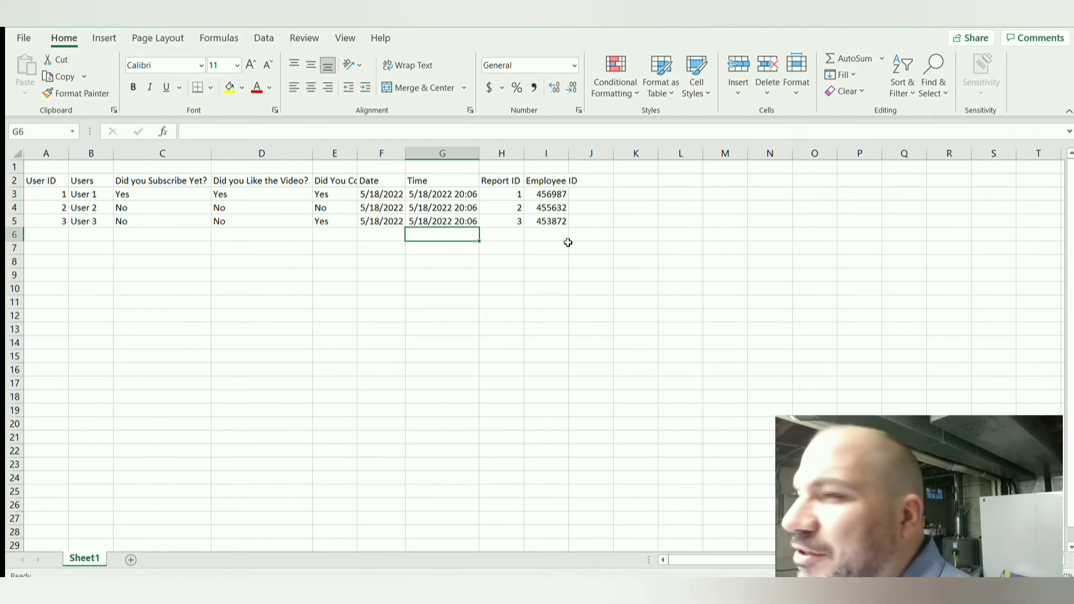
{"action": "left_click", "coordinate": [599, 220]}
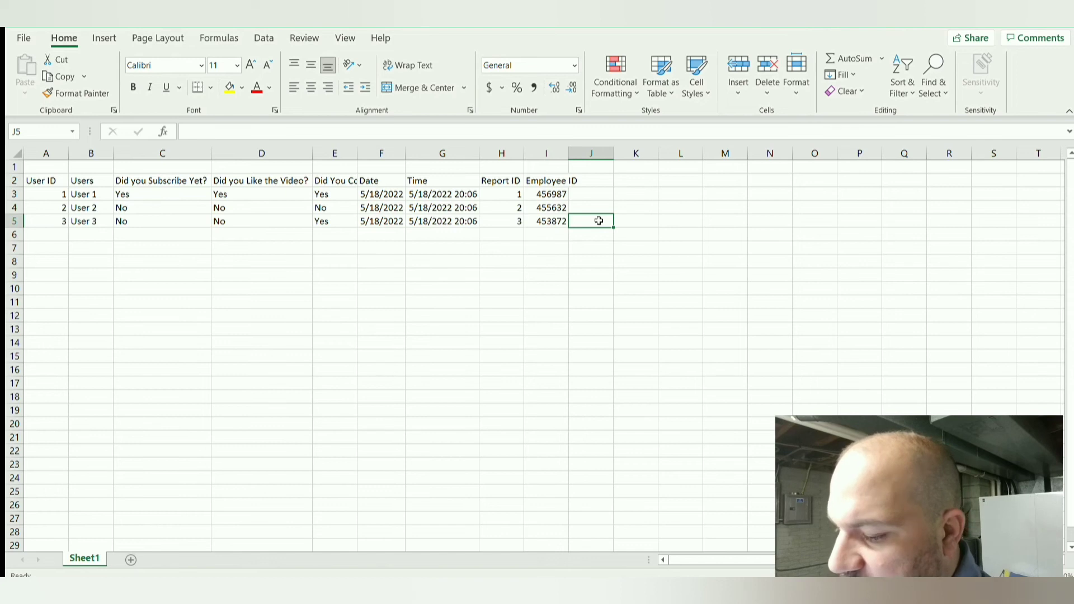
{"action": "left_click", "coordinate": [77, 197]}
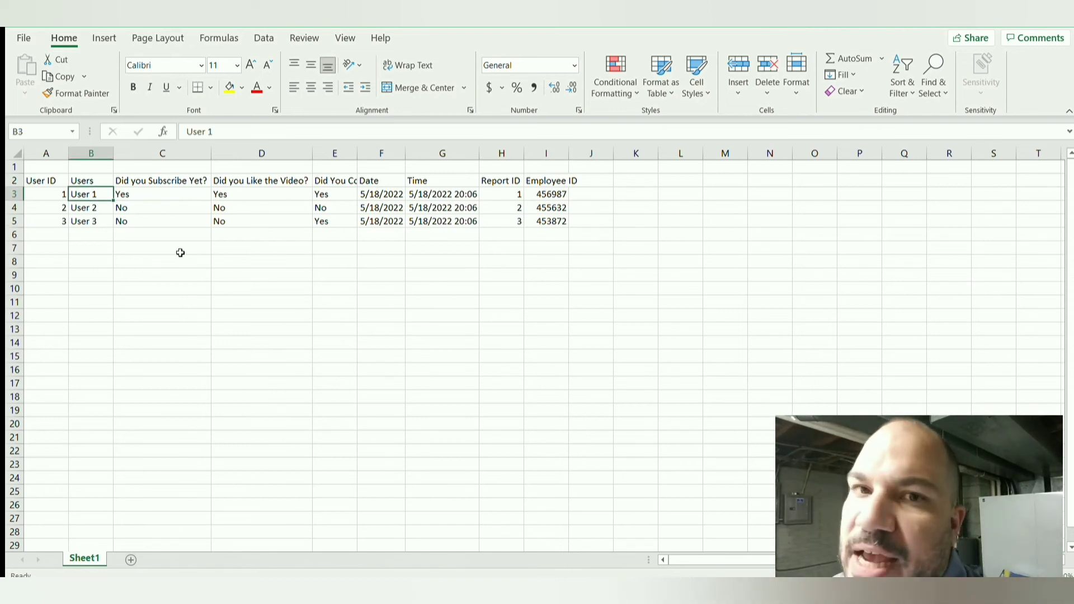
{"action": "left_click", "coordinate": [92, 255]}
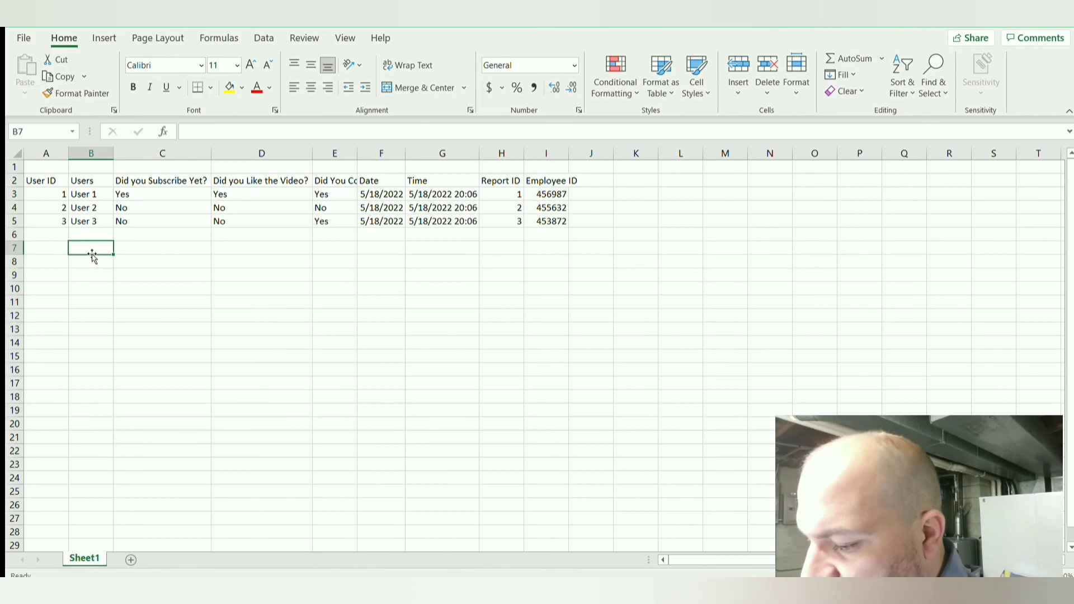
Step: Enter the column headers Date, Closing, Opening, Stock and Market in cells B7 to F7
{"action": "type", "text": "Date"}
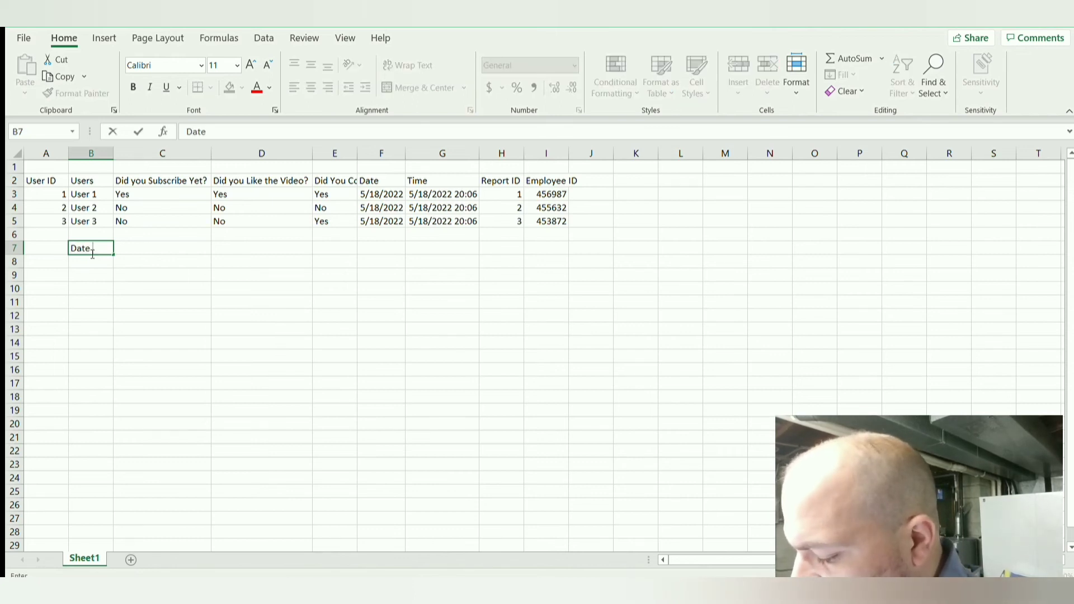
{"action": "key", "text": "Tab"}
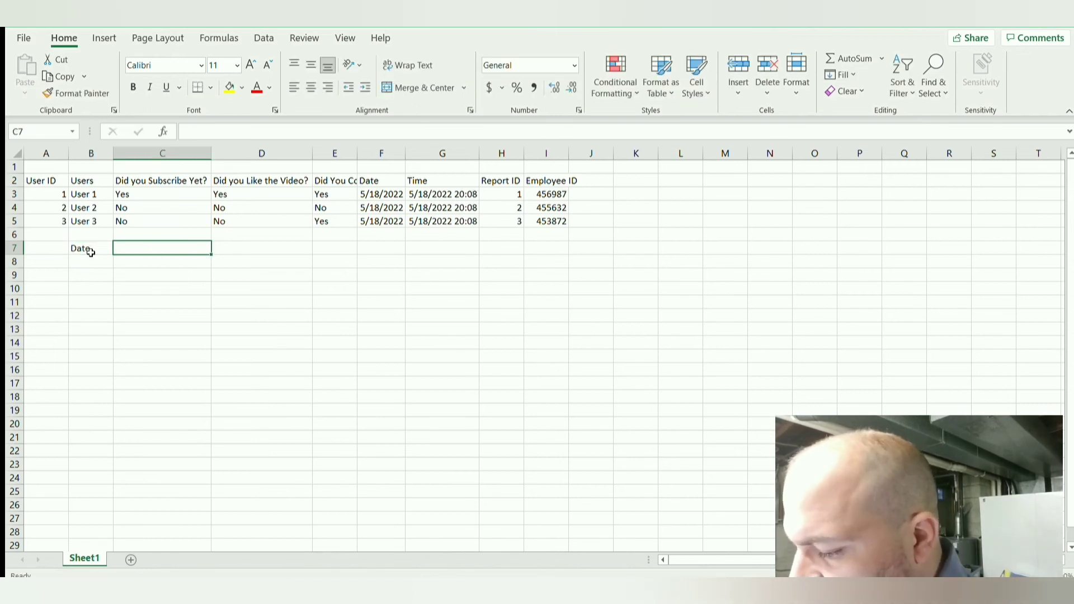
{"action": "type", "text": "Closing"}
{"action": "key", "text": "Tab"}
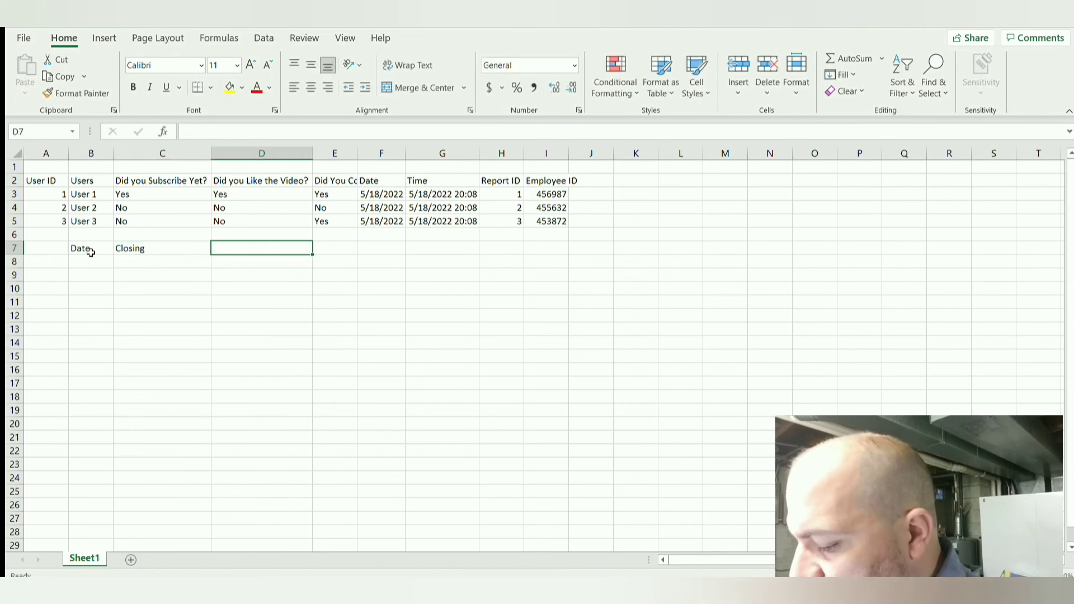
{"action": "type", "text": "Opening"}
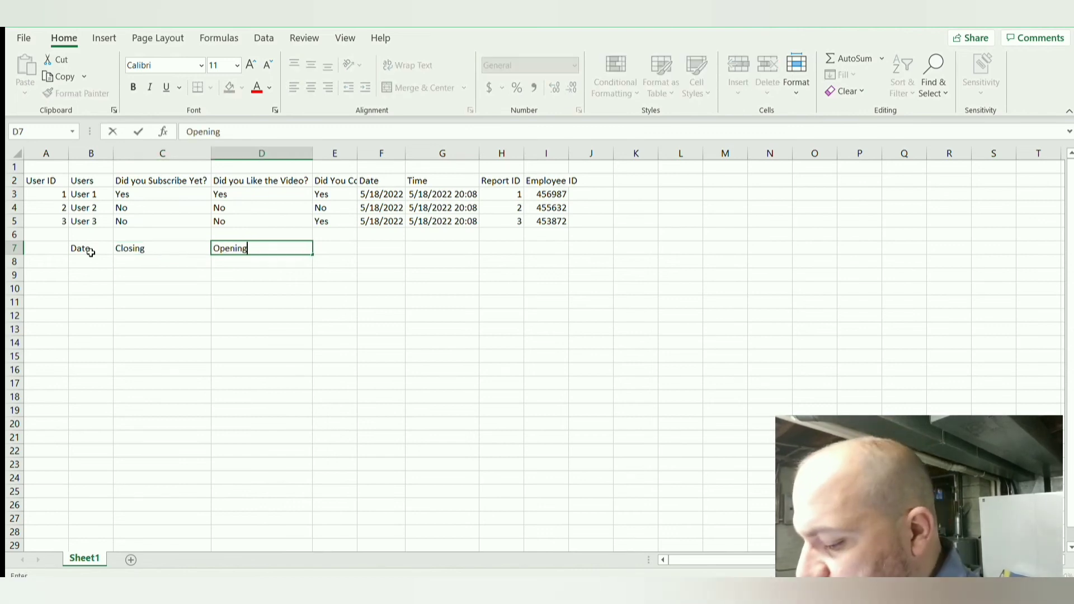
{"action": "key", "text": "Tab"}
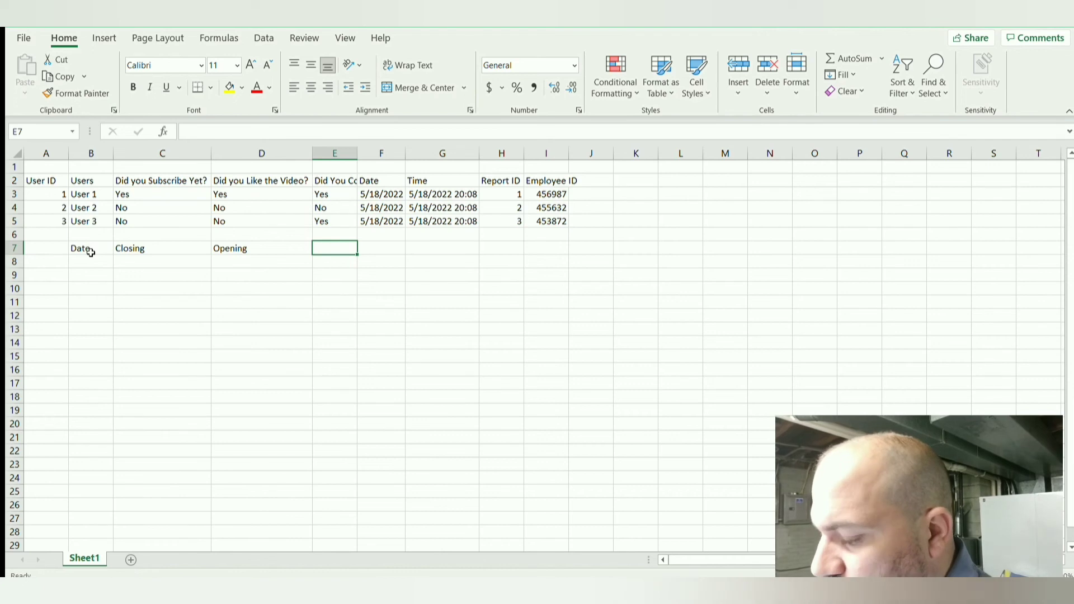
{"action": "type", "text": "Stock"}
{"action": "key", "text": "Tab"}
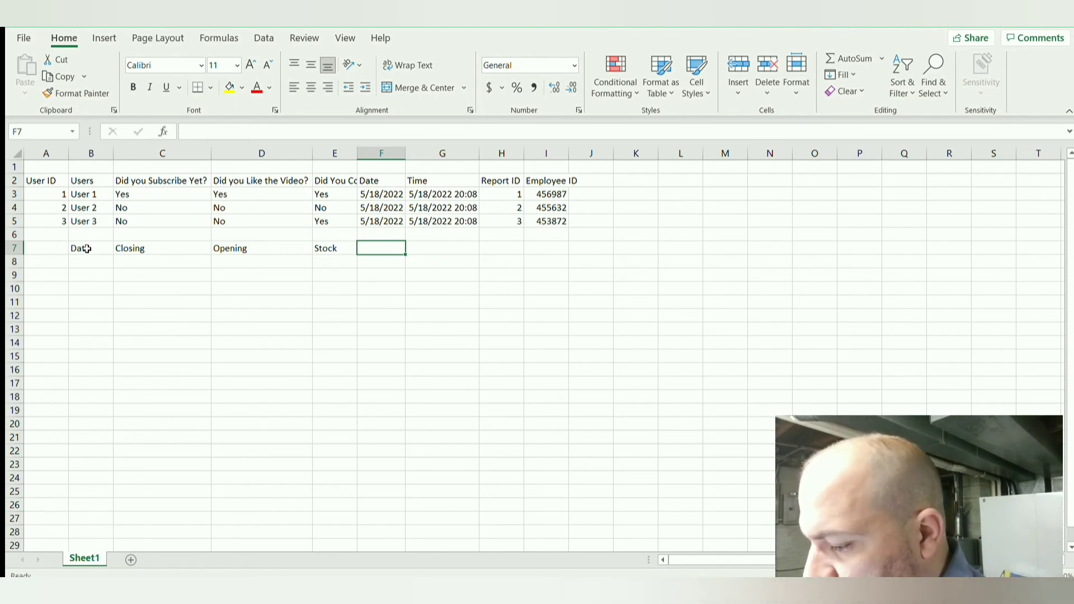
{"action": "type", "text": "Mk="}
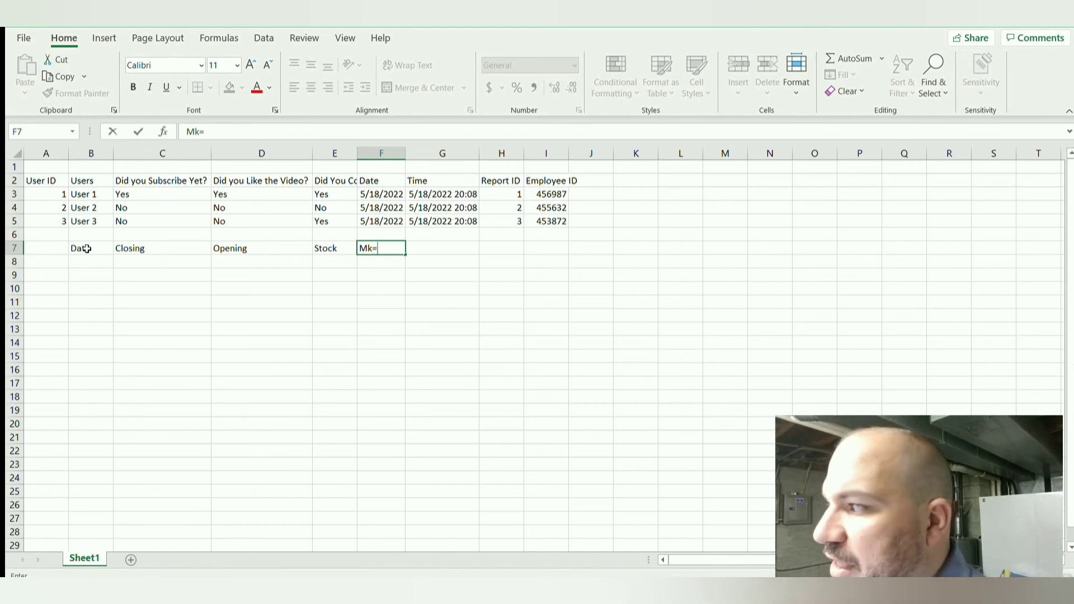
{"action": "key", "text": "BackSpace"}
{"action": "type", "text": "arket"}
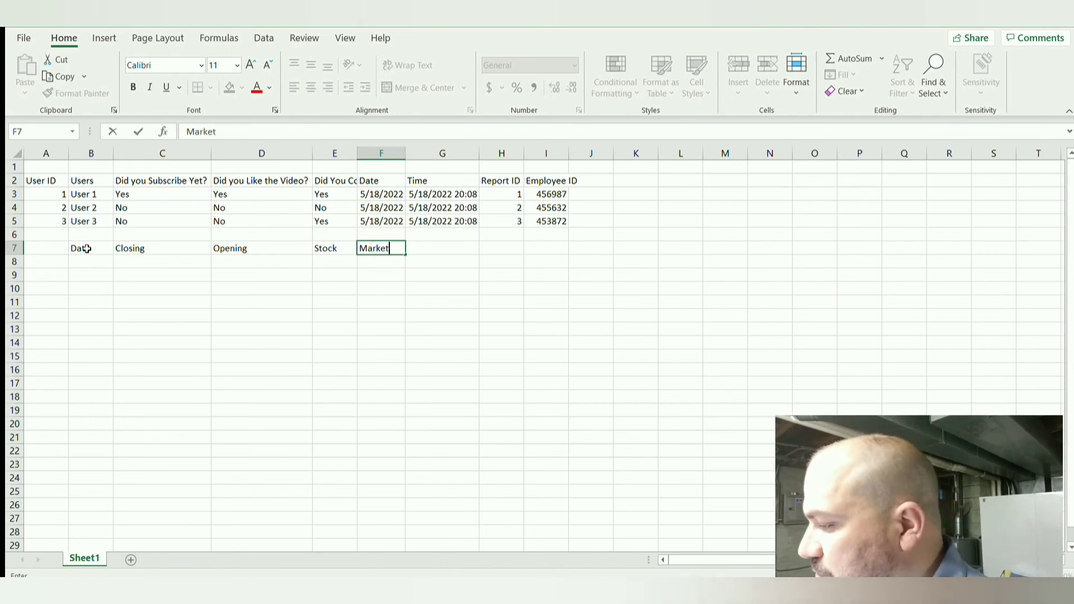
{"action": "key", "text": "Tab"}
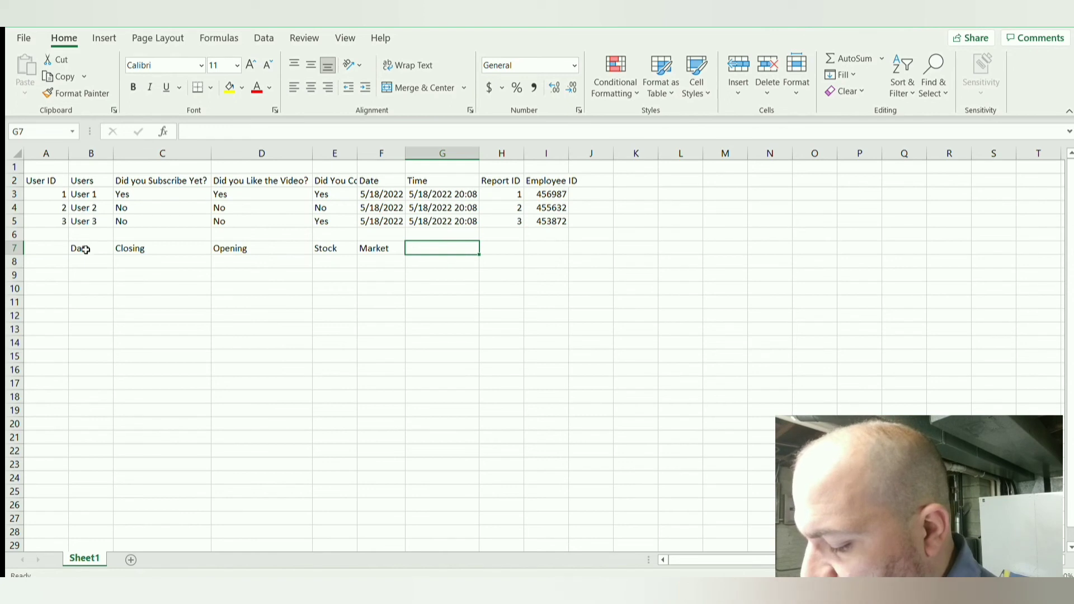
Step: Enter the column headers Date, Crypto, Value and Volume in cells B10 to E10
{"action": "key", "text": "Down"}
{"action": "key", "text": "Down"}
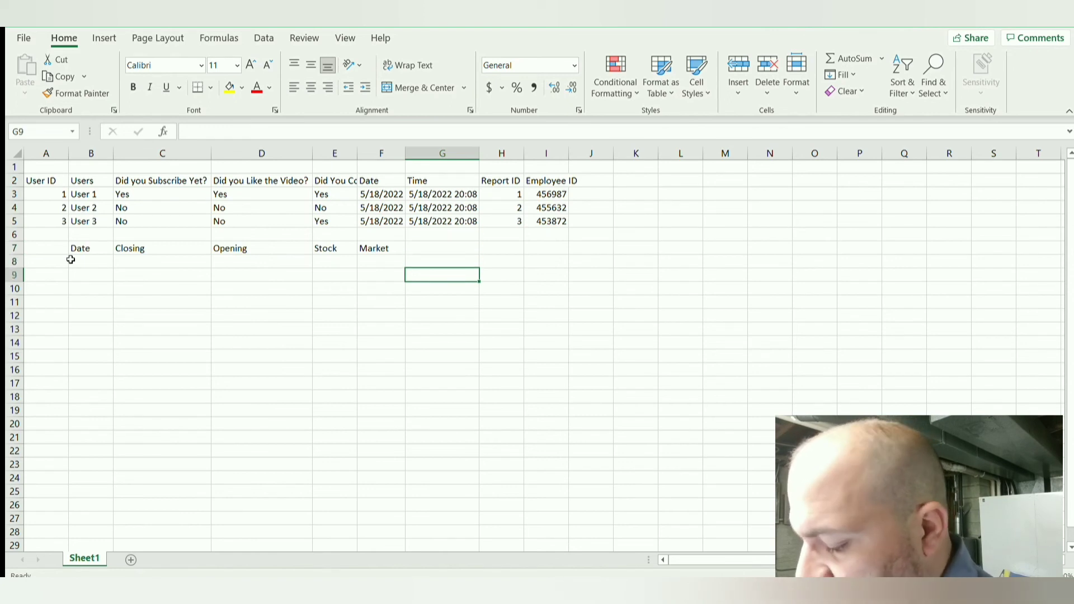
{"action": "key", "text": "Down"}
{"action": "key", "text": "Left"}
{"action": "key", "text": "Left"}
{"action": "key", "text": "Left"}
{"action": "key", "text": "Left"}
{"action": "key", "text": "Left"}
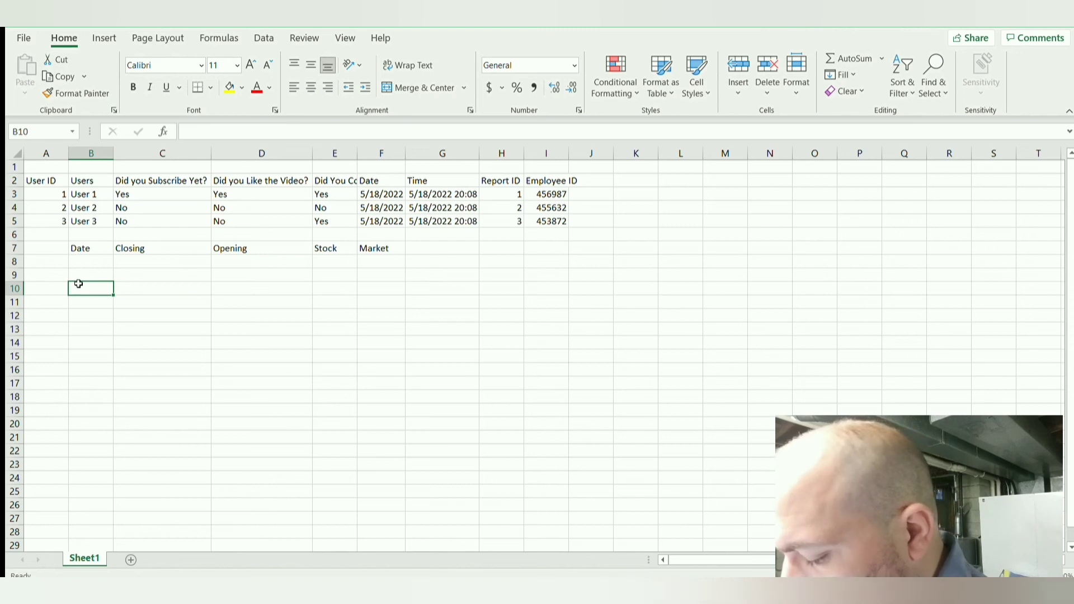
{"action": "type", "text": "Date"}
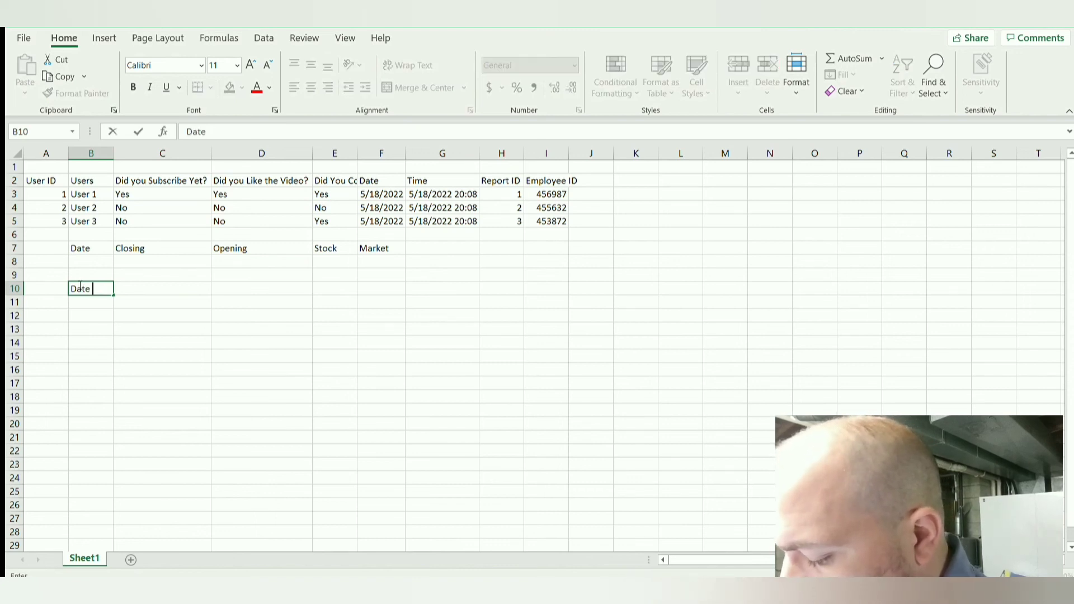
{"action": "key", "text": "Tab"}
{"action": "type", "text": "Crypto"}
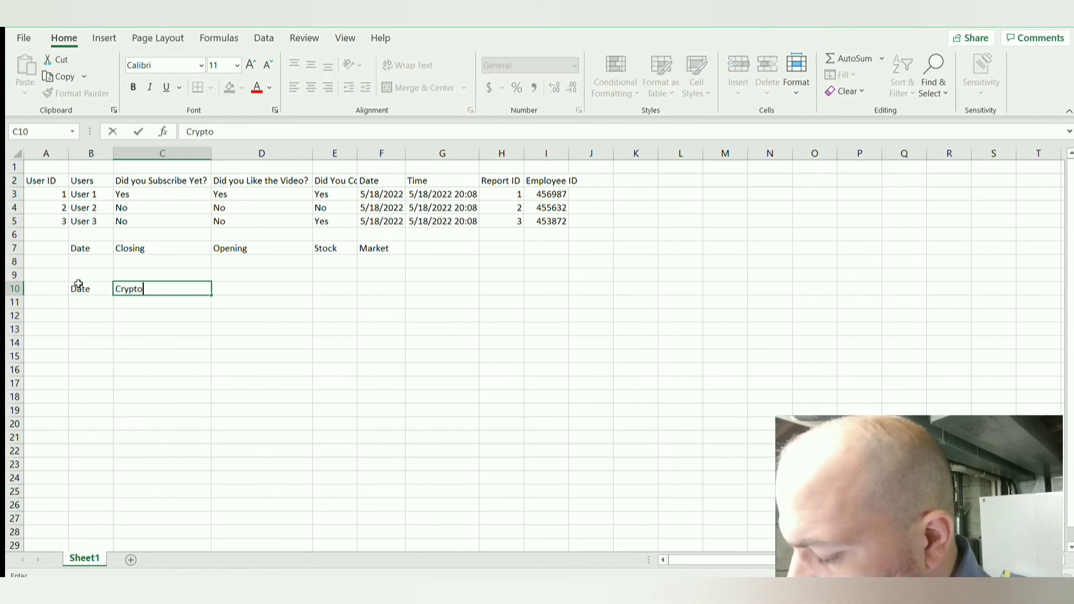
{"action": "key", "text": "Tab"}
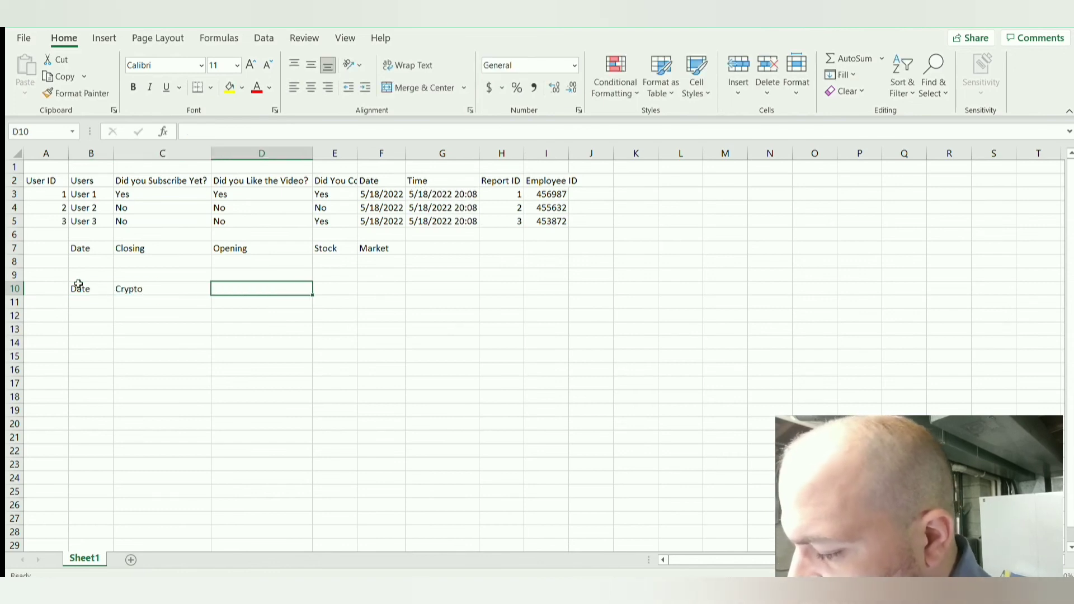
{"action": "type", "text": "Value"}
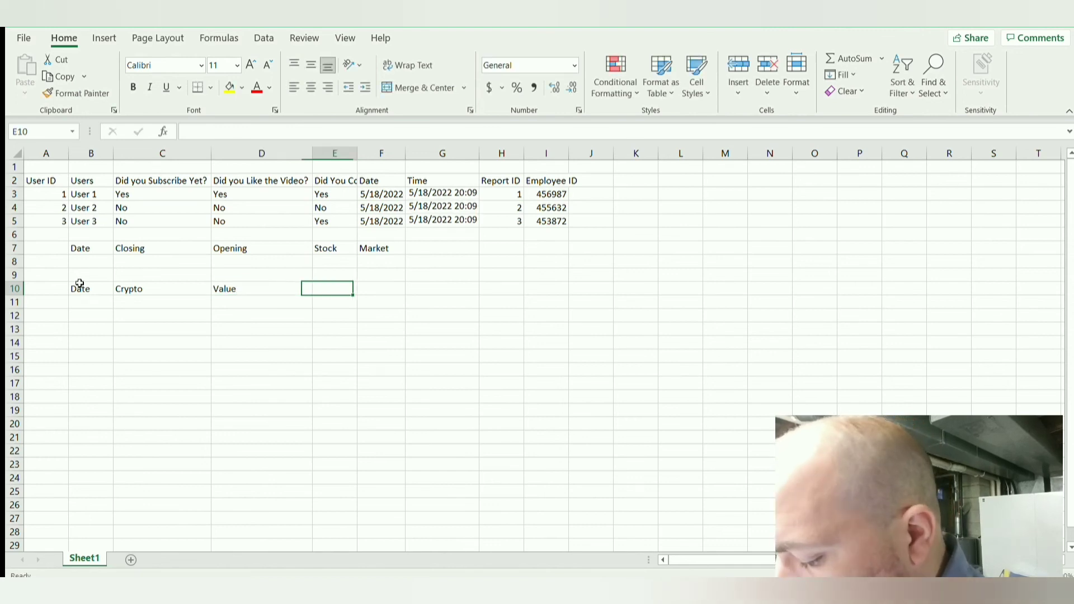
{"action": "key", "text": "Tab"}
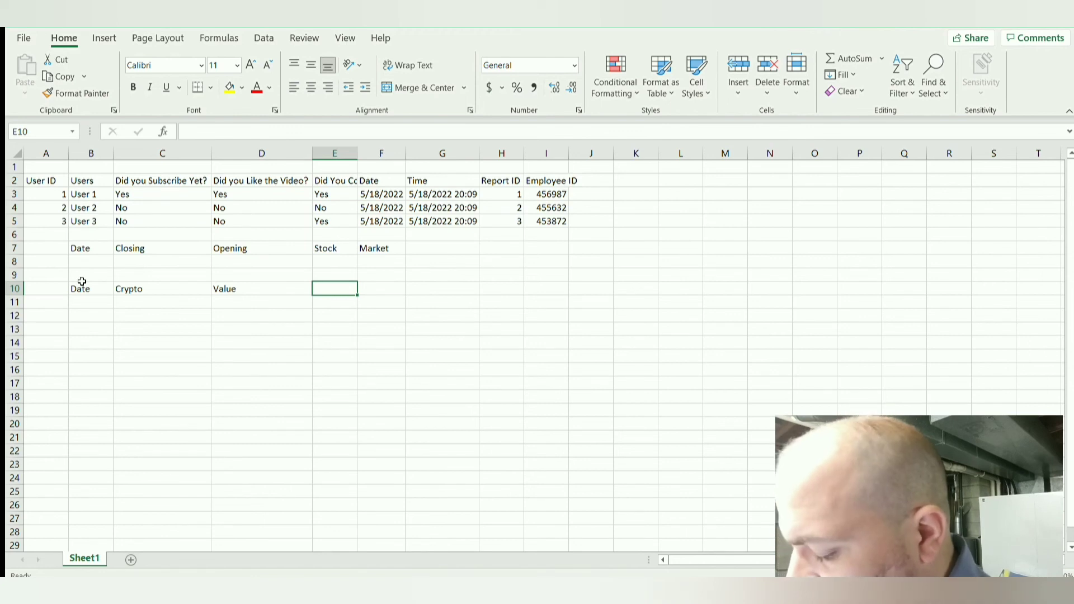
{"action": "type", "text": "Volumn"}
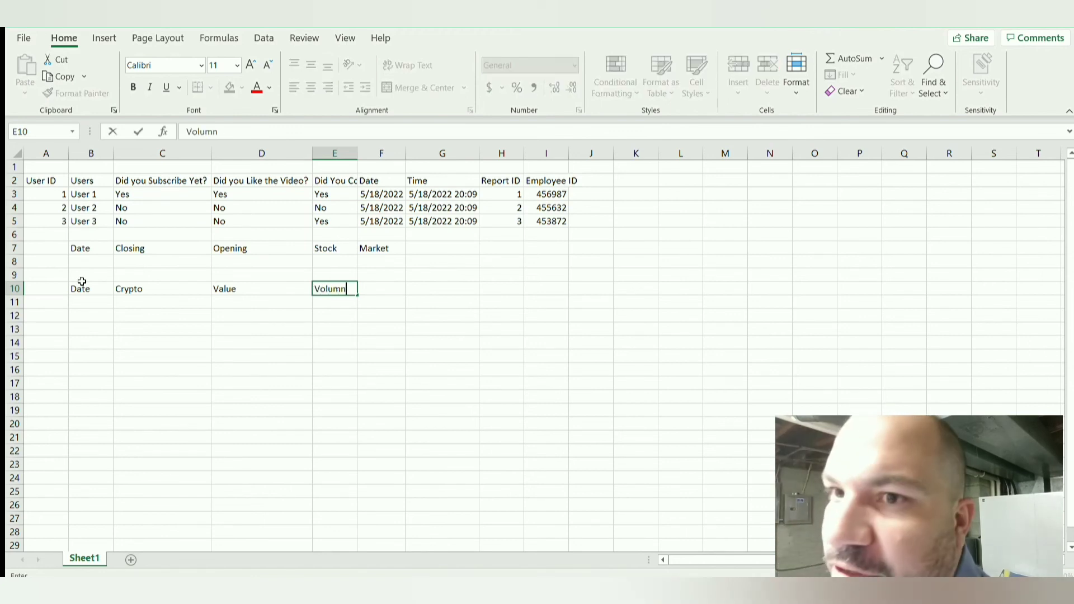
{"action": "key", "text": "BackSpace"}
{"action": "type", "text": "e"}
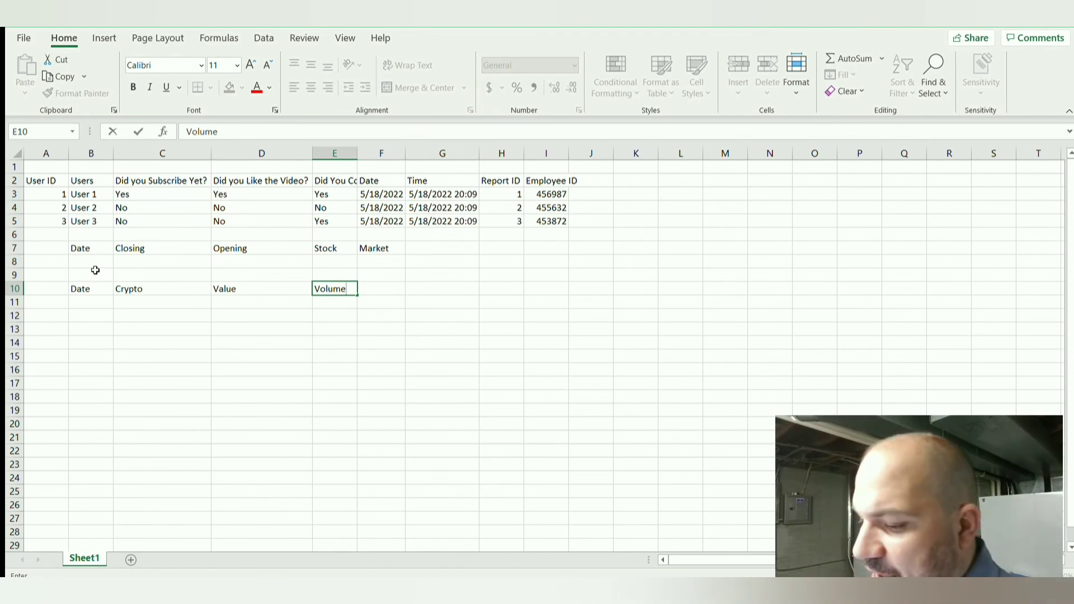
{"action": "key", "text": "Tab"}
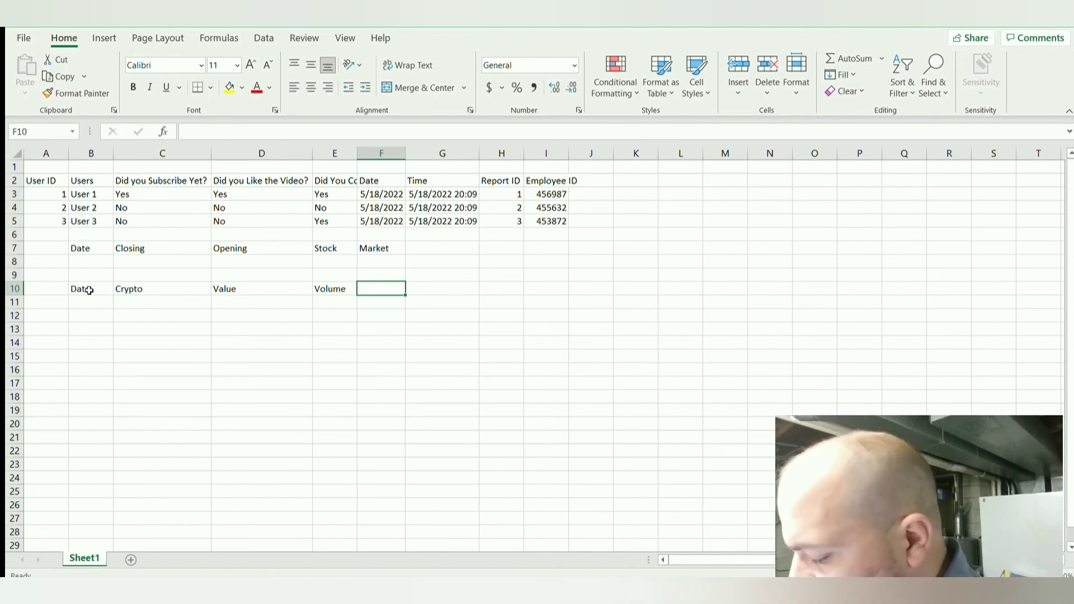
Step: Replace the header in cell B10, before Crypto, with DAte Time
{"action": "left_click", "coordinate": [88, 290]}
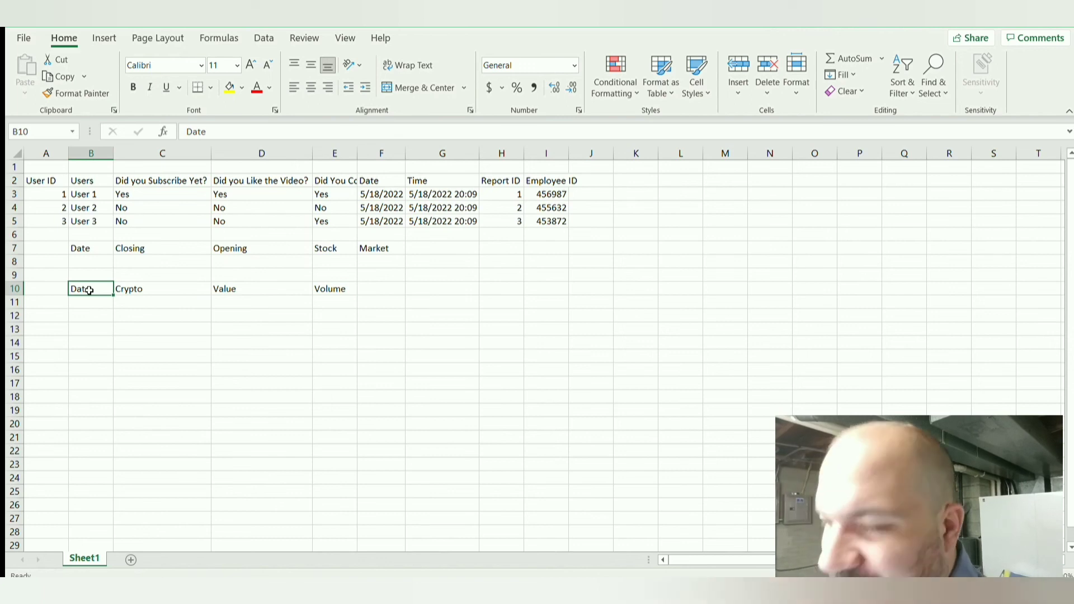
{"action": "key", "text": "BackSpace"}
{"action": "type", "text": "DAte"}
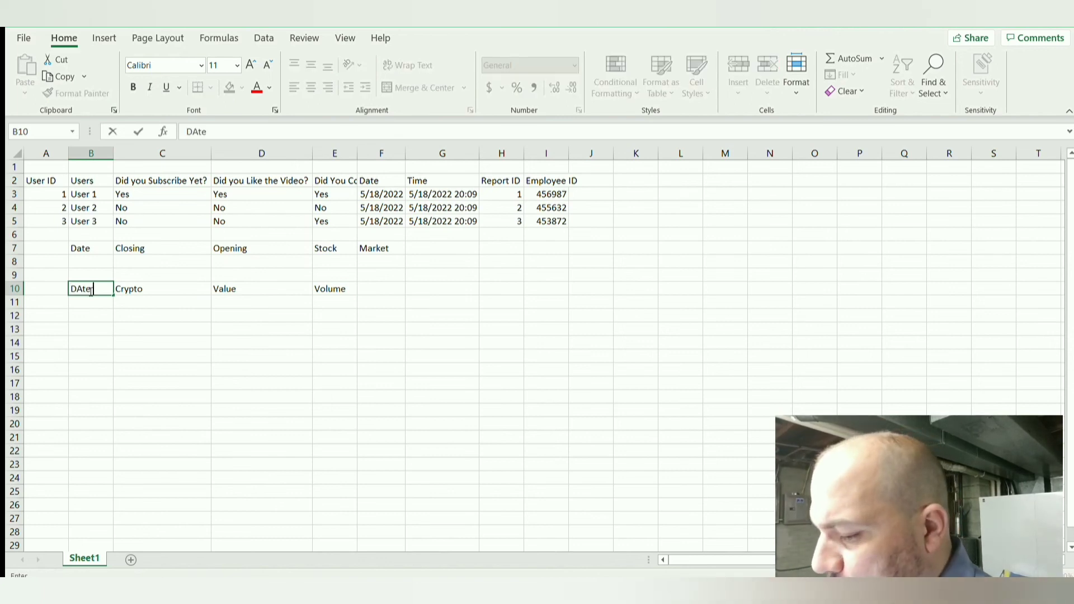
{"action": "type", "text": " Time"}
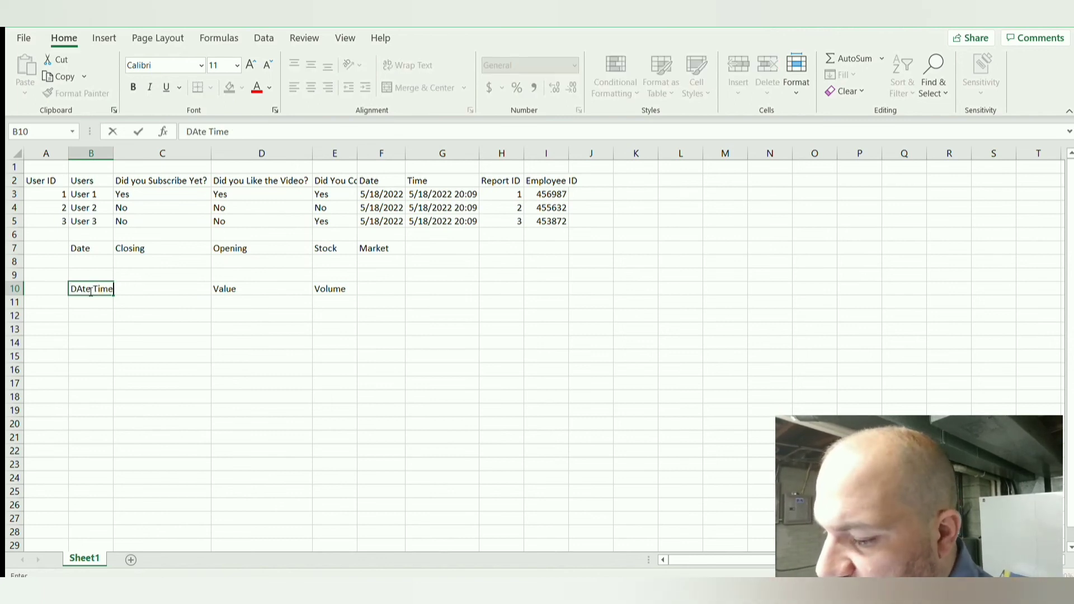
{"action": "key", "text": "Return"}
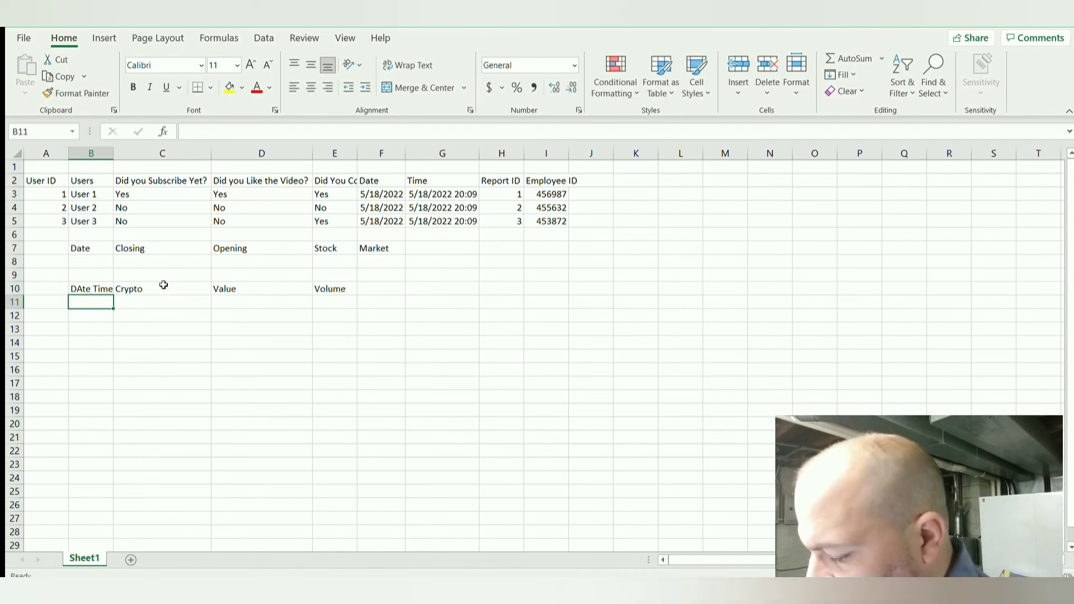
Step: Enter =today() in cell B8 under Date and 53.25 in cell C8 under Closing
{"action": "left_click", "coordinate": [85, 261]}
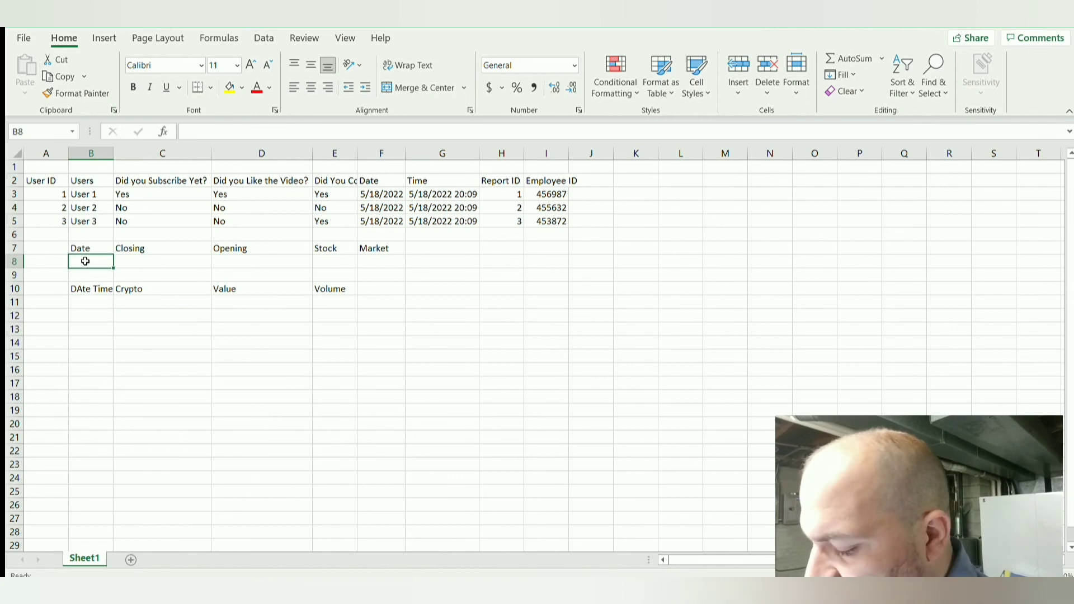
{"action": "type", "text": "=today"}
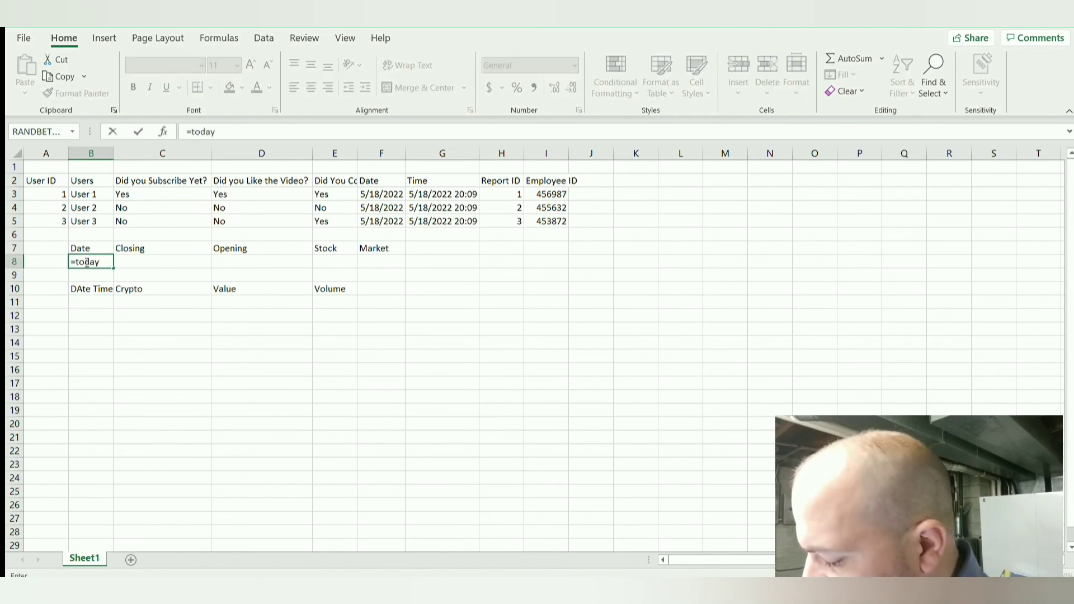
{"action": "type", "text": "()"}
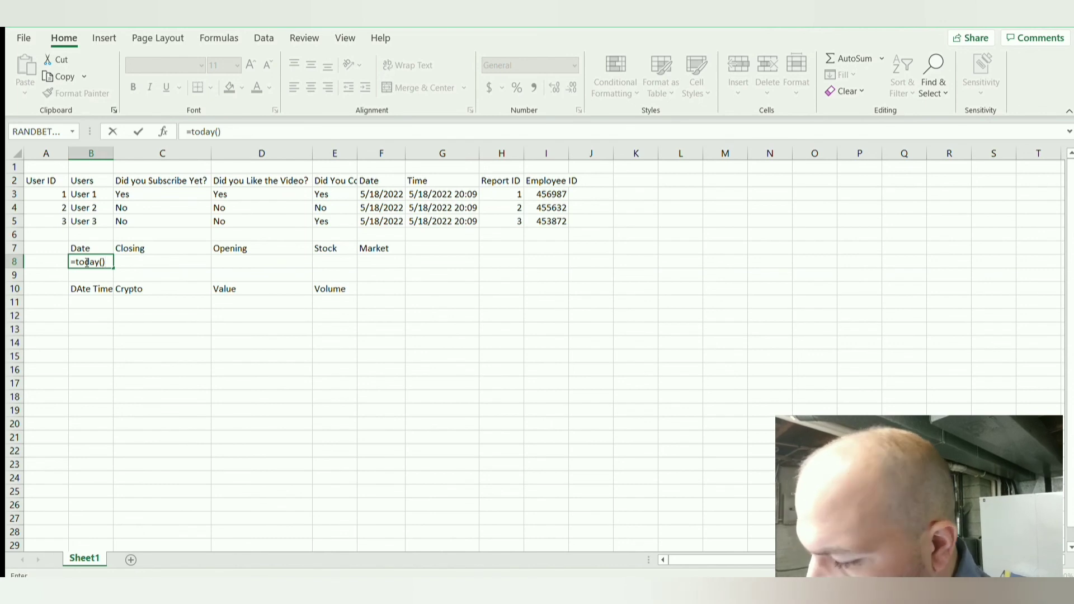
{"action": "key", "text": "Tab"}
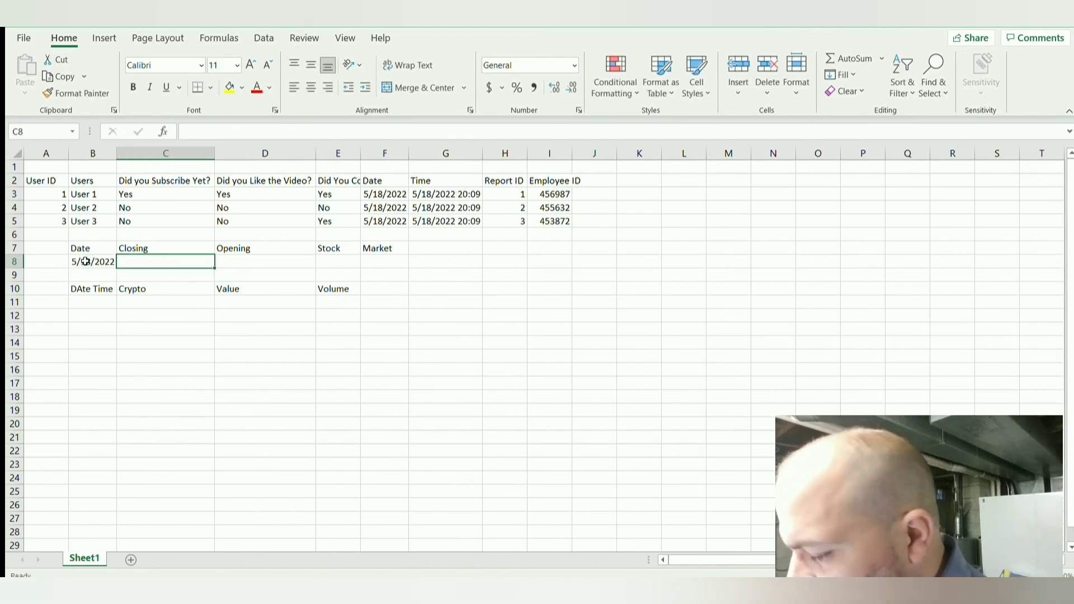
{"action": "type", "text": "53.25"}
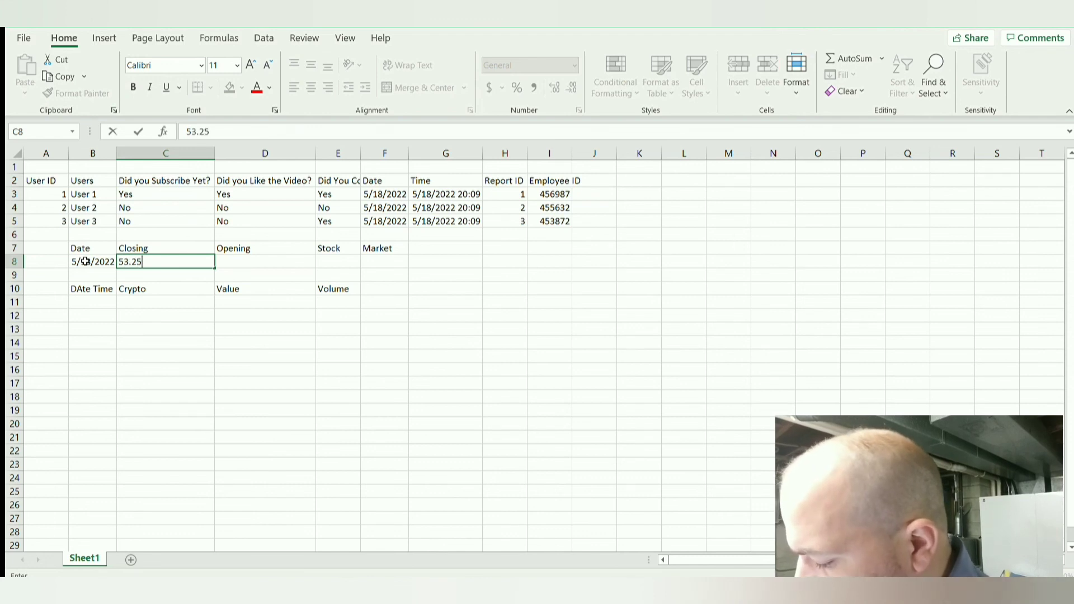
{"action": "key", "text": "Return"}
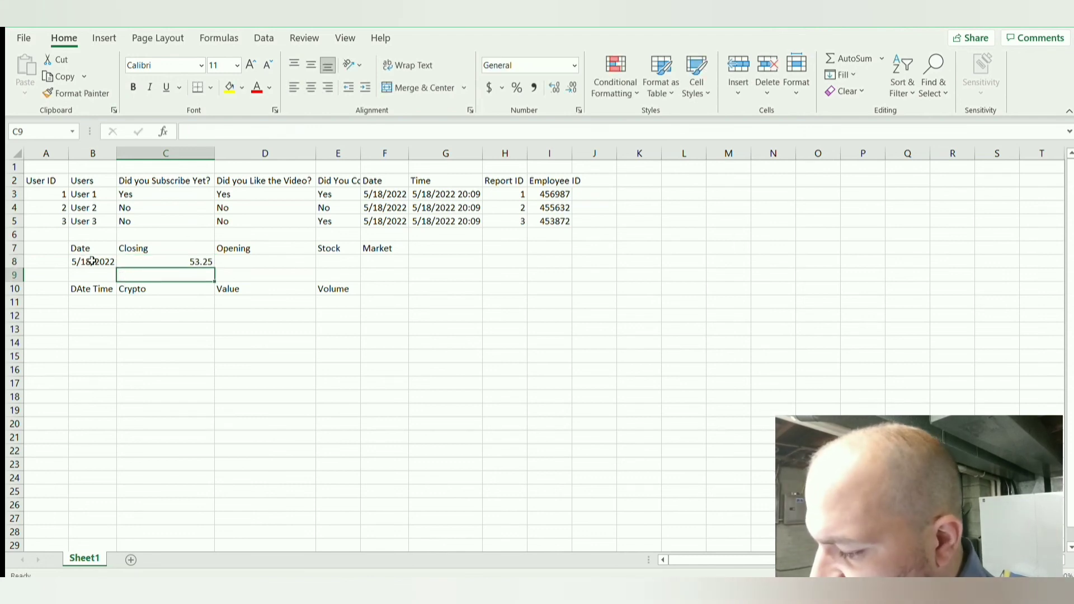
Step: Complete the stock record in row 8 with 51.23 under Opening, FUN under Stock and NASDAQ under Market
{"action": "left_click", "coordinate": [270, 262]}
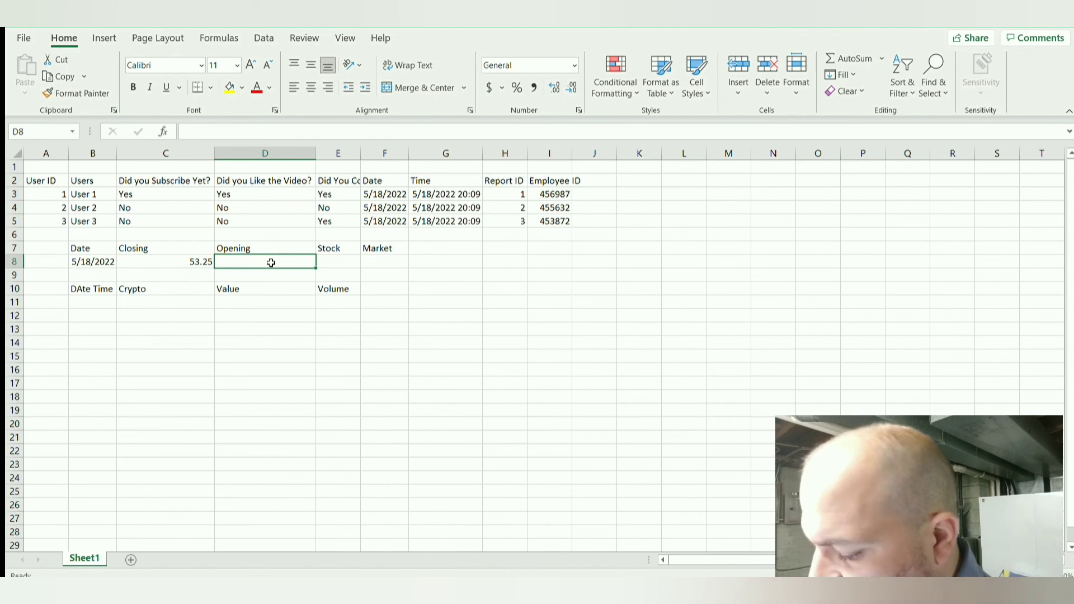
{"action": "type", "text": "51.23"}
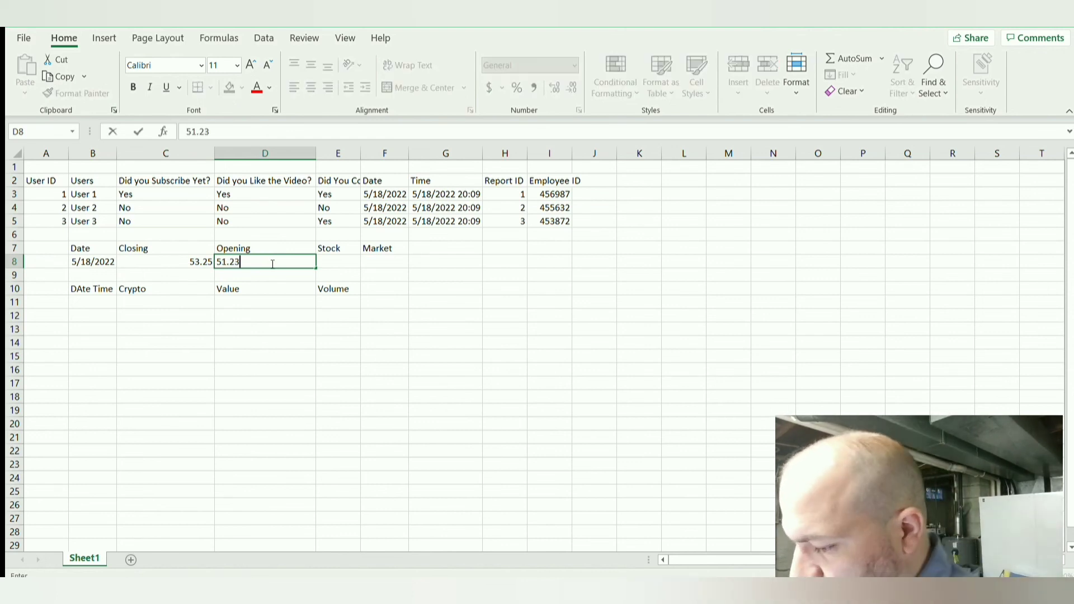
{"action": "left_click", "coordinate": [344, 260]}
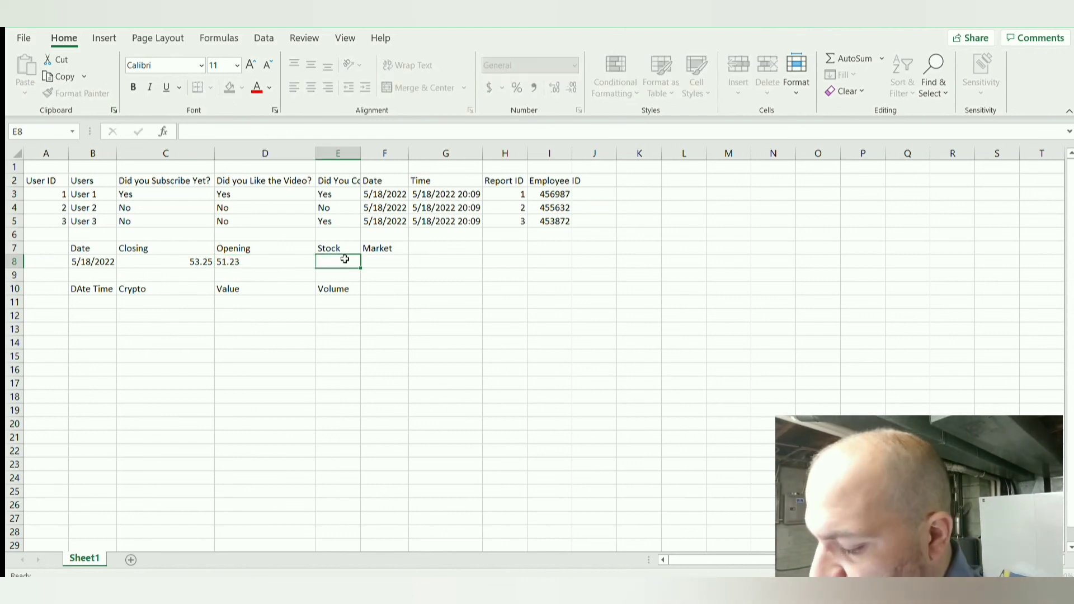
{"action": "type", "text": "FUN"}
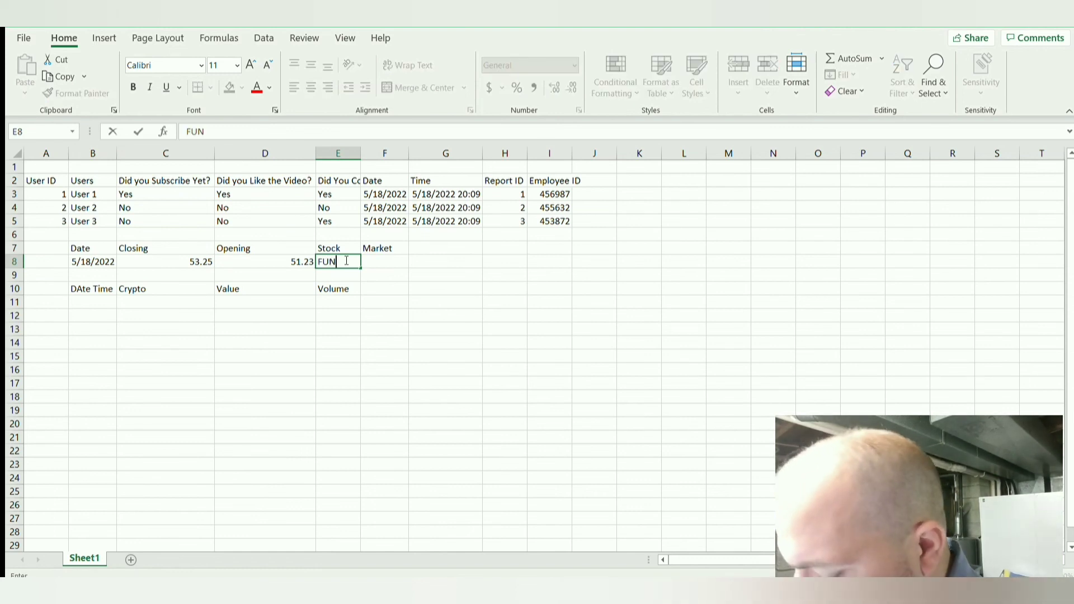
{"action": "key", "text": "Tab"}
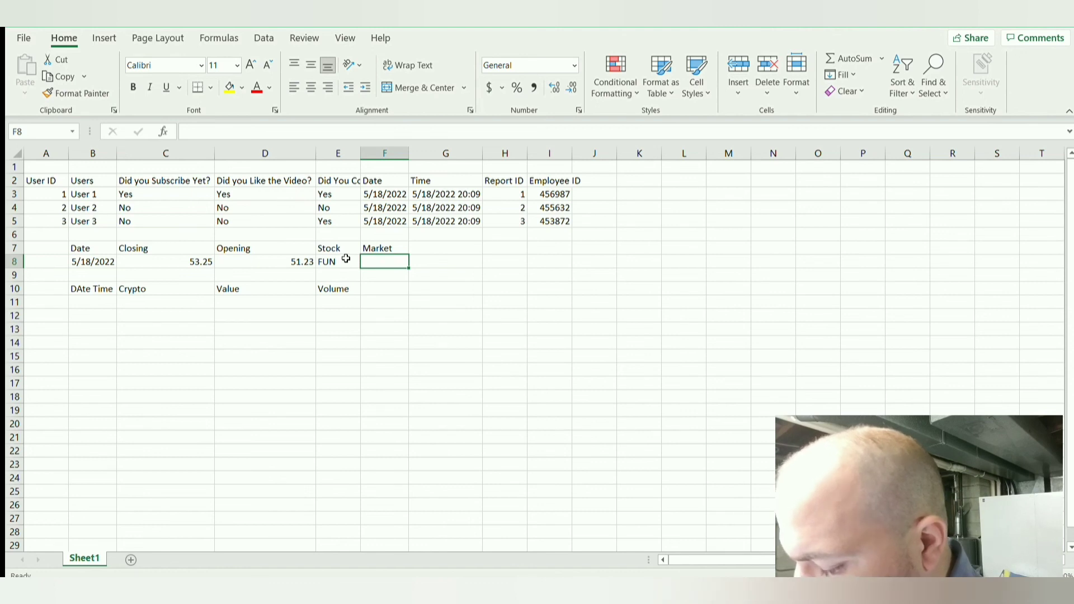
{"action": "type", "text": "N"}
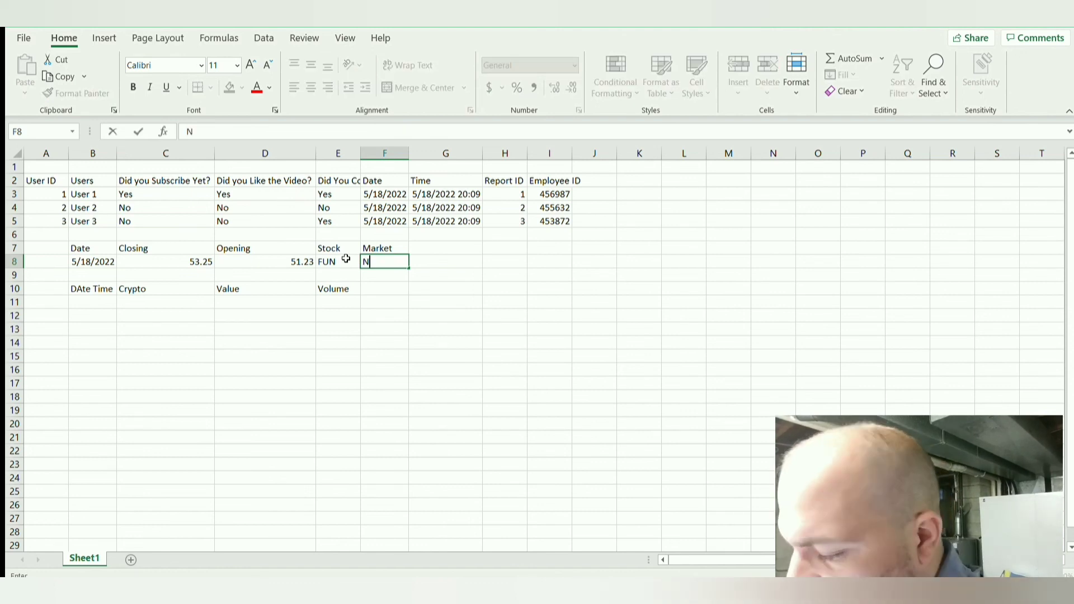
{"action": "type", "text": "AS"}
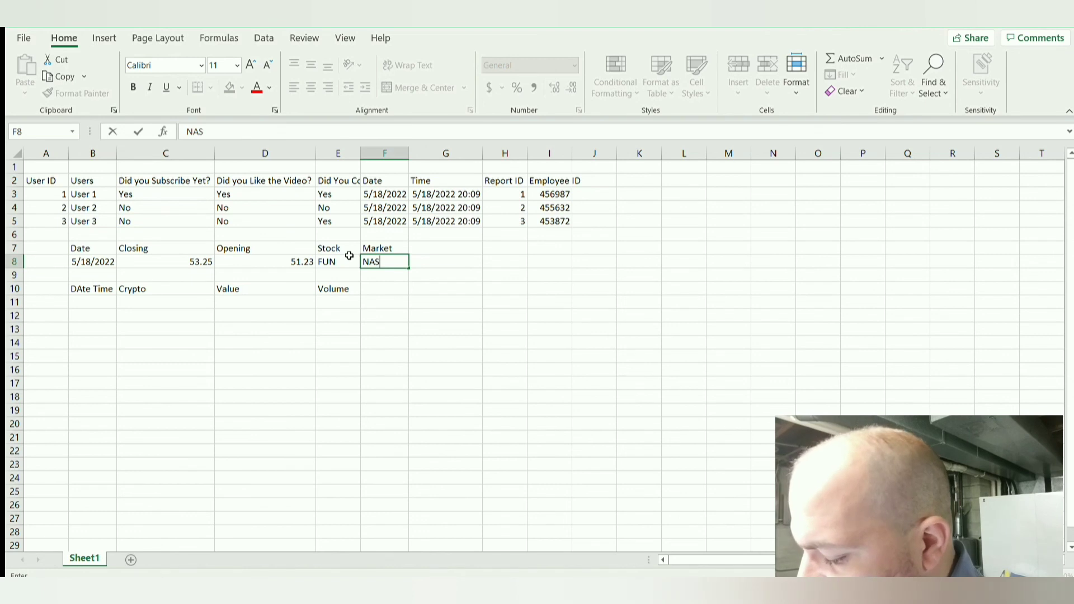
{"action": "type", "text": "DAQ"}
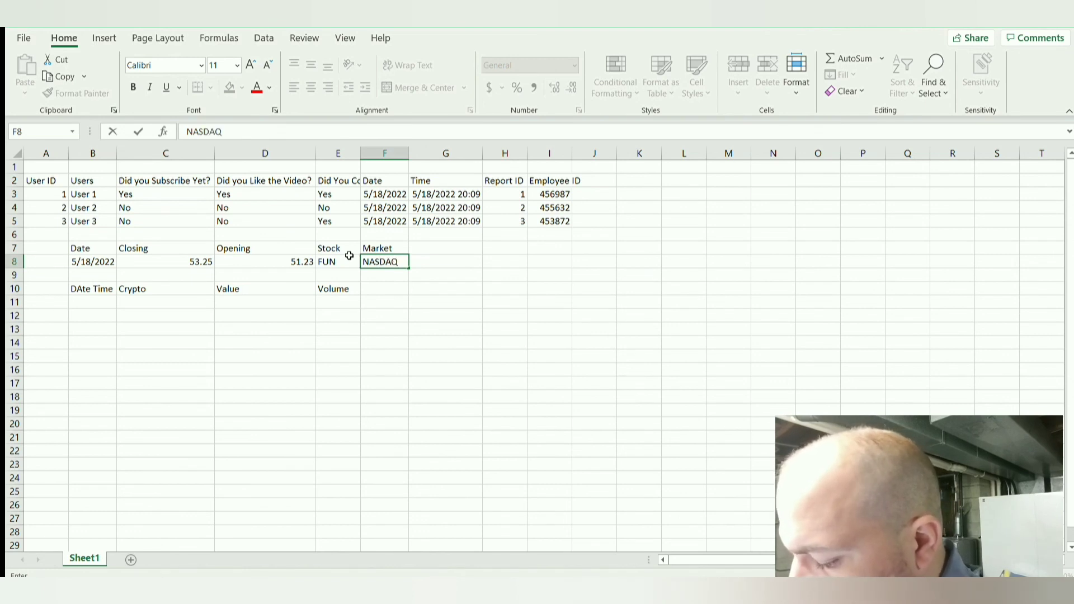
{"action": "key", "text": "Tab"}
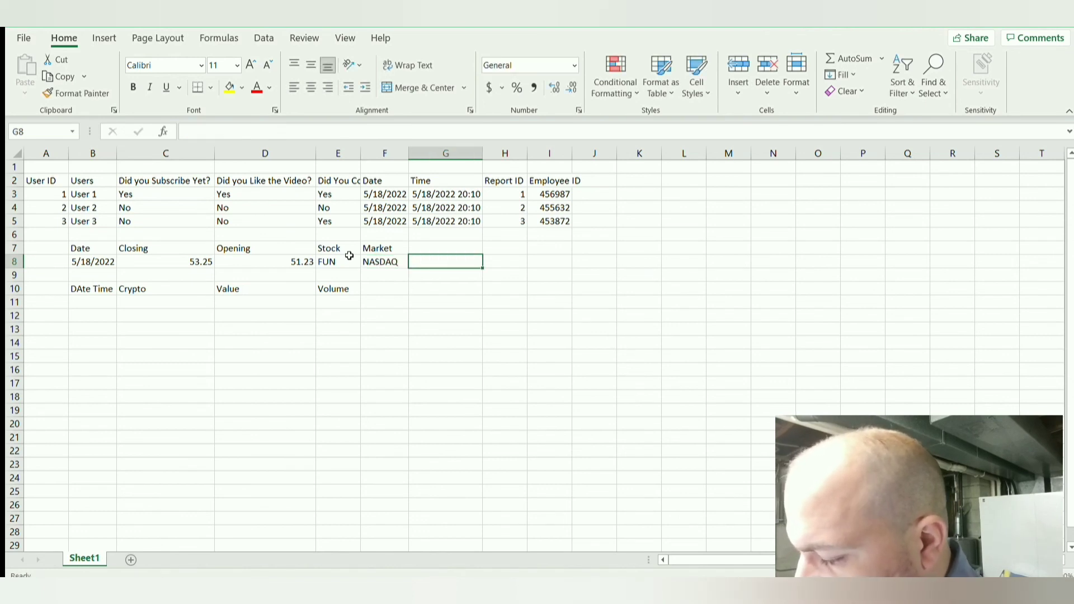
Step: Add the column header Difference in cell G7, after Market in the stock table
{"action": "key", "text": "Up"}
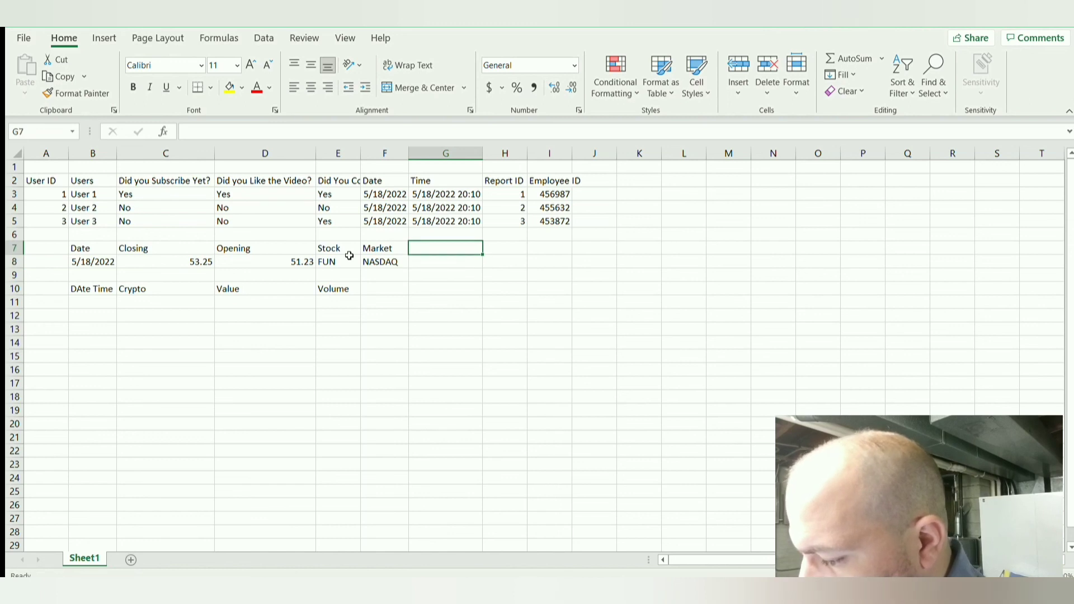
{"action": "type", "text": "Diff"}
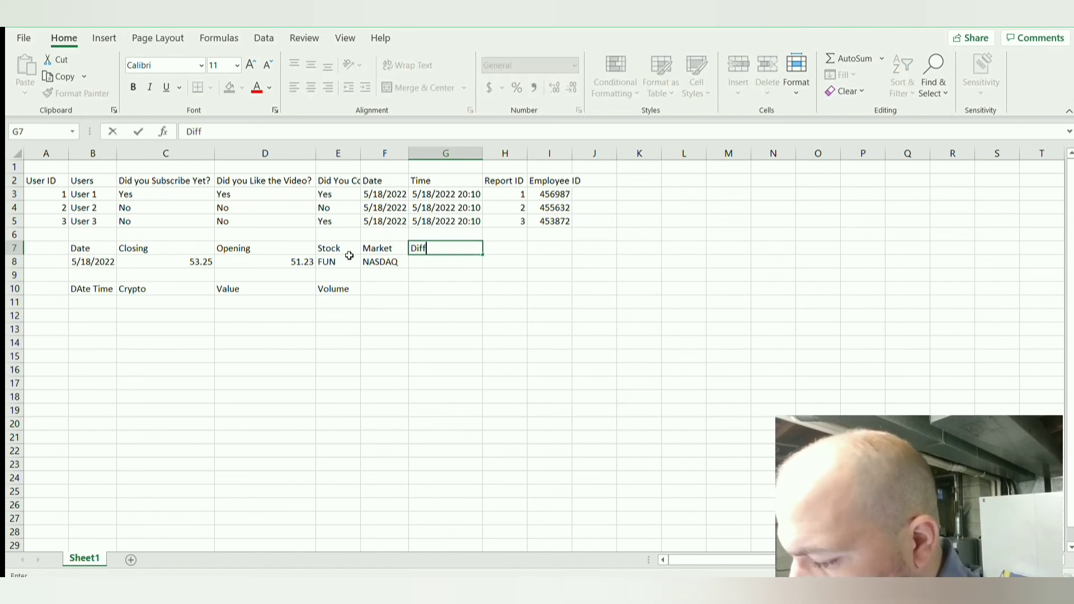
{"action": "type", "text": "erence"}
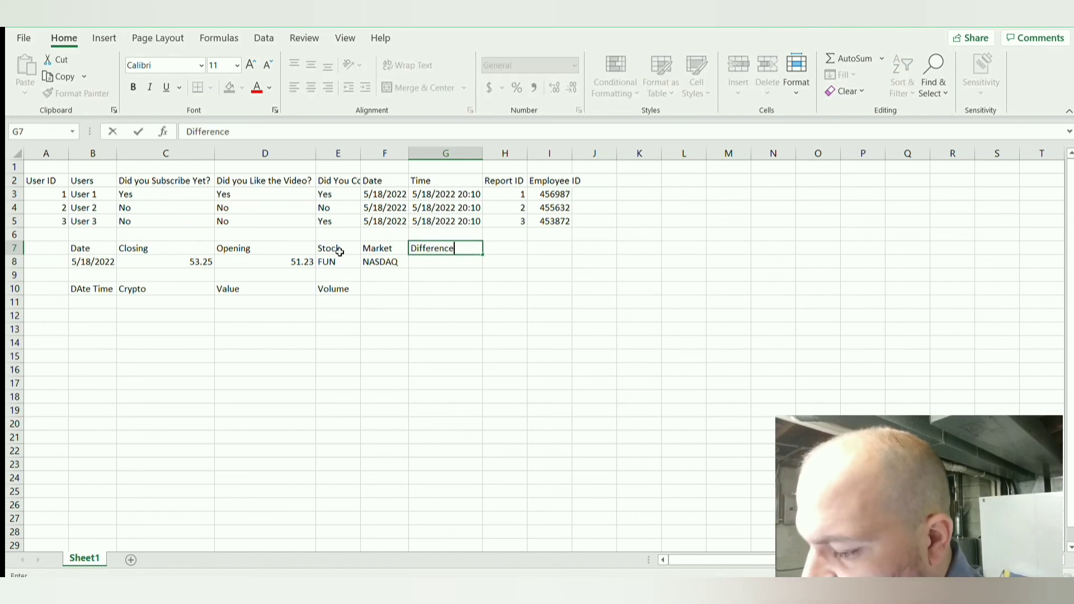
{"action": "key", "text": "Left"}
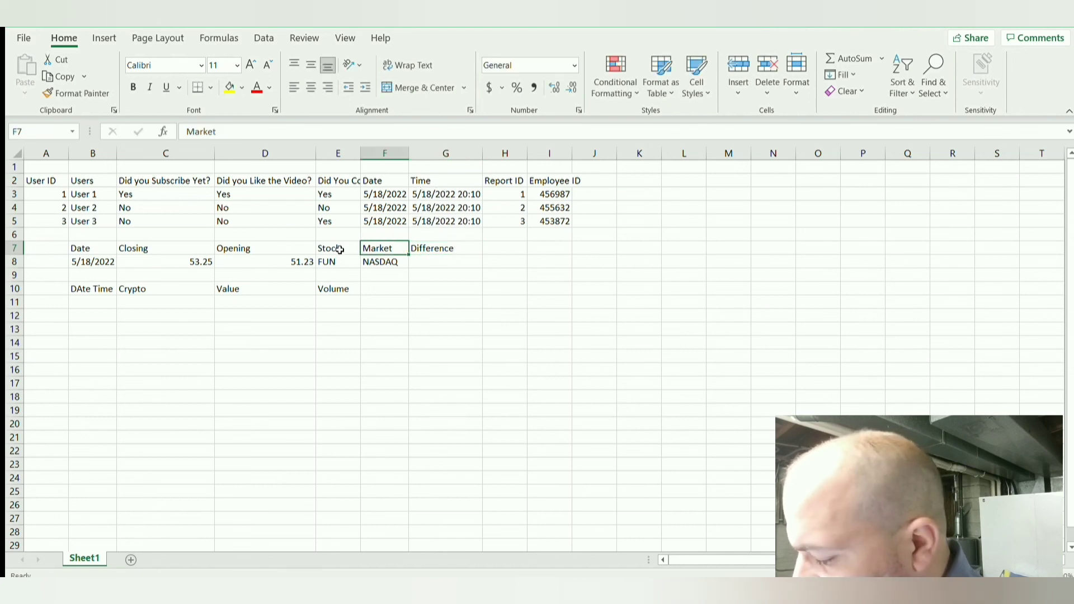
Step: Enter the formula =C8-D8 in cell G8 to subtract the opening price from the closing price
{"action": "left_click", "coordinate": [420, 264]}
{"action": "type", "text": "="}
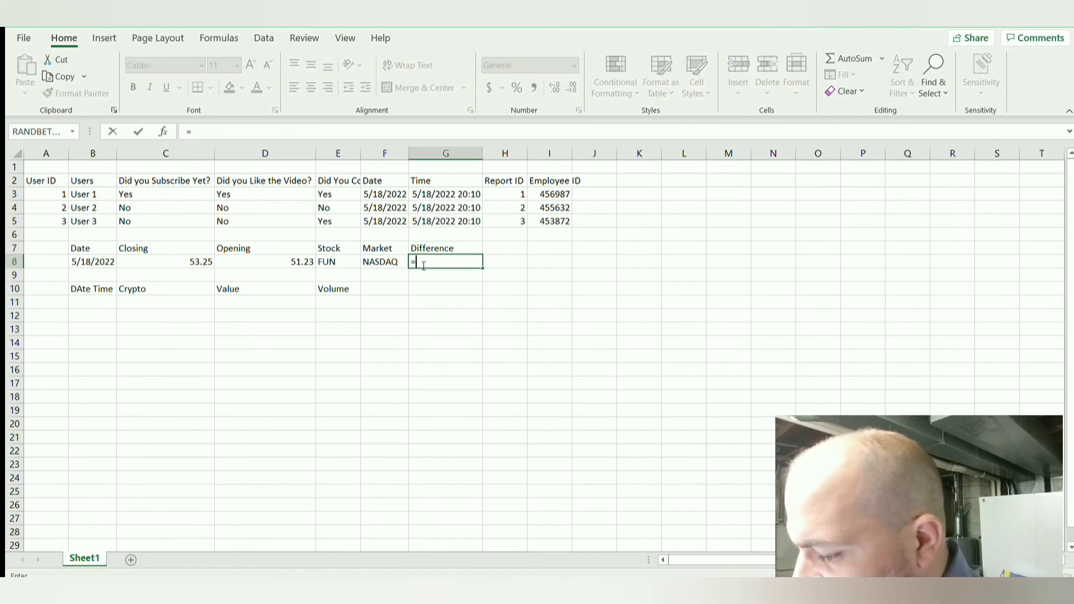
{"action": "left_click", "coordinate": [195, 264]}
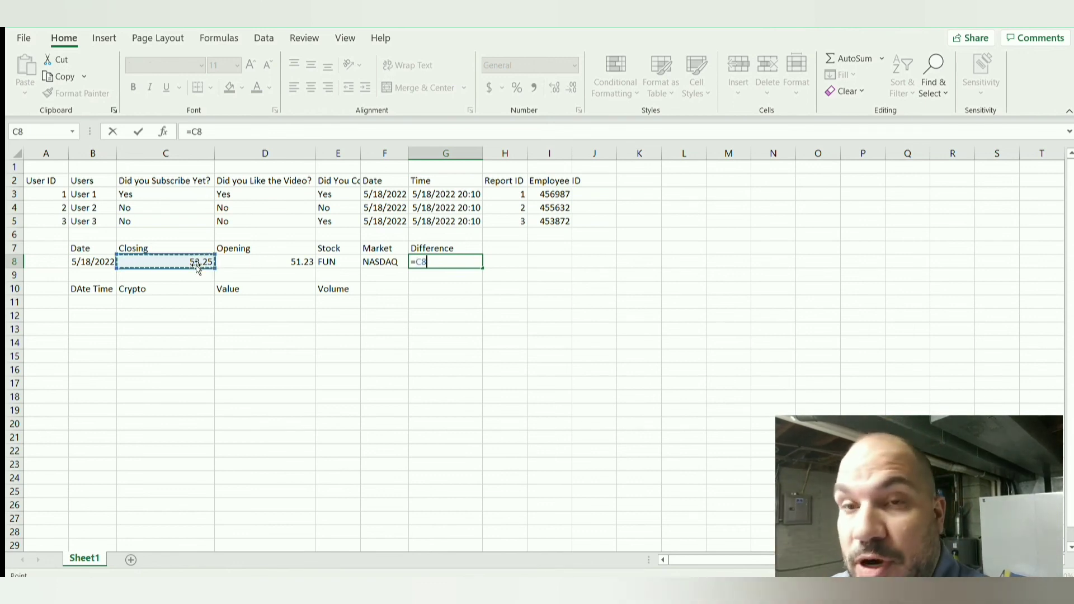
{"action": "type", "text": "-"}
{"action": "left_click", "coordinate": [240, 260]}
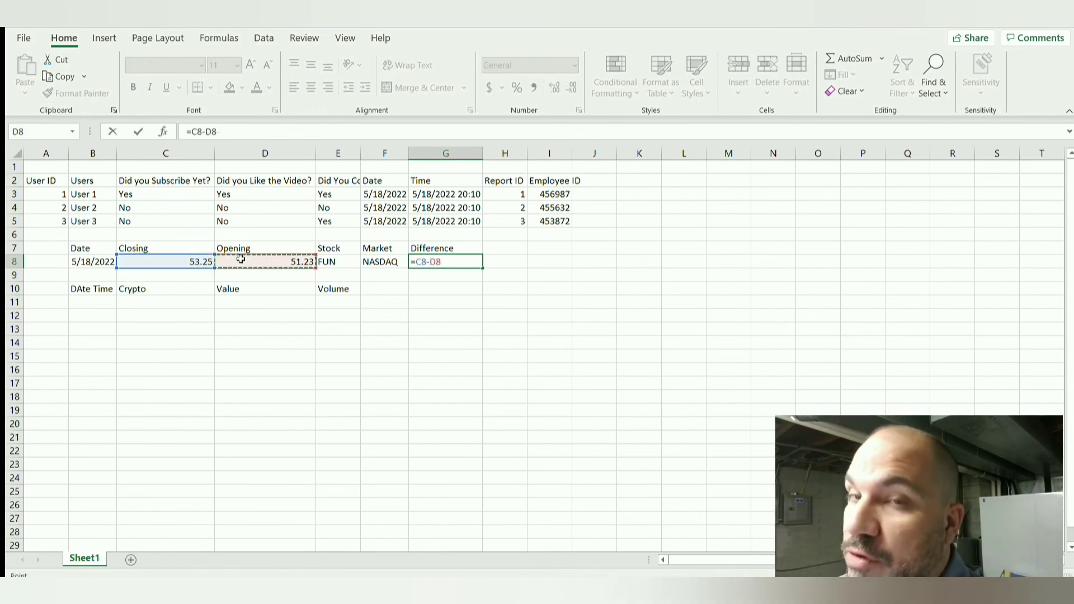
{"action": "key", "text": "Return"}
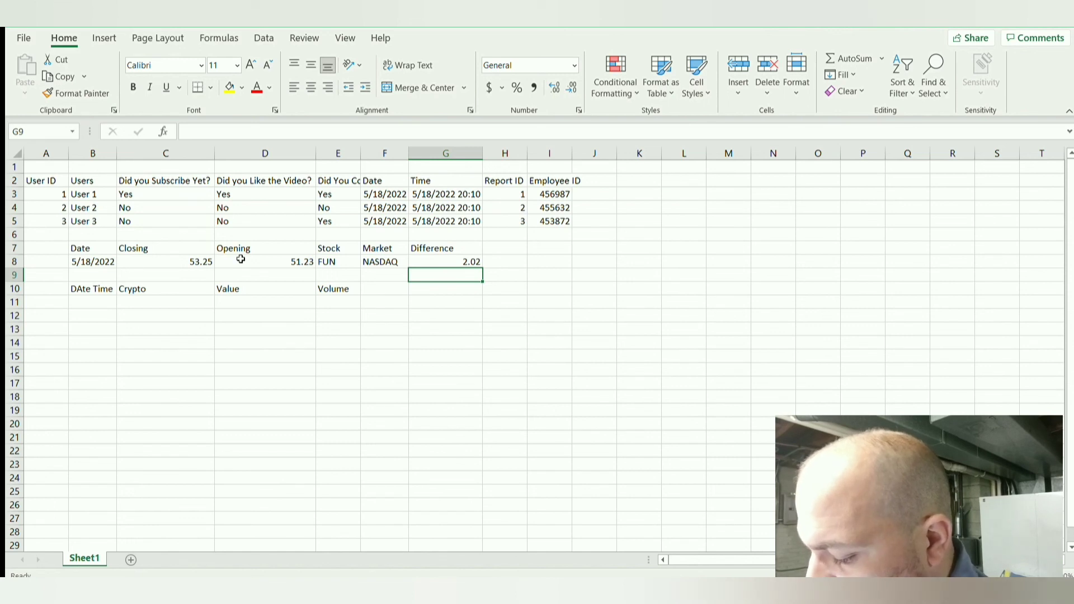
Step: Add the column header Percent Change in cell H7, after Difference in the stock table
{"action": "key", "text": "Right"}
{"action": "key", "text": "Up"}
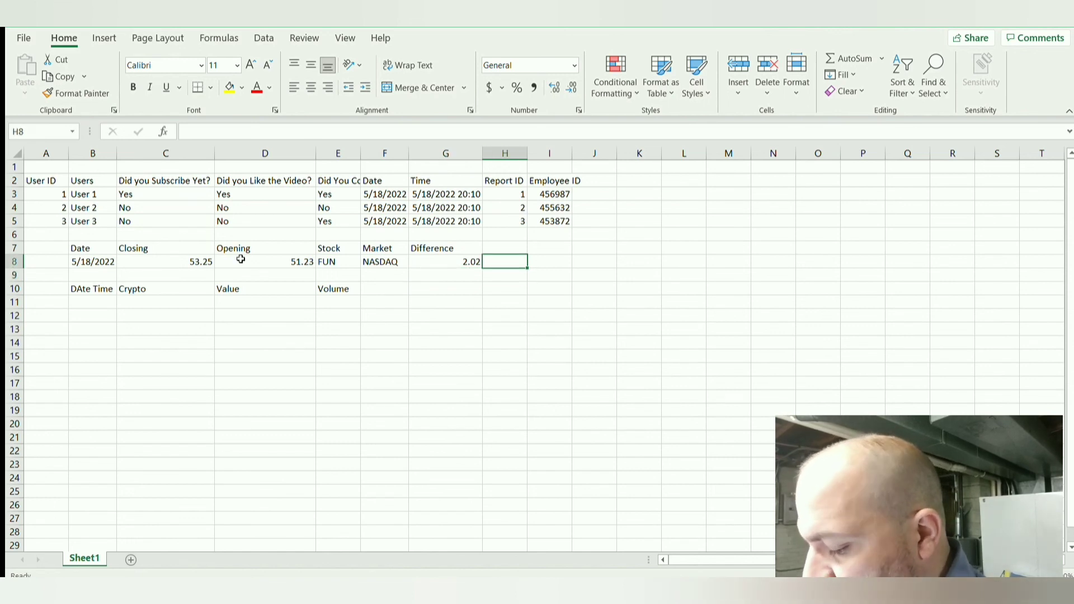
{"action": "key", "text": "Up"}
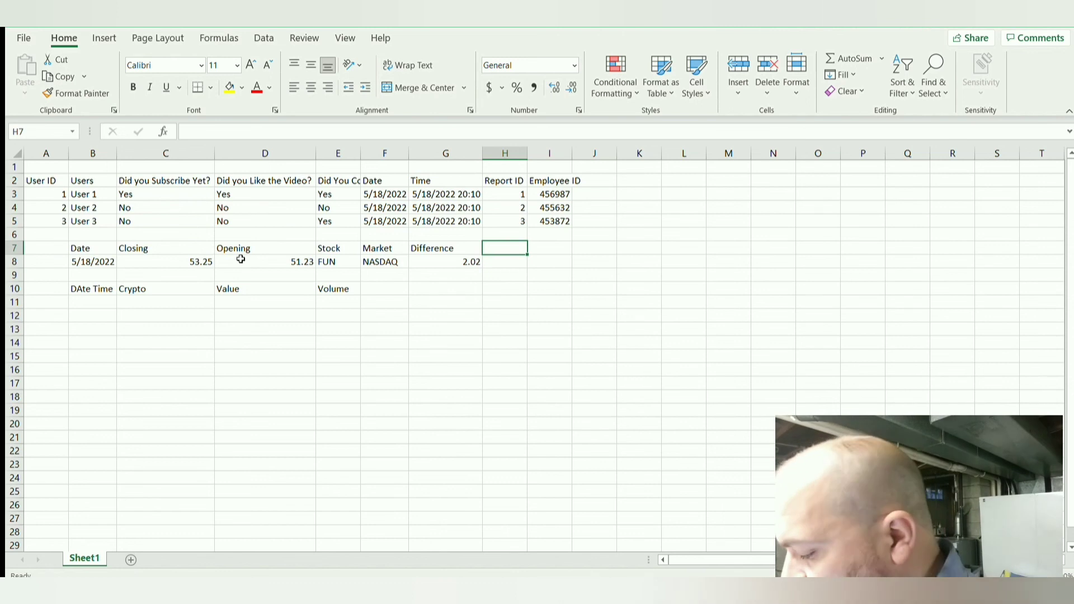
{"action": "type", "text": "Percent"}
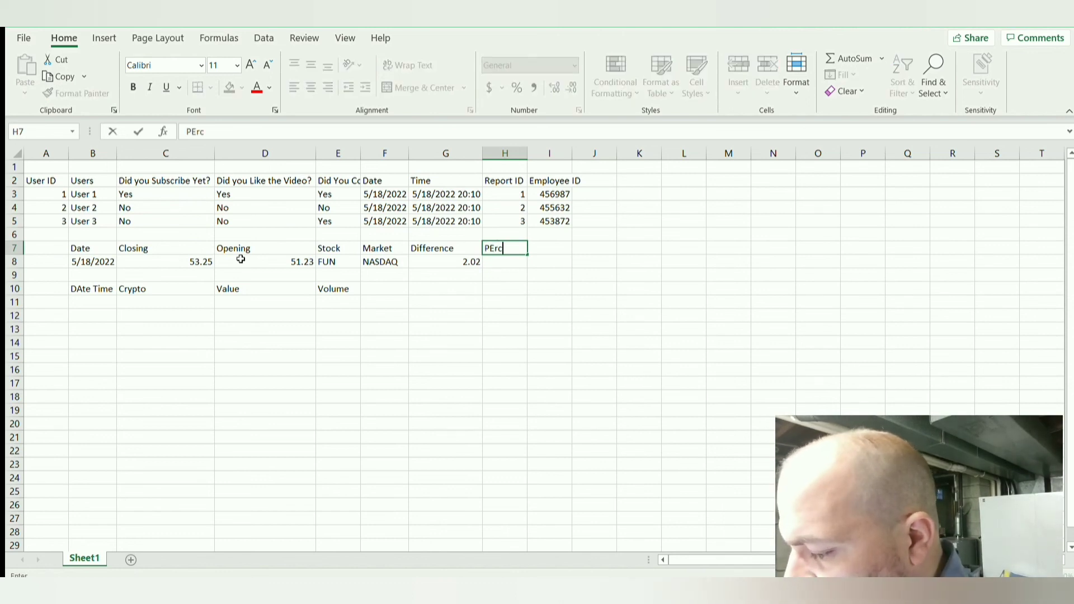
{"action": "type", "text": " Change"}
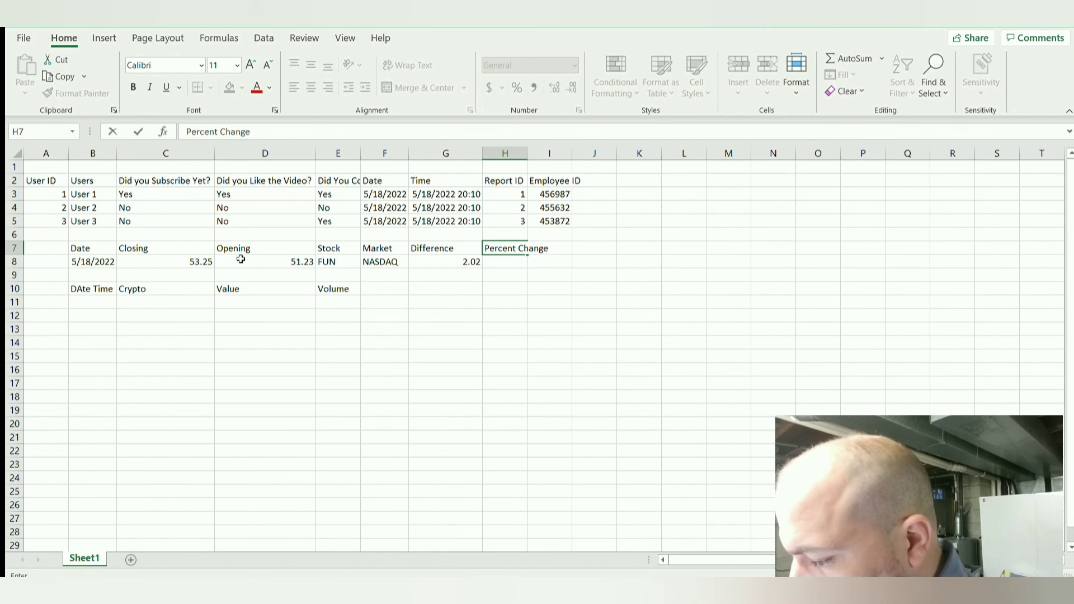
{"action": "key", "text": "Return"}
Step: Enter the formula =G8/D8 in cell H8 to divide the difference by the opening price
{"action": "type", "text": "="}
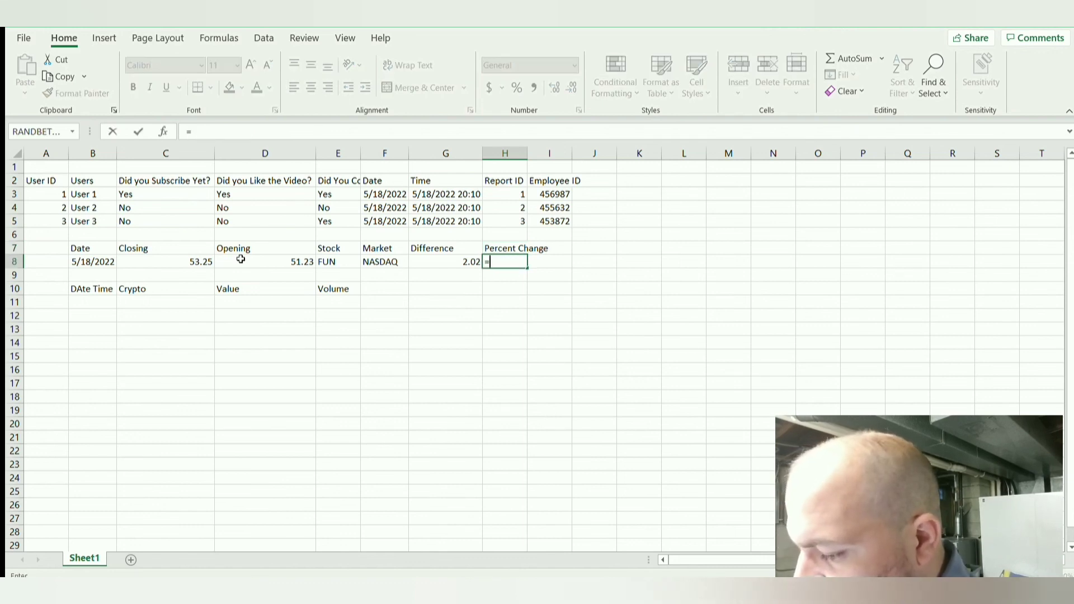
{"action": "type", "text": "2"}
{"action": "key", "text": "BackSpace"}
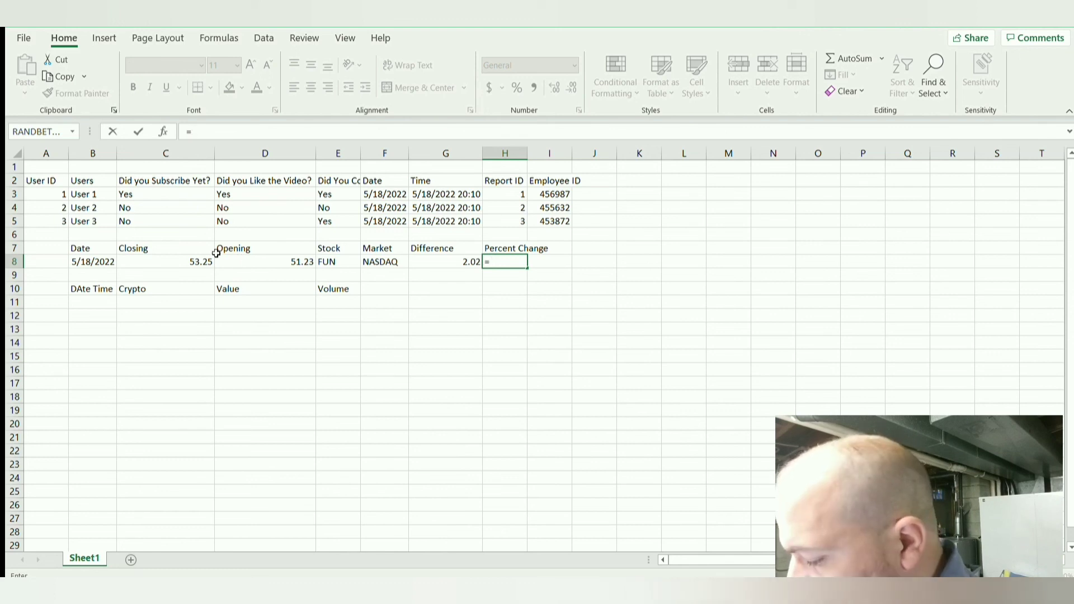
{"action": "left_click", "coordinate": [444, 264]}
{"action": "type", "text": "/"}
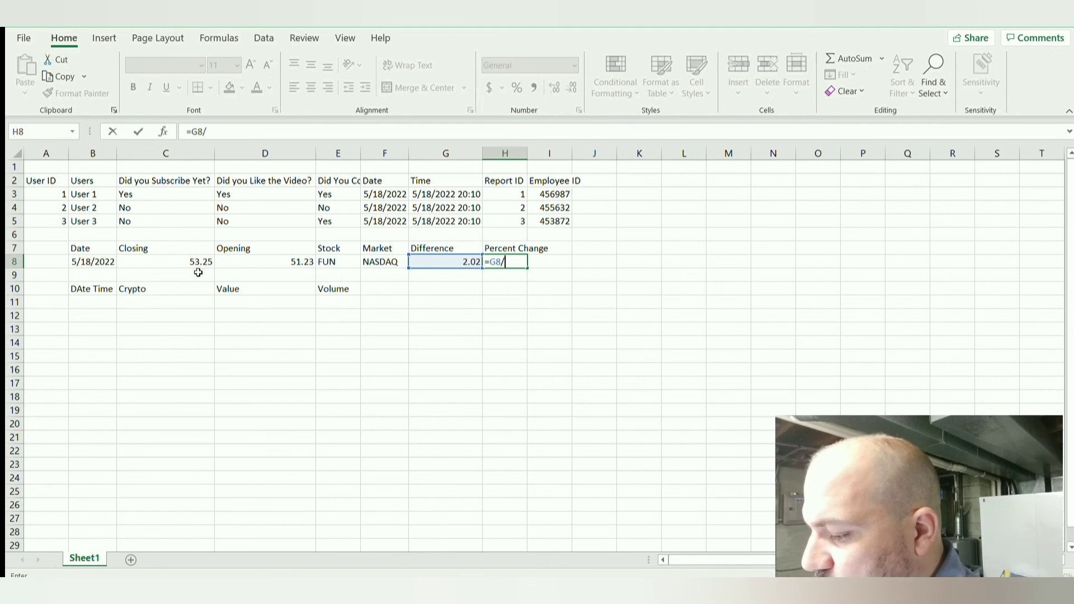
{"action": "left_click", "coordinate": [274, 263]}
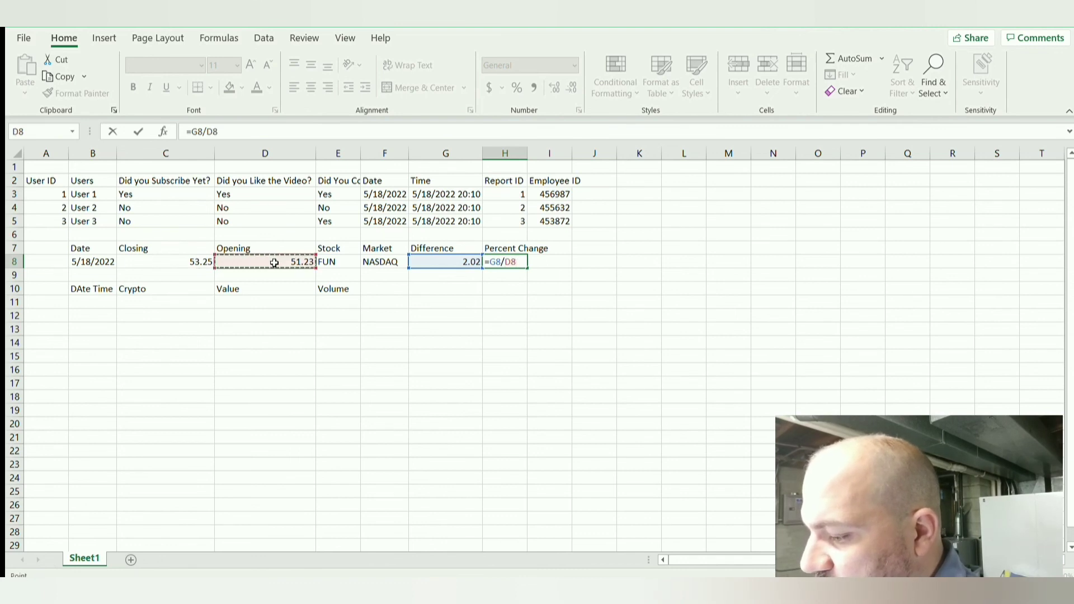
{"action": "key", "text": "Return"}
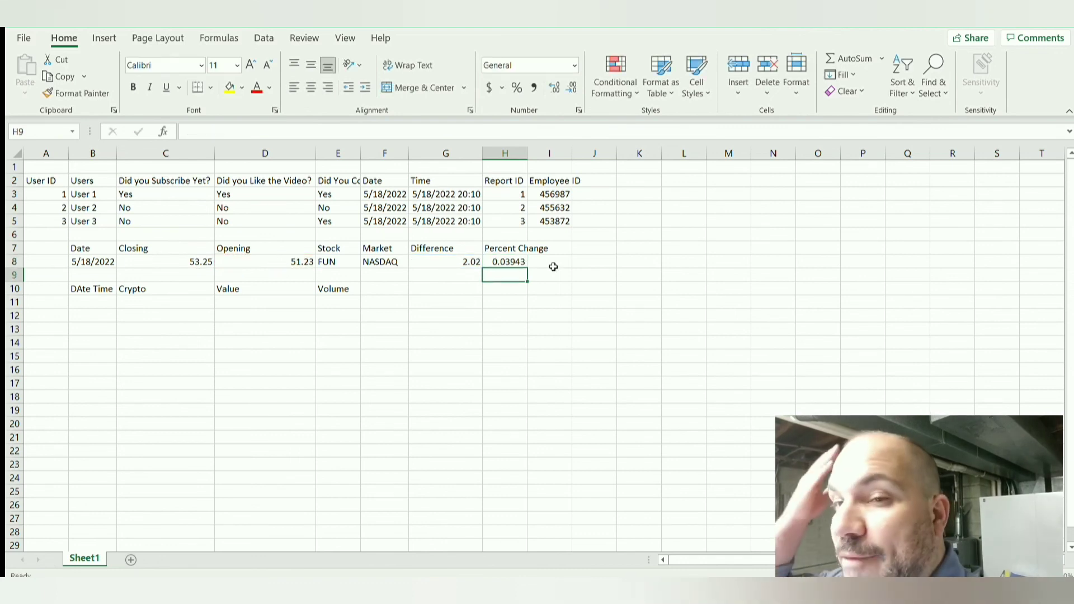
Step: Format the Percent Change value in cell H8 as a percentage with two decimal places
{"action": "left_click", "coordinate": [512, 260]}
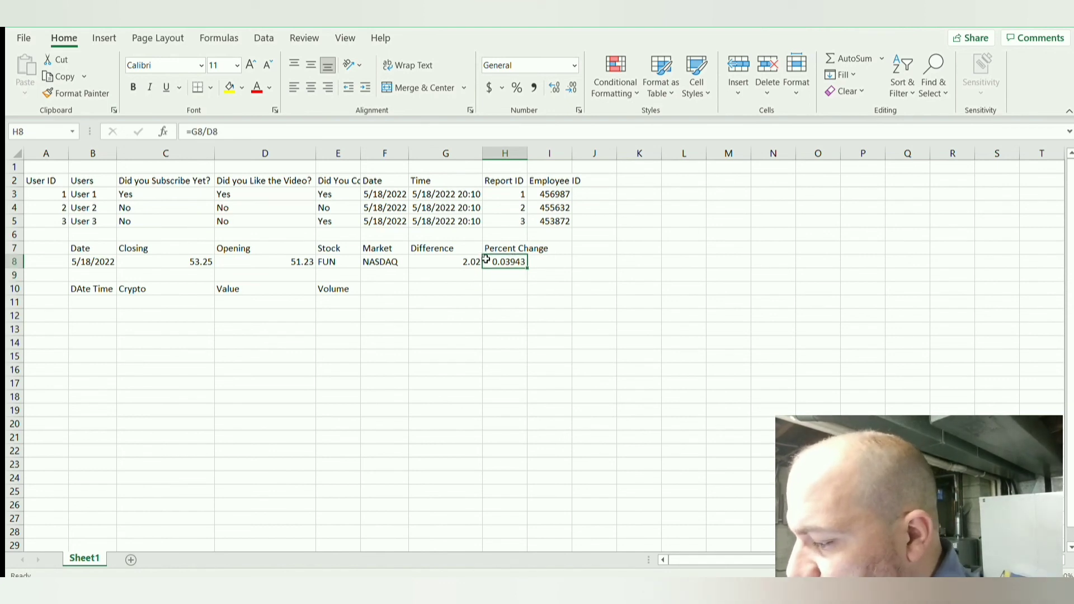
{"action": "left_click", "coordinate": [518, 93]}
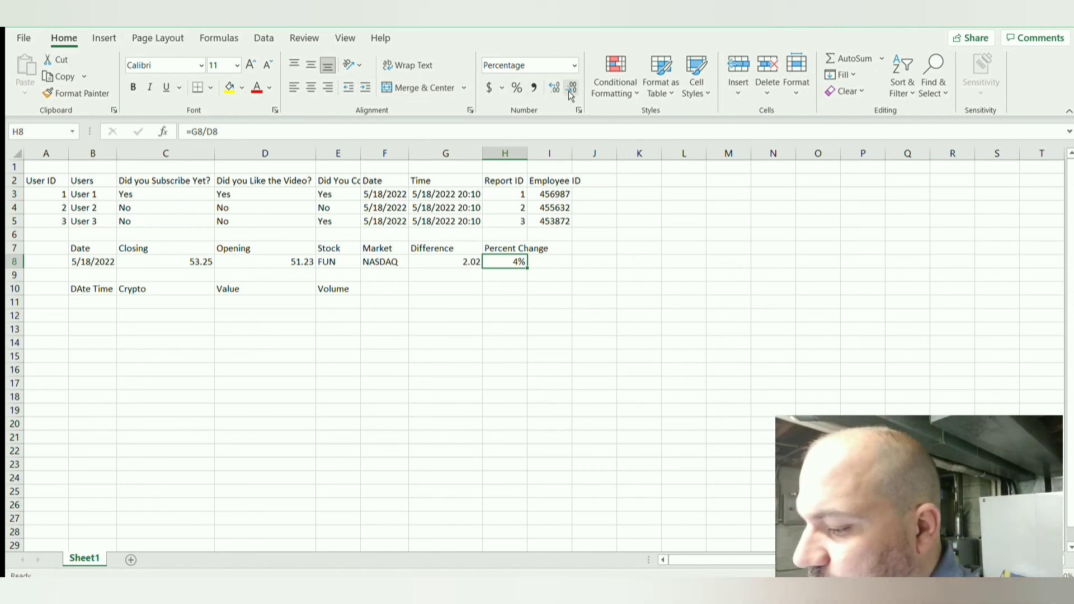
{"action": "left_click", "coordinate": [552, 93]}
{"action": "left_click", "coordinate": [552, 93]}
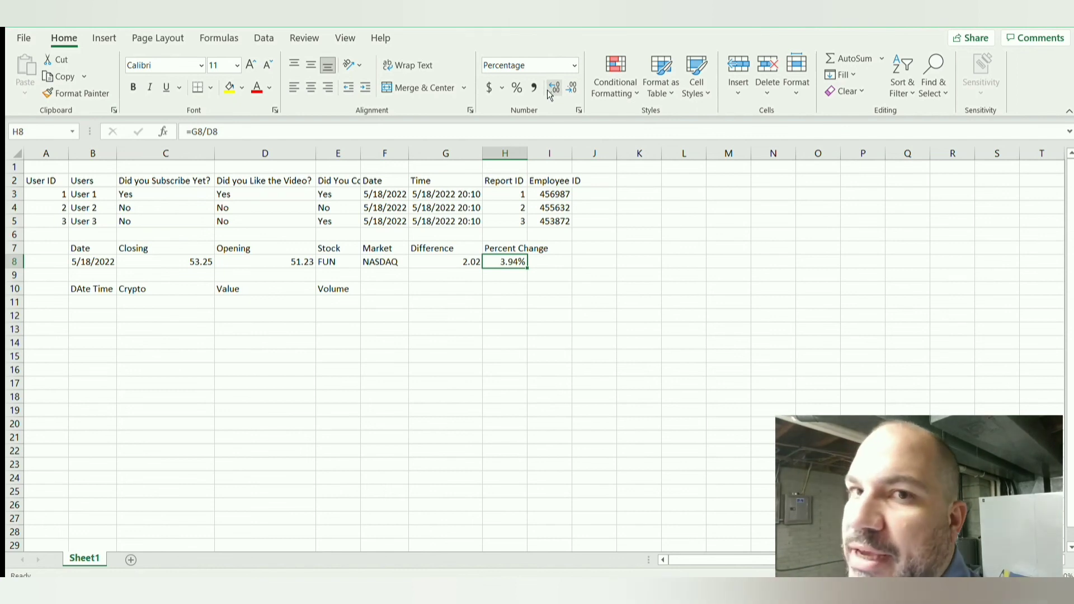